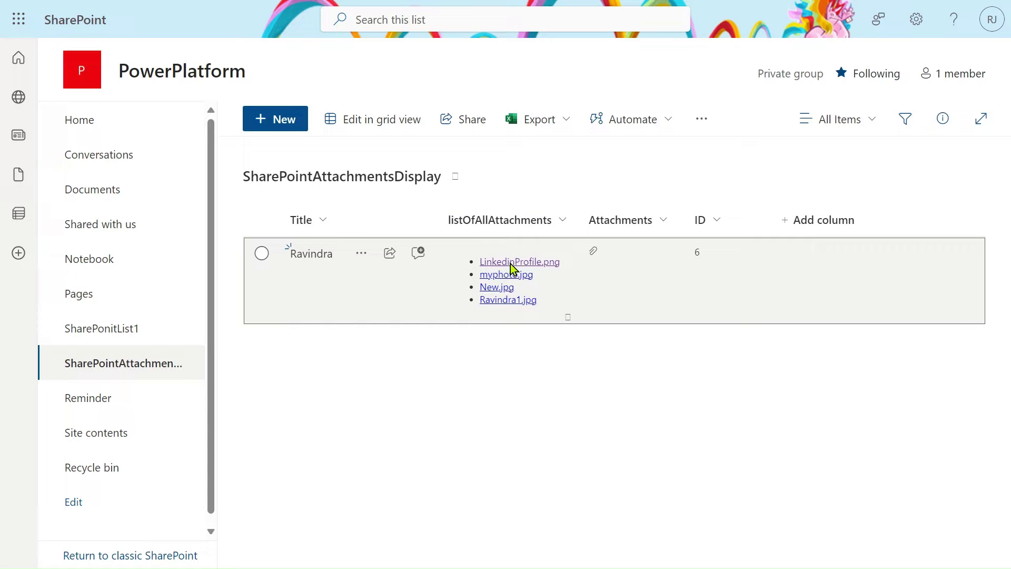
Step: Open LinkedinProfile.png from its link in the item's listOfAllAttachments column
{"action": "left_click", "coordinate": [509, 270]}
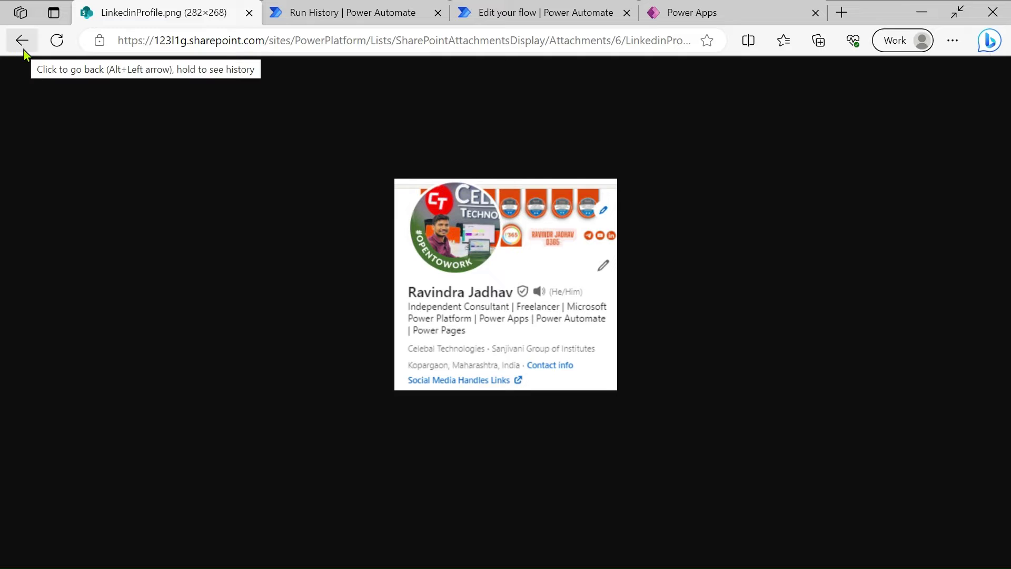
Step: Run the Power Apps app and open LinkedinProfile.png from the gallery's attachment links
{"action": "left_click", "coordinate": [711, 7]}
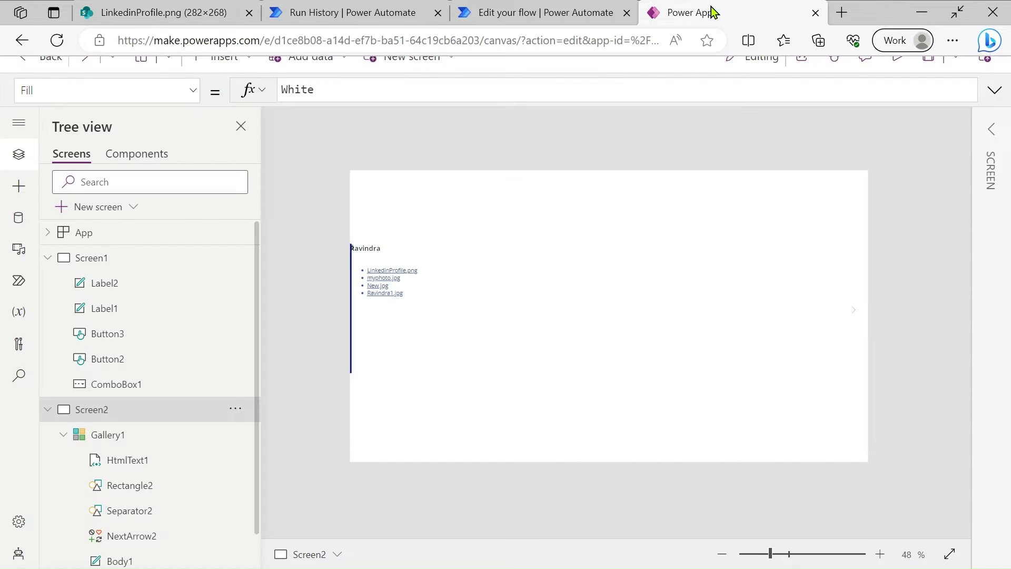
{"action": "left_click", "coordinate": [902, 65]}
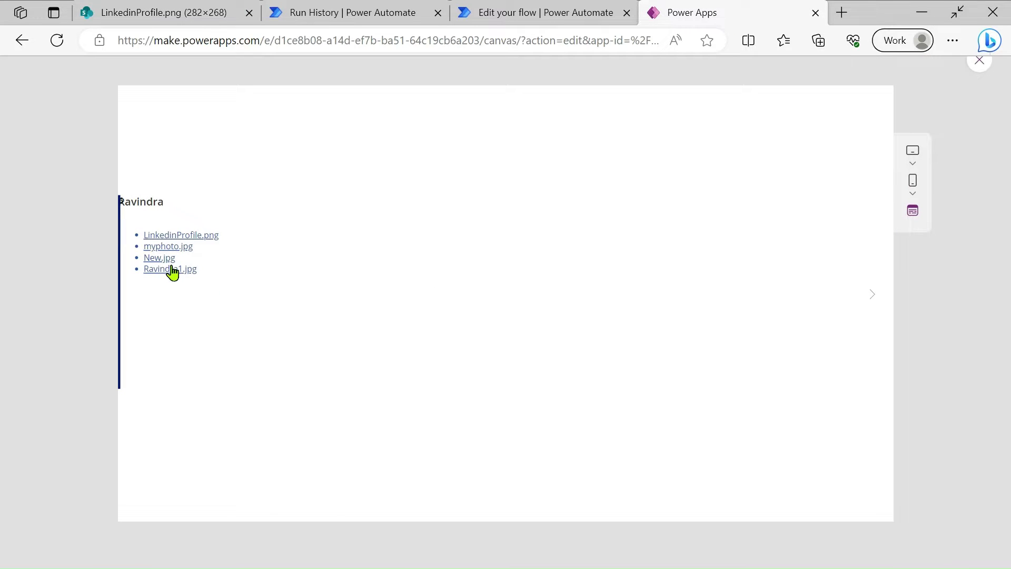
{"action": "left_click", "coordinate": [187, 236]}
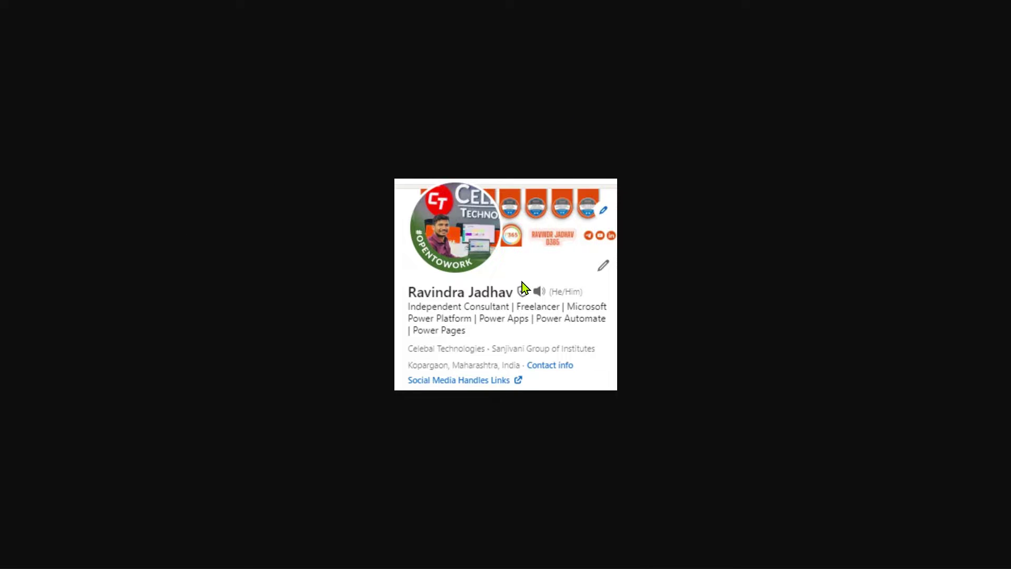
Step: Go back to the SharePointAttachmentsDisplay list in SharePoint
{"action": "mouse_move", "coordinate": [642, 8]}
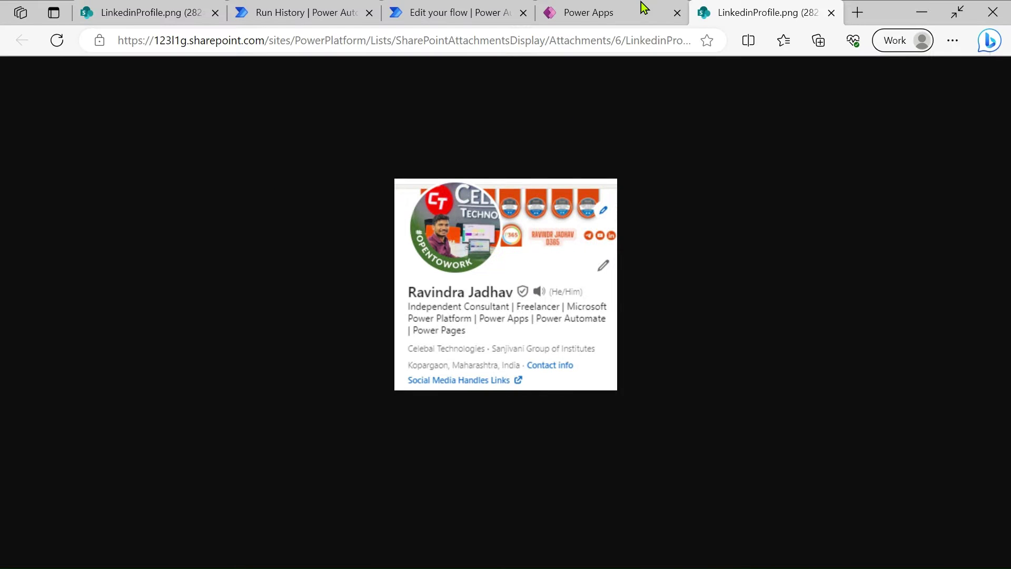
{"action": "left_click", "coordinate": [177, 8]}
{"action": "left_click", "coordinate": [22, 41]}
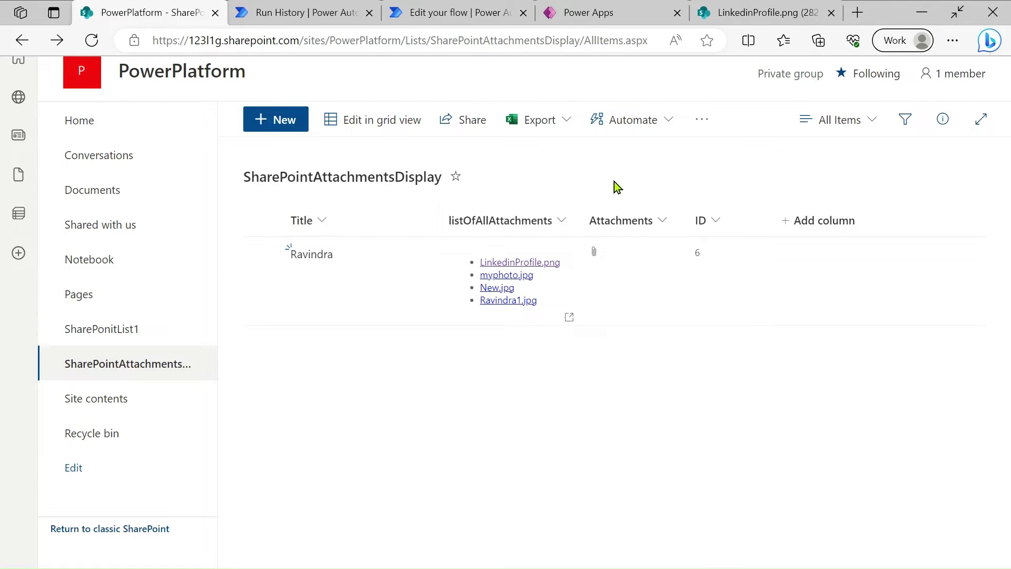
{"action": "left_click", "coordinate": [541, 224]}
{"action": "mouse_move", "coordinate": [560, 253]}
{"action": "left_click", "coordinate": [601, 253]}
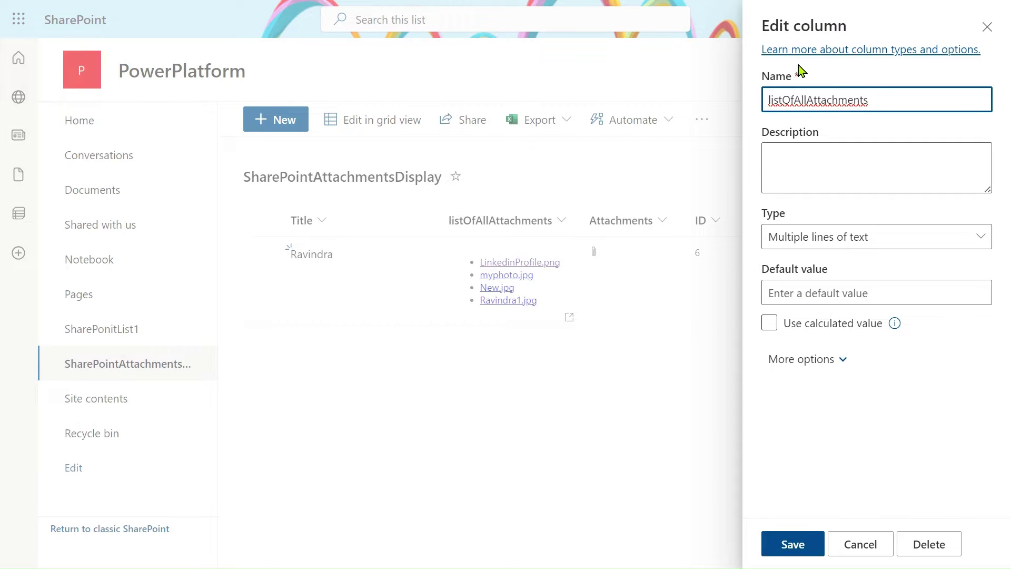
{"action": "left_click", "coordinate": [798, 360]}
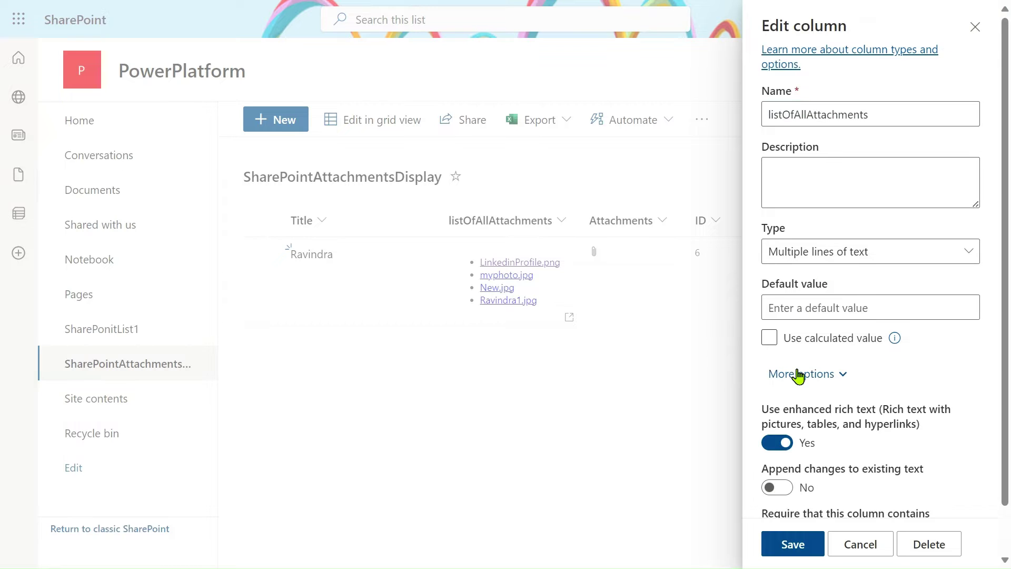
{"action": "scroll", "coordinate": [798, 376], "scroll_direction": "down", "scroll_amount": 1}
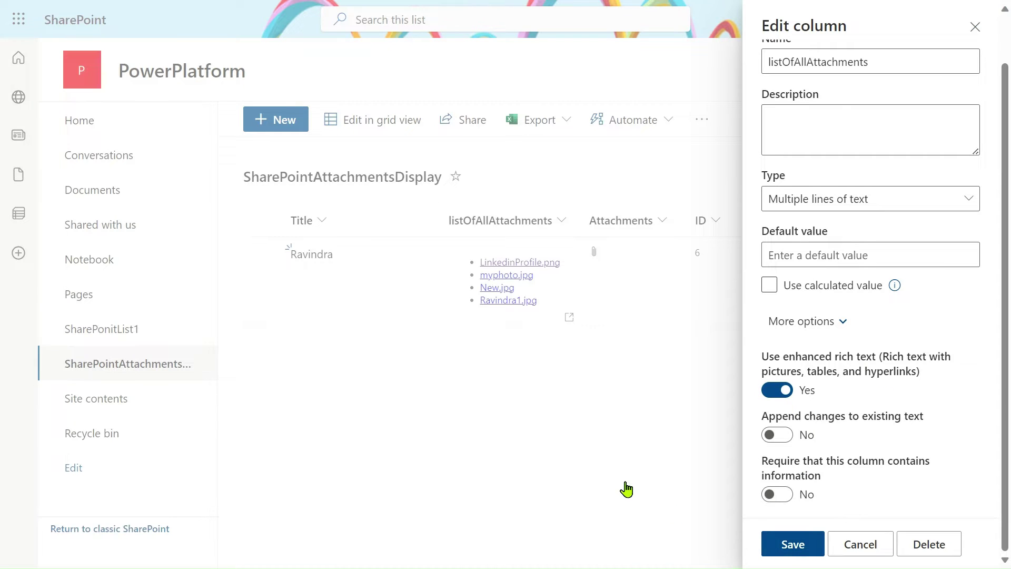
{"action": "left_click", "coordinate": [870, 537]}
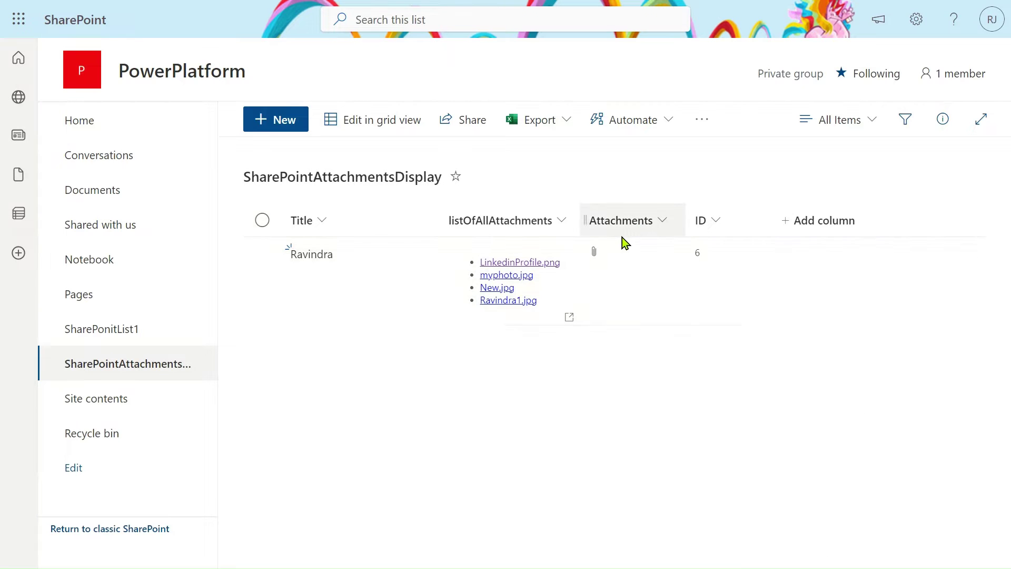
Step: Open the existing item's details and expand the field to see all its attachment links
{"action": "left_click", "coordinate": [304, 130]}
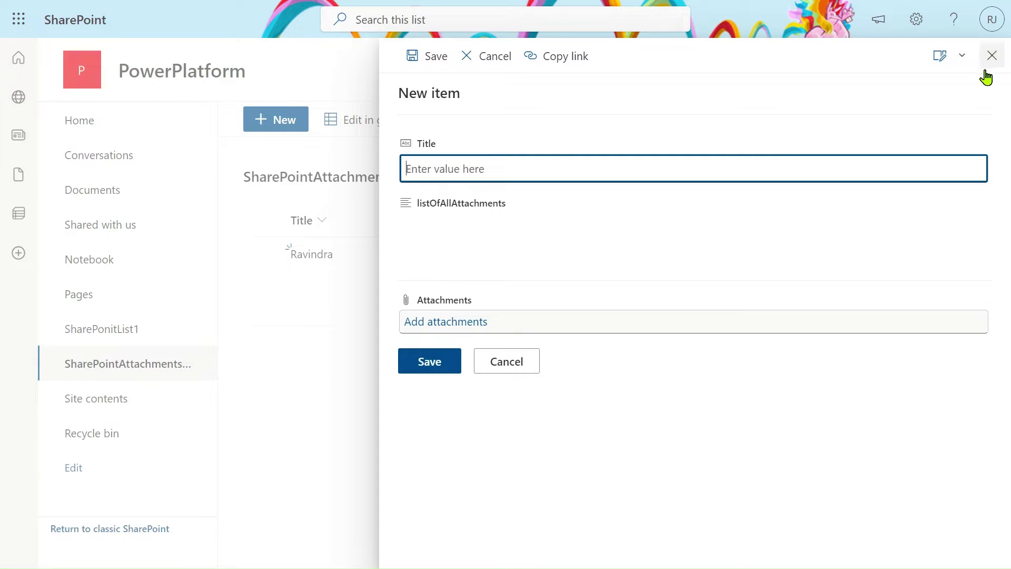
{"action": "left_click", "coordinate": [993, 55]}
{"action": "left_click", "coordinate": [264, 260]}
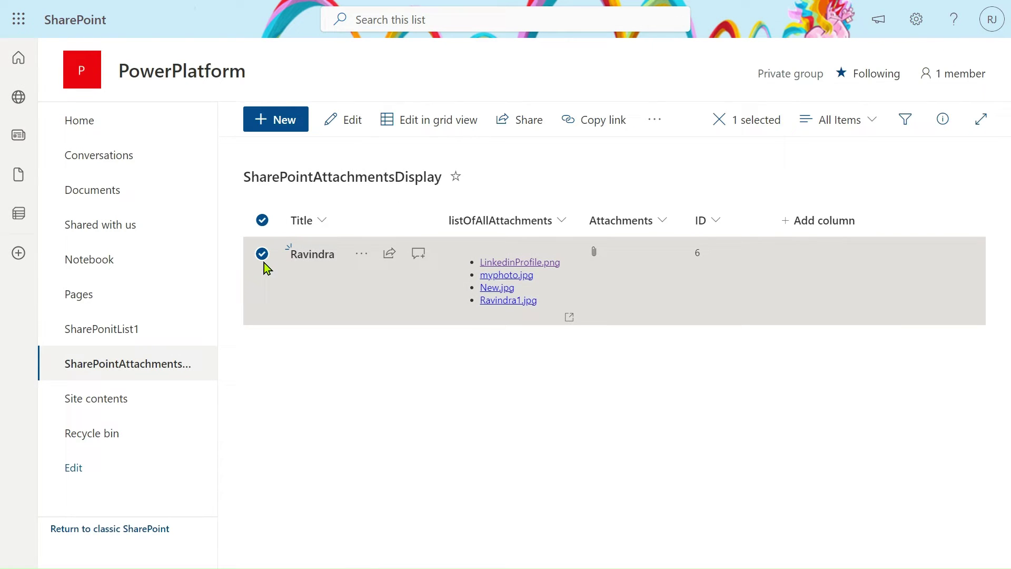
{"action": "left_click", "coordinate": [326, 263]}
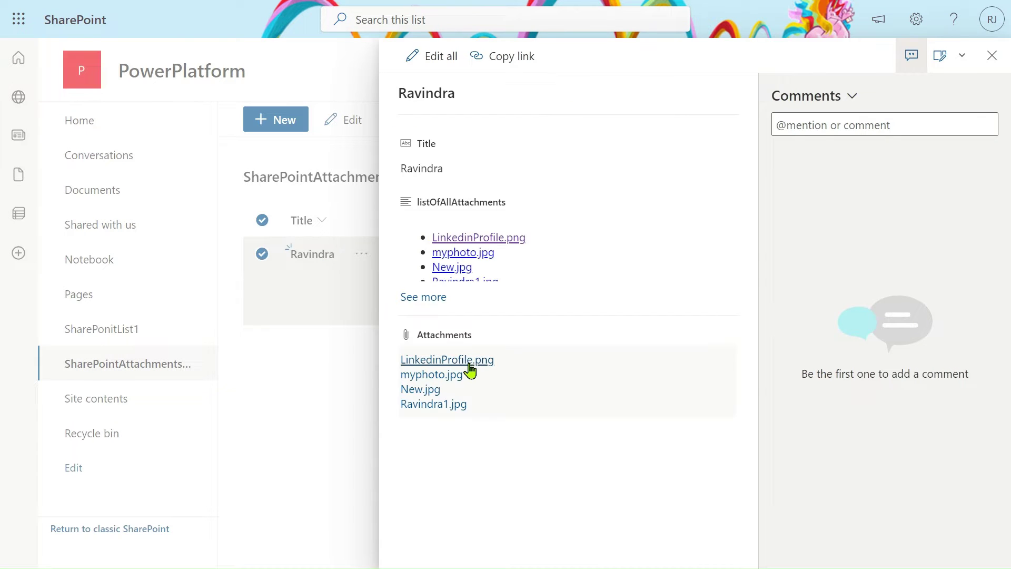
{"action": "left_click", "coordinate": [444, 301]}
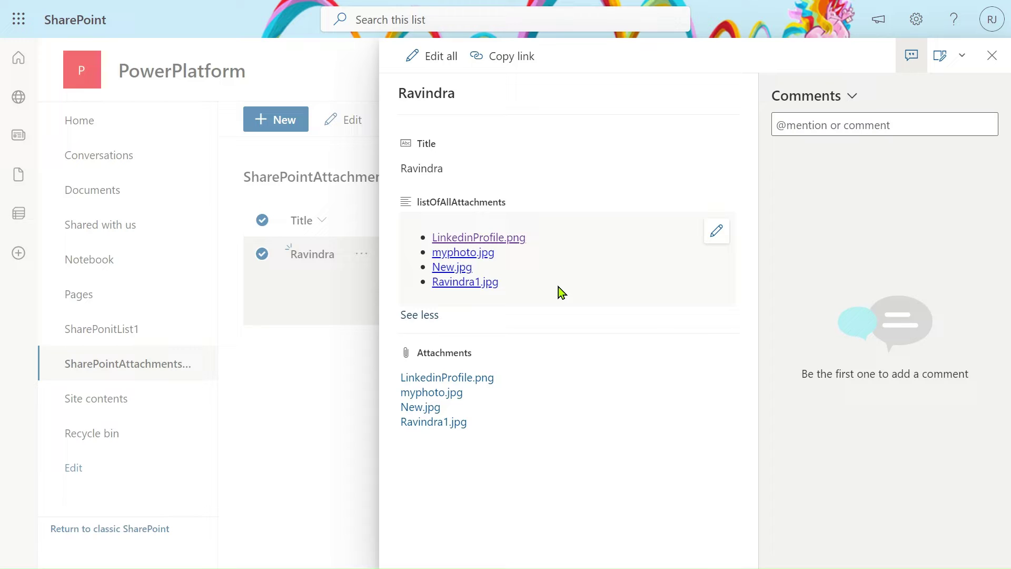
{"action": "left_click", "coordinate": [994, 57]}
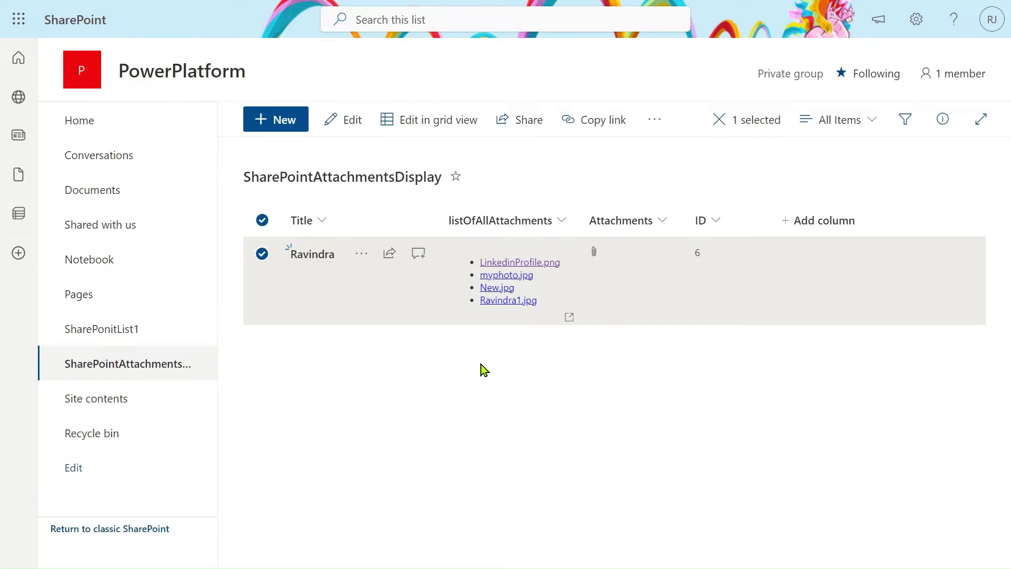
Step: Confirm the listOfAllAttachments column uses rich text, then view the flow's run history
{"action": "left_click", "coordinate": [533, 222]}
{"action": "mouse_move", "coordinate": [564, 259]}
{"action": "left_click", "coordinate": [599, 252]}
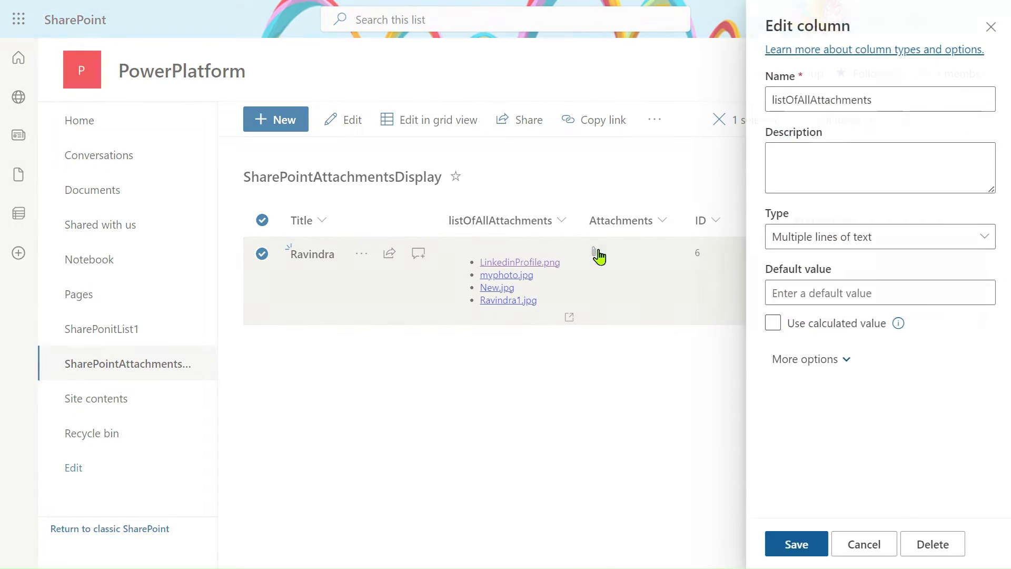
{"action": "left_click", "coordinate": [803, 368]}
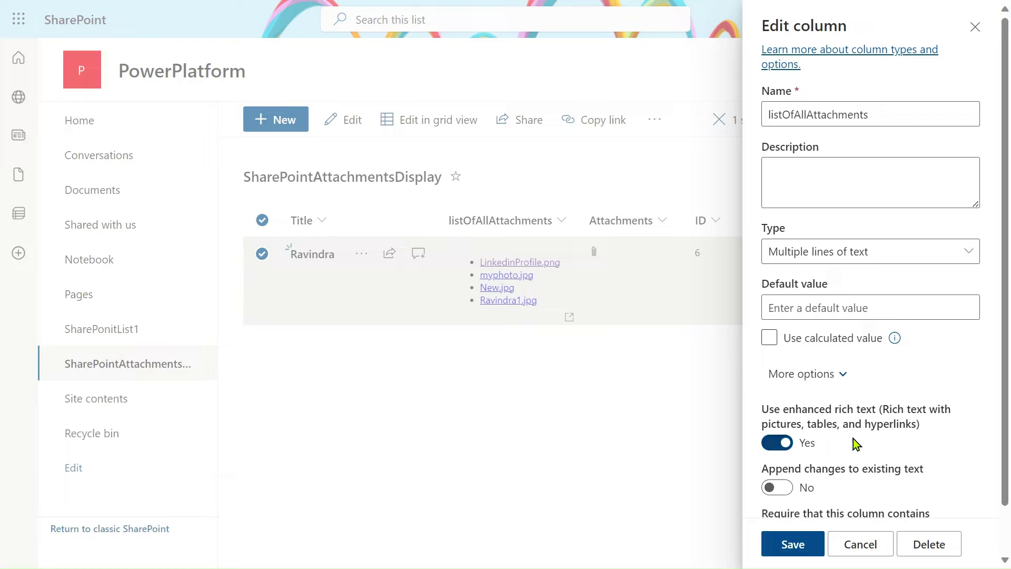
{"action": "left_click", "coordinate": [860, 545]}
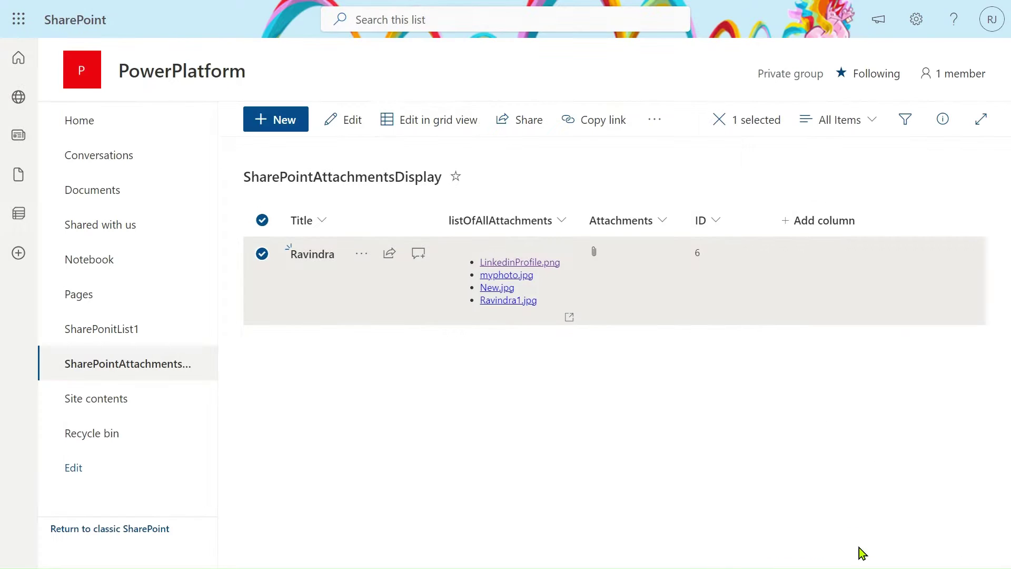
{"action": "mouse_move", "coordinate": [417, 8]}
{"action": "left_click", "coordinate": [328, 8]}
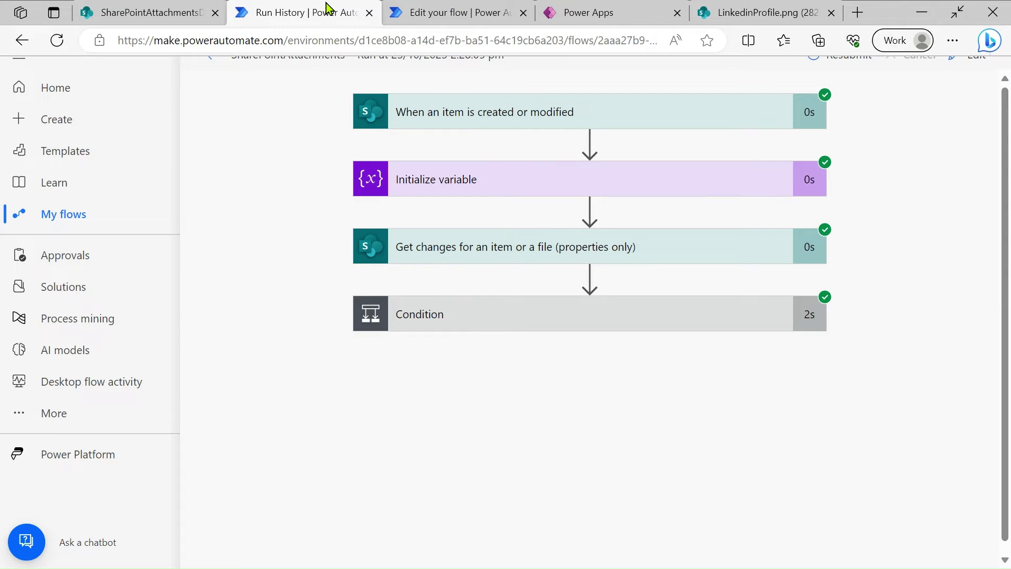
Step: Review the trigger's site, list and advanced options and the Attachments variable (String, <ul>)
{"action": "left_click", "coordinate": [533, 114]}
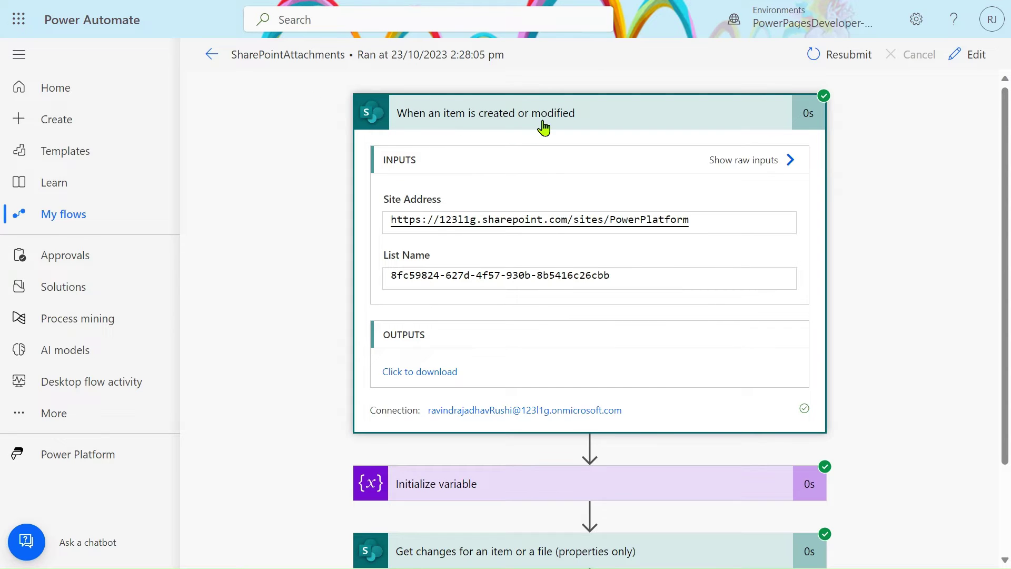
{"action": "left_click", "coordinate": [485, 11]}
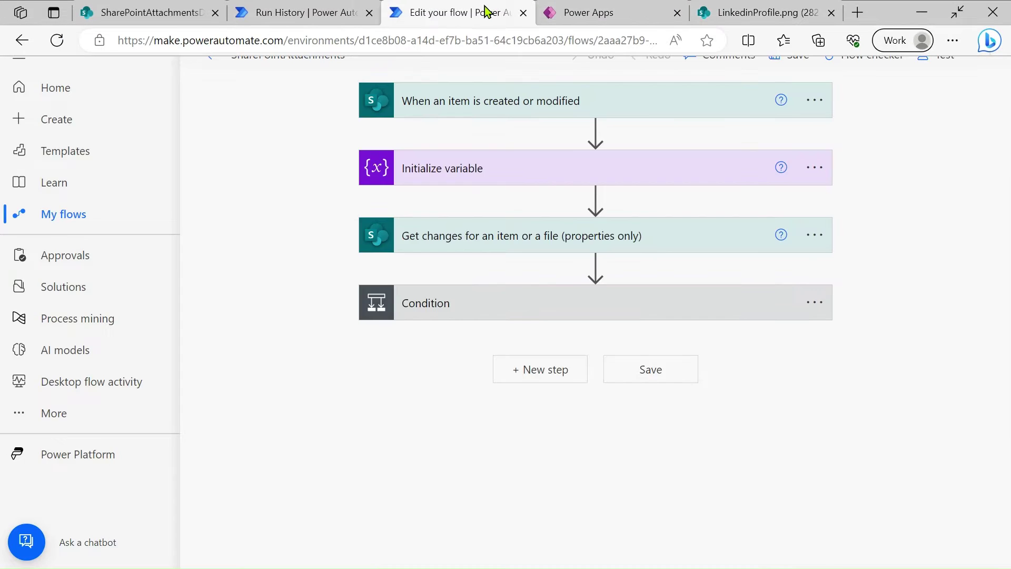
{"action": "left_click", "coordinate": [570, 112]}
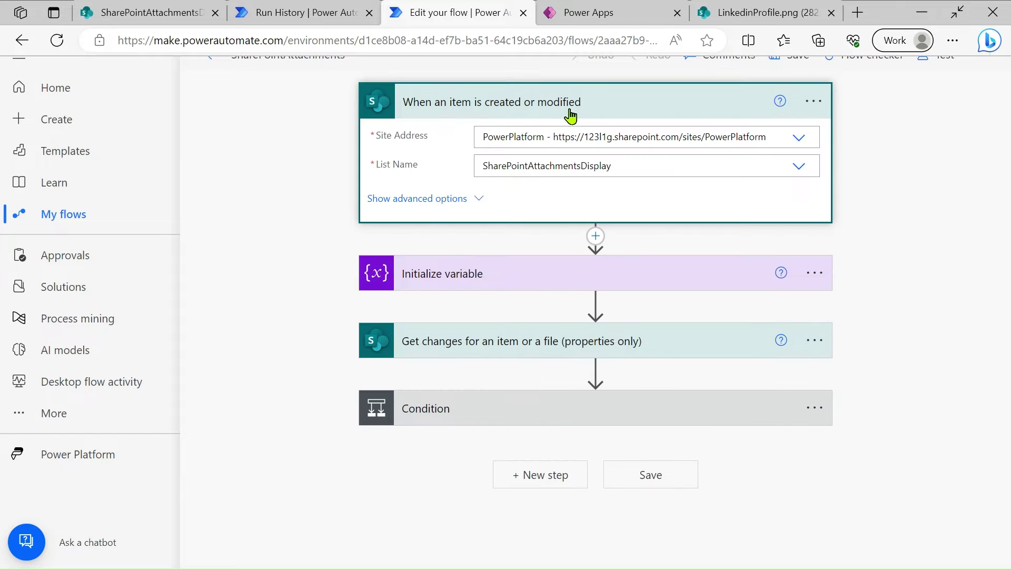
{"action": "left_click", "coordinate": [451, 200]}
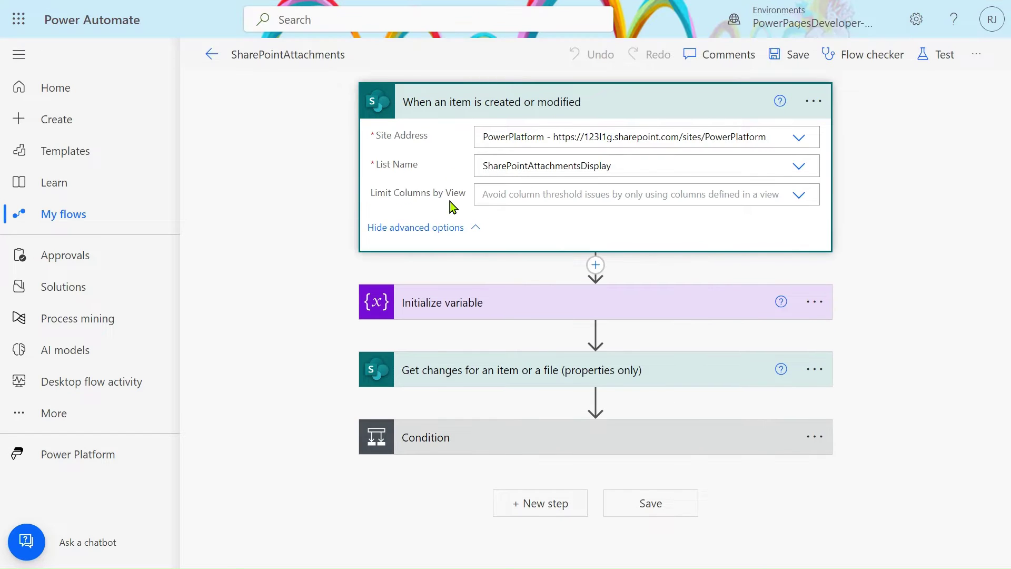
{"action": "left_click", "coordinate": [561, 310]}
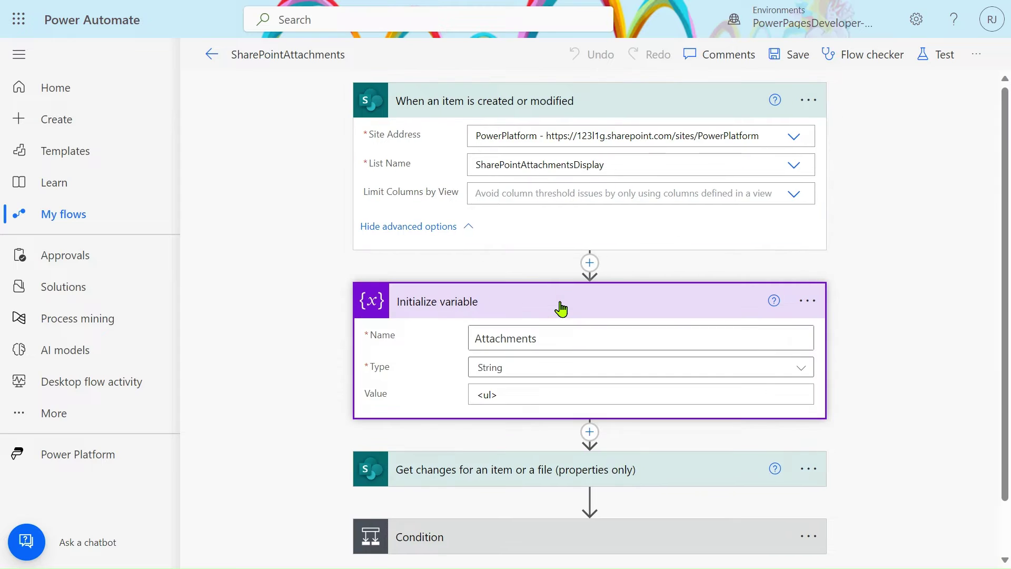
{"action": "left_click", "coordinate": [590, 262]}
Step: Add a Variable 'Initialize variable' action right after the trigger
{"action": "left_click", "coordinate": [581, 289]}
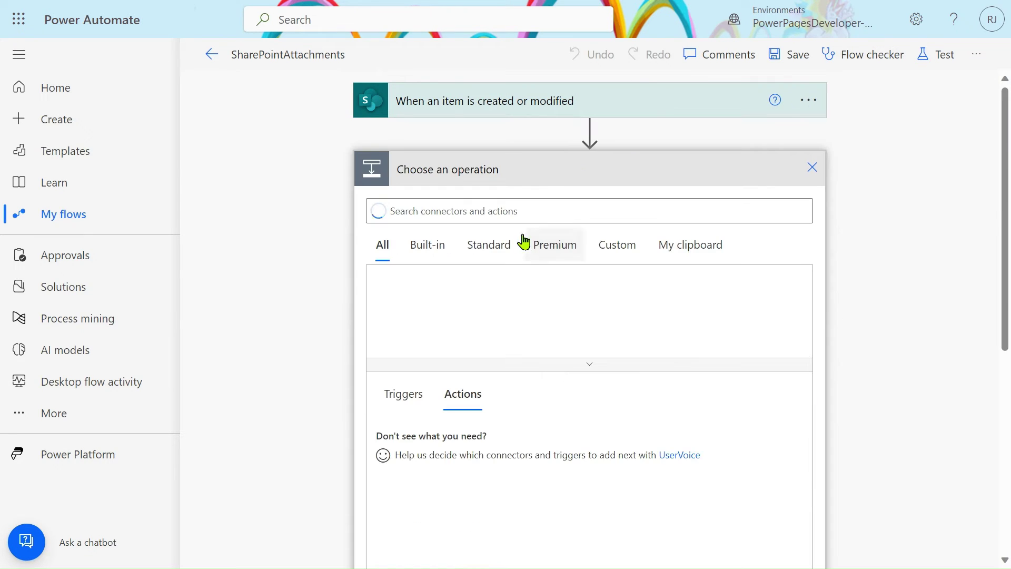
{"action": "left_click", "coordinate": [497, 211]}
{"action": "type", "text": "var"}
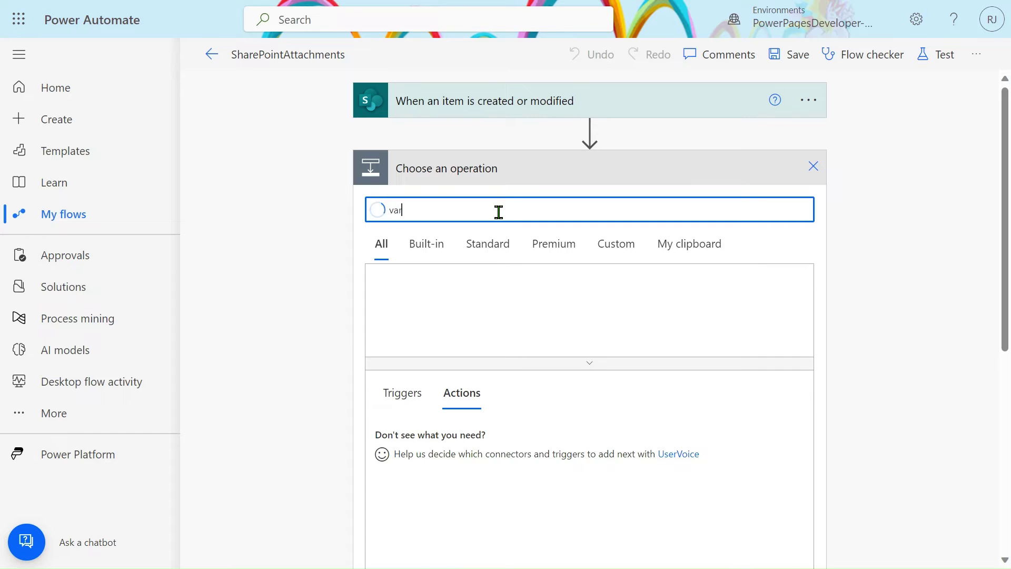
{"action": "type", "text": "iable"}
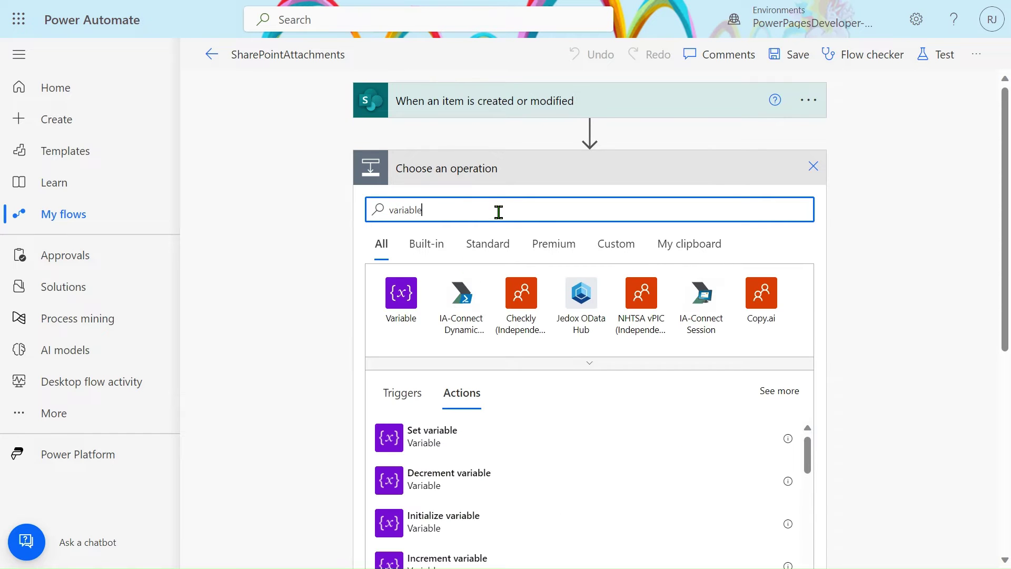
{"action": "left_click", "coordinate": [399, 308]}
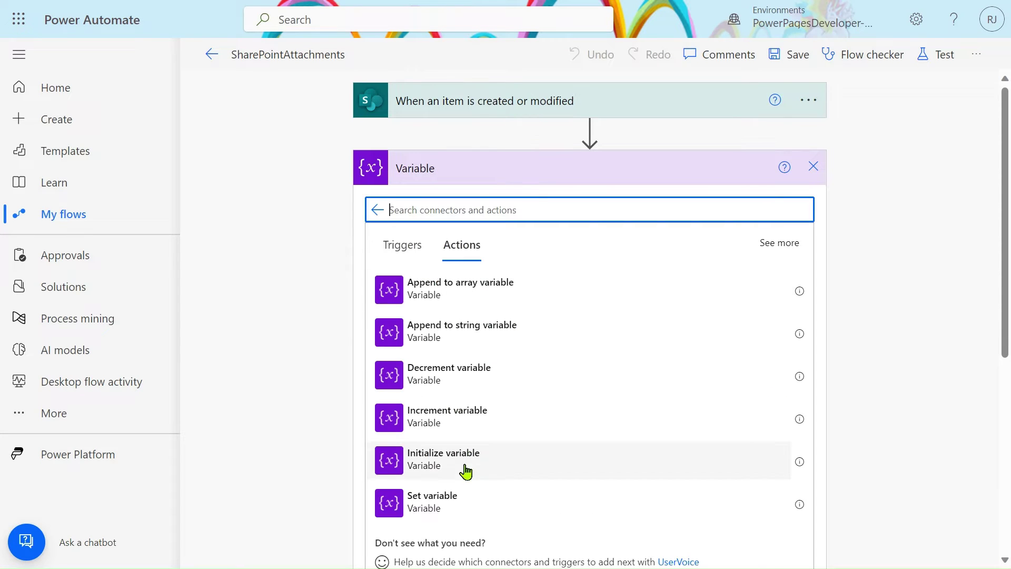
{"action": "left_click", "coordinate": [465, 471]}
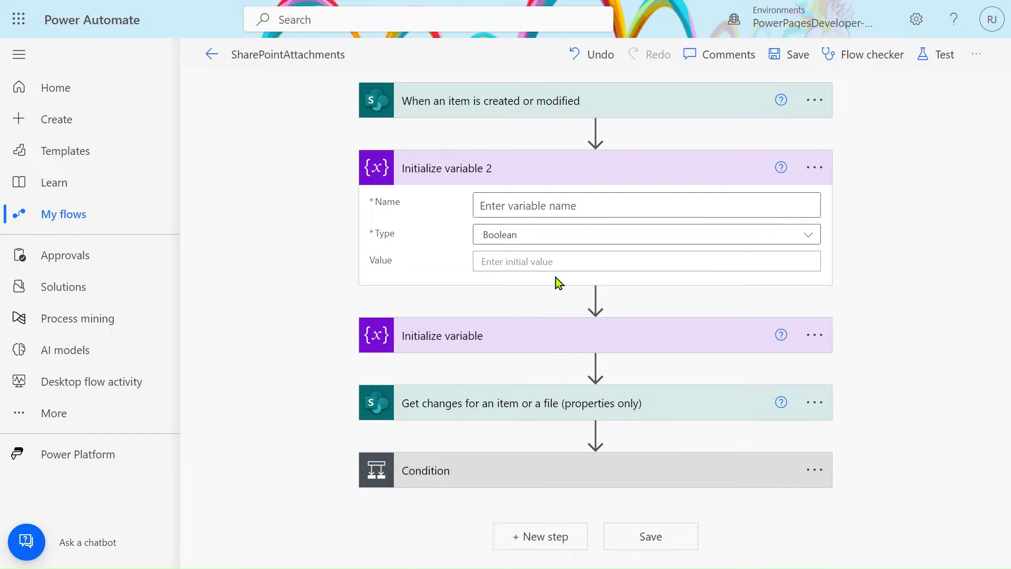
Step: Name the new variable, set its type to String and its initial value to <ul>
{"action": "left_click", "coordinate": [578, 205]}
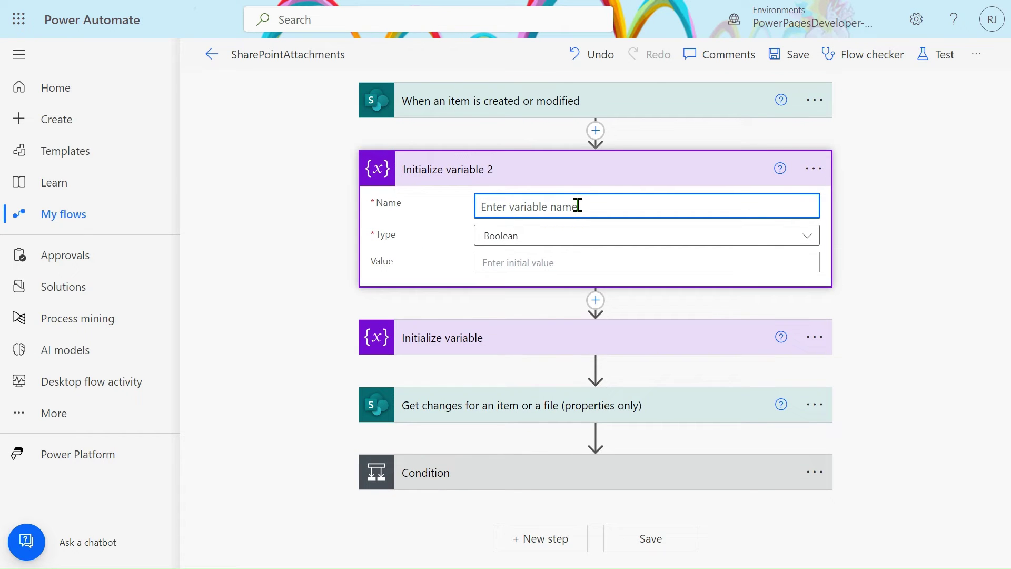
{"action": "type", "text": "Ravindra"}
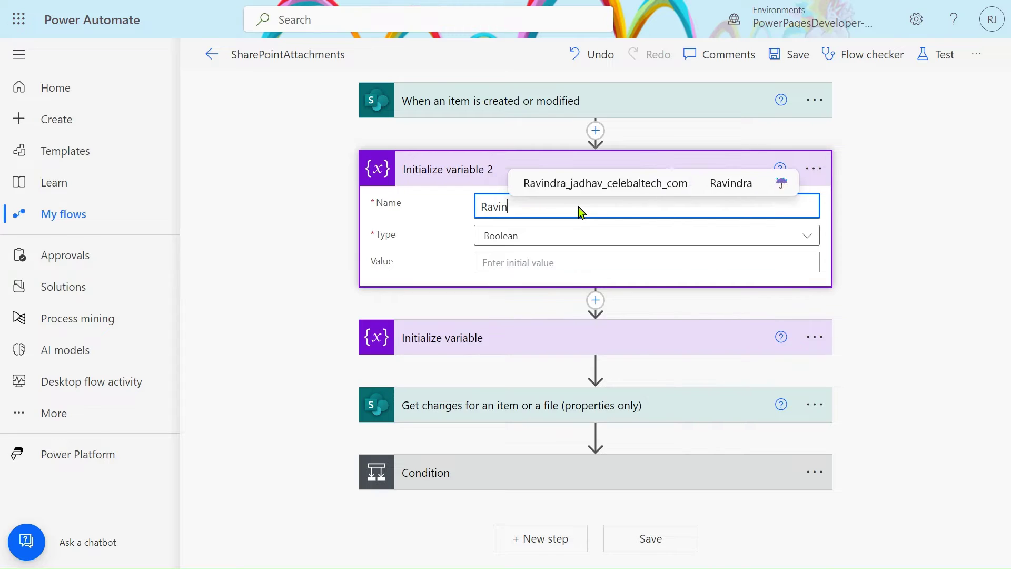
{"action": "left_click", "coordinate": [583, 239]}
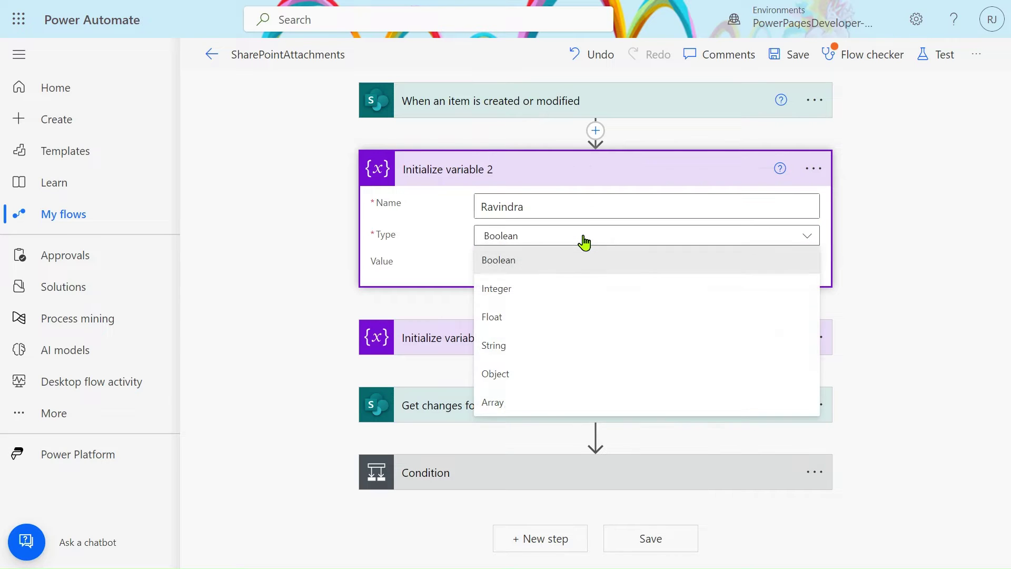
{"action": "left_click", "coordinate": [519, 347]}
{"action": "left_click", "coordinate": [515, 350]}
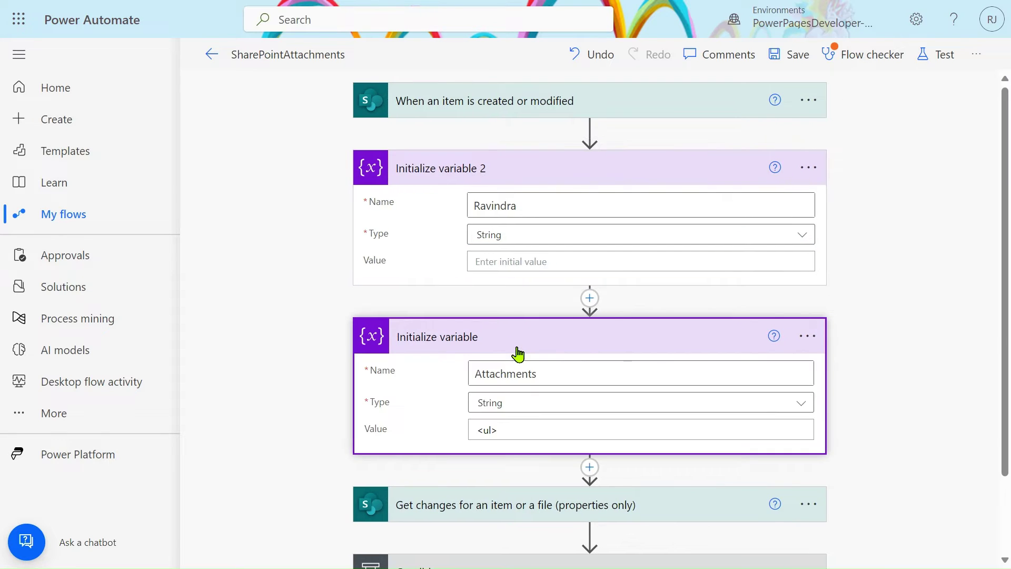
{"action": "left_click", "coordinate": [544, 256]}
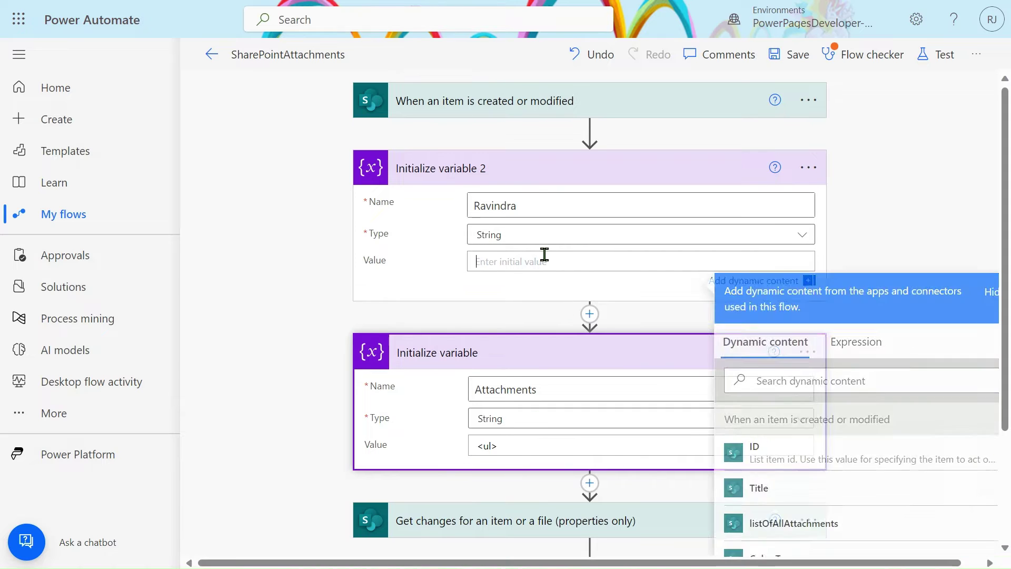
{"action": "type", "text": "<>"}
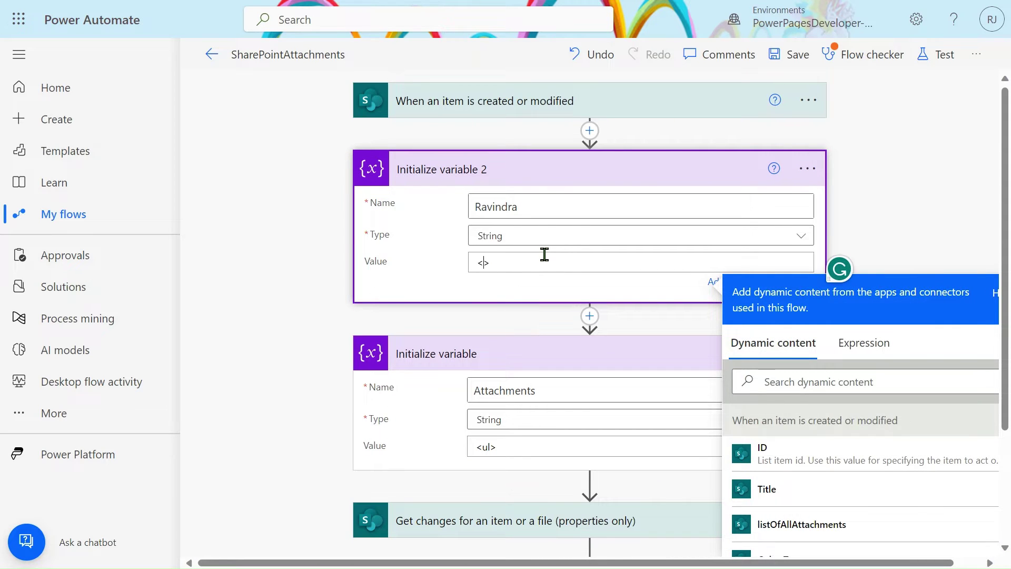
{"action": "key", "text": "Left"}
{"action": "type", "text": "ul"}
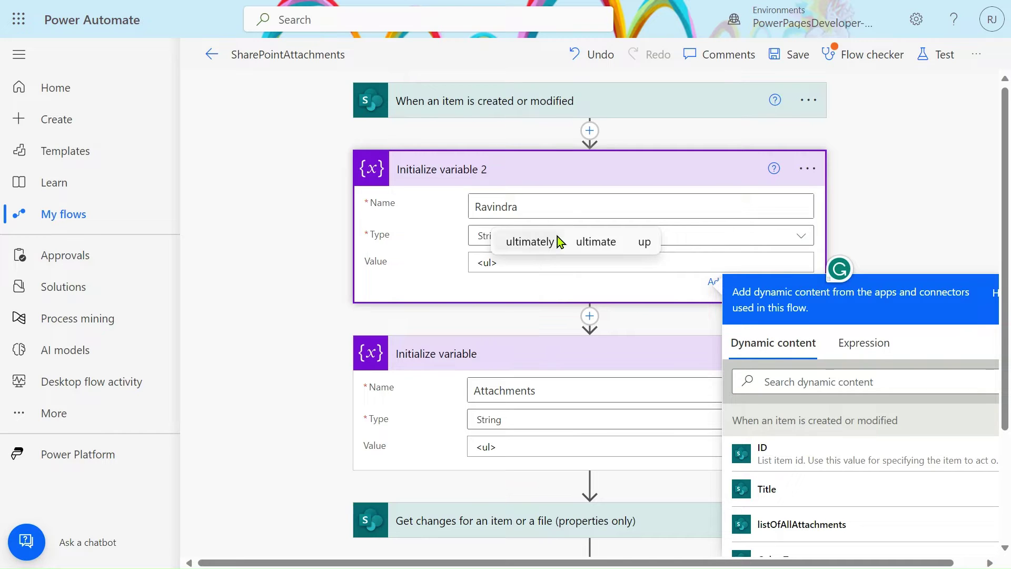
Step: Review the Get changes step's settings, then add a new action just above it
{"action": "mouse_move", "coordinate": [474, 5]}
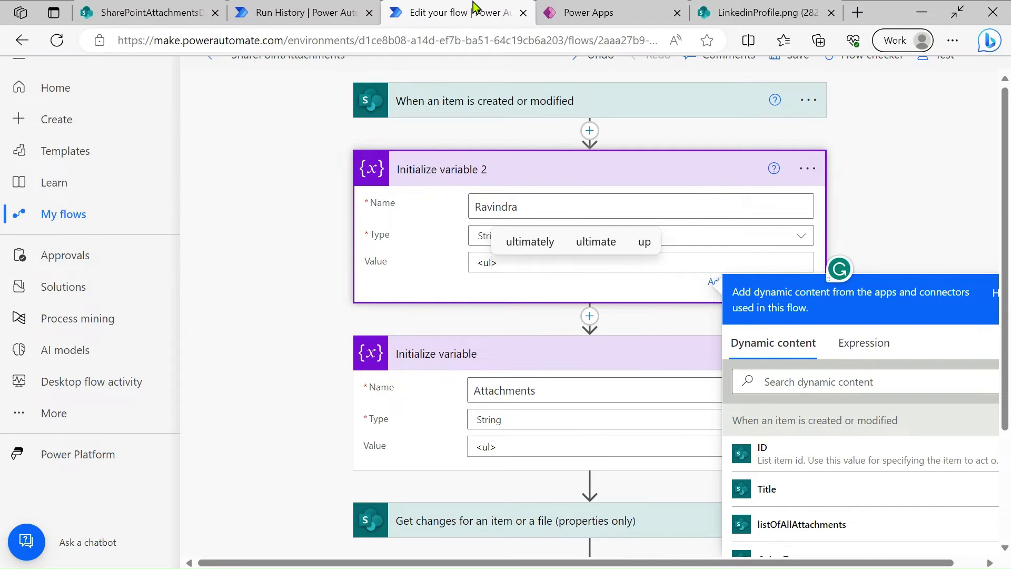
{"action": "scroll", "coordinate": [526, 296], "scroll_direction": "down", "scroll_amount": 3}
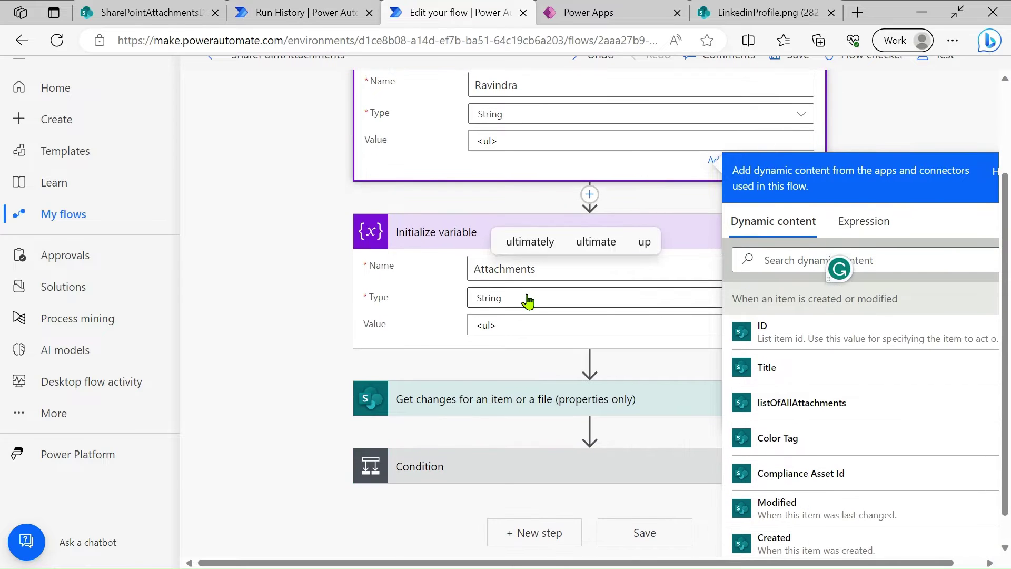
{"action": "left_click", "coordinate": [544, 396]}
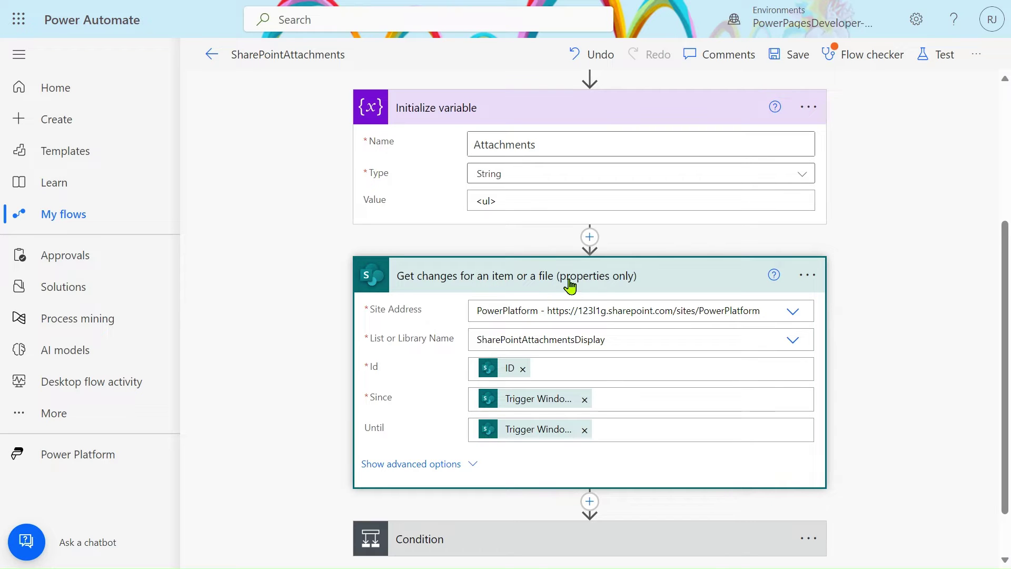
{"action": "scroll", "coordinate": [630, 287], "scroll_direction": "up", "scroll_amount": 4}
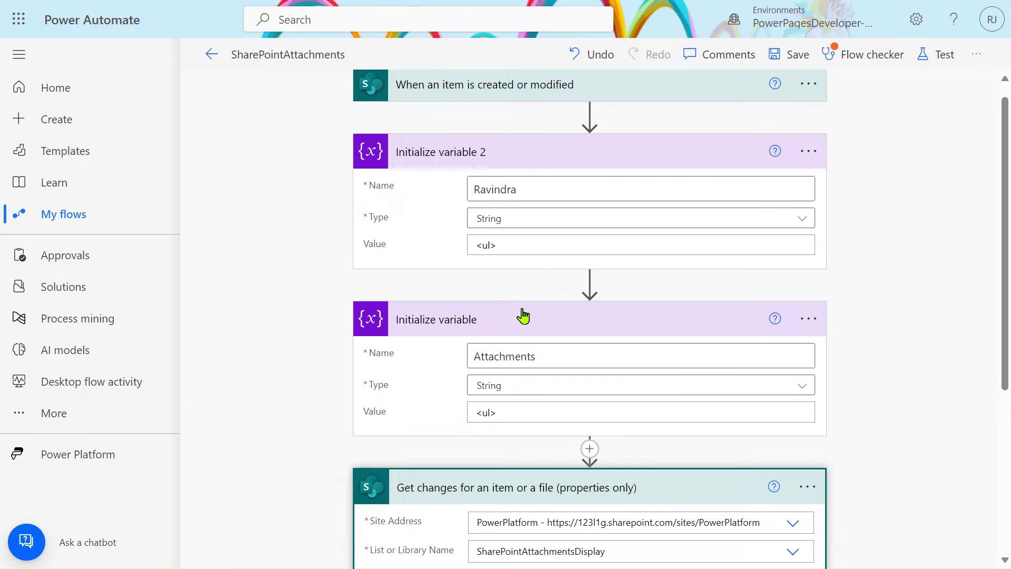
{"action": "scroll", "coordinate": [523, 316], "scroll_direction": "down", "scroll_amount": 3}
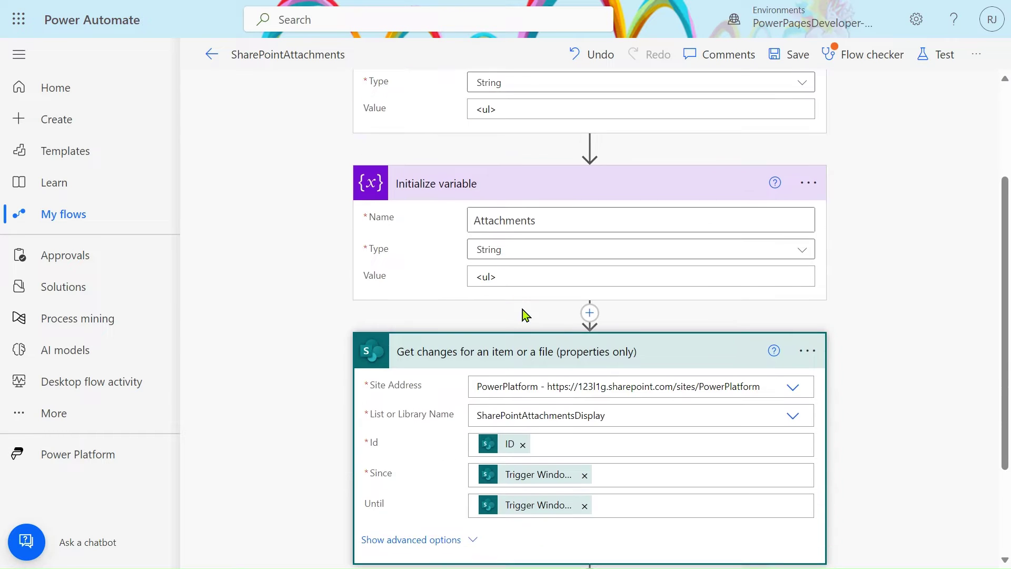
{"action": "scroll", "coordinate": [456, 398], "scroll_direction": "down", "scroll_amount": 1}
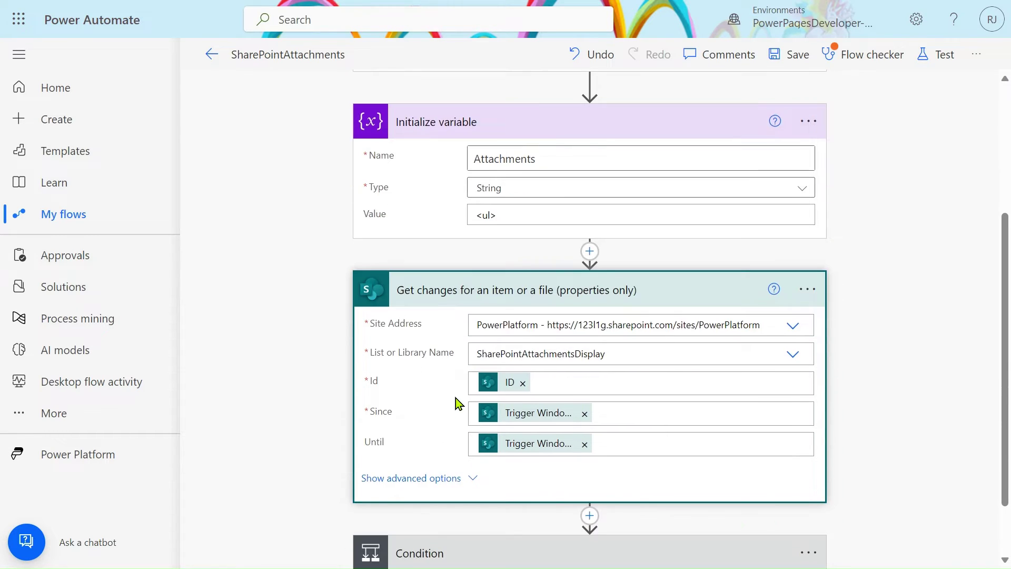
{"action": "left_click", "coordinate": [590, 252]}
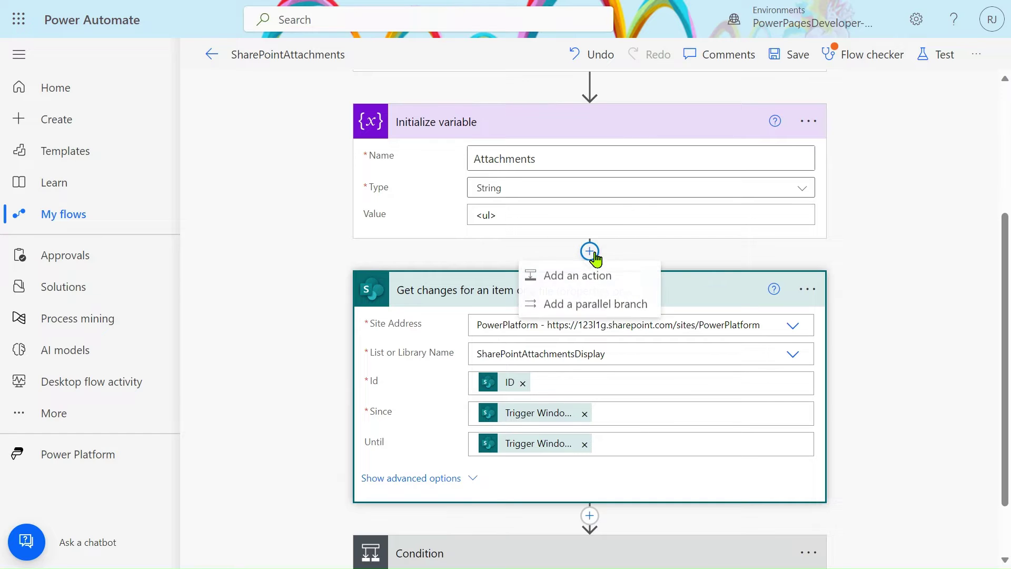
{"action": "left_click", "coordinate": [577, 278]}
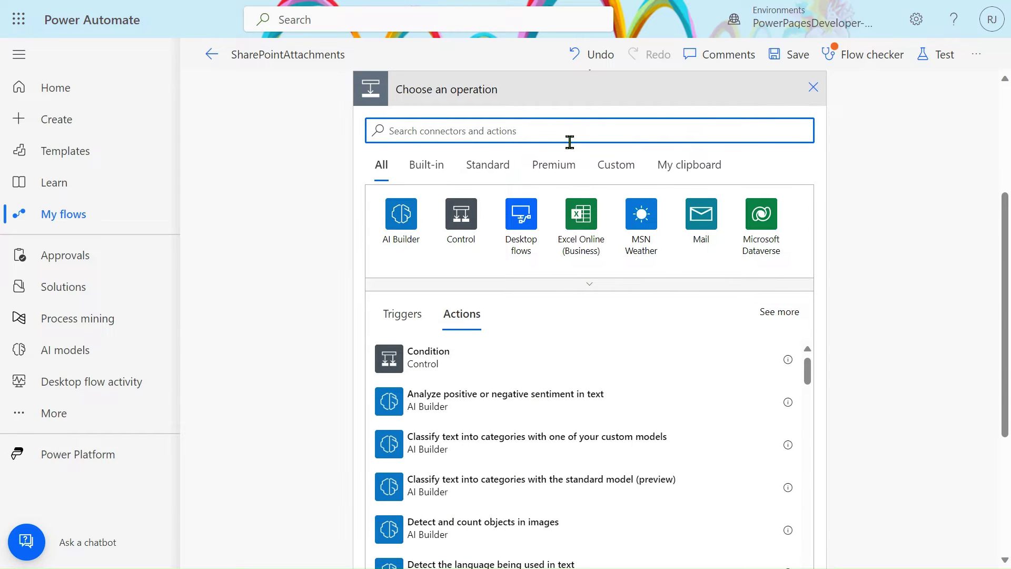
Step: Search 'sh' and add SharePoint's Get changes for an item or a file (properties only)
{"action": "type", "text": "sharepoint"}
{"action": "left_click", "coordinate": [416, 222]}
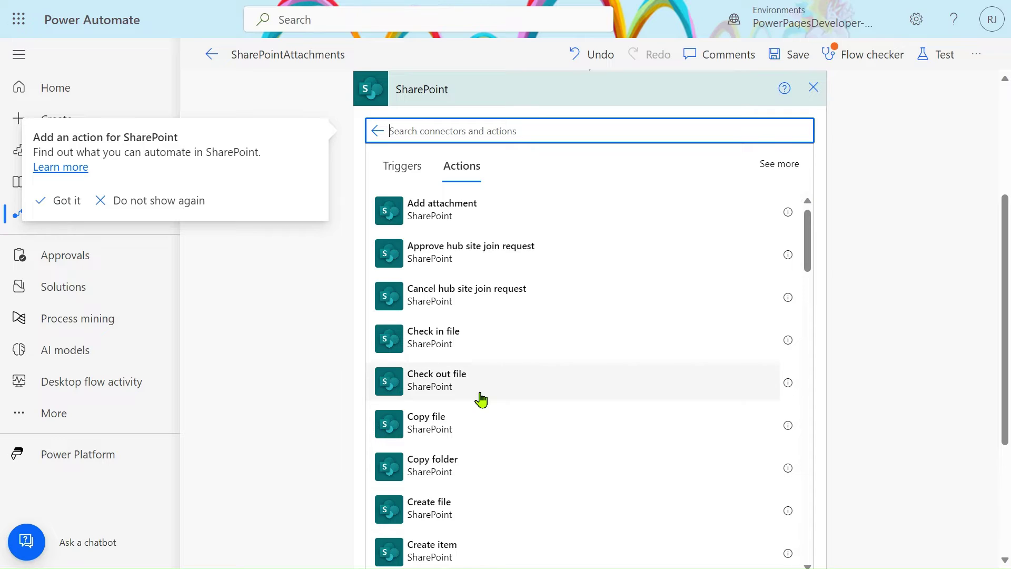
{"action": "scroll", "coordinate": [481, 399], "scroll_direction": "down", "scroll_amount": 8}
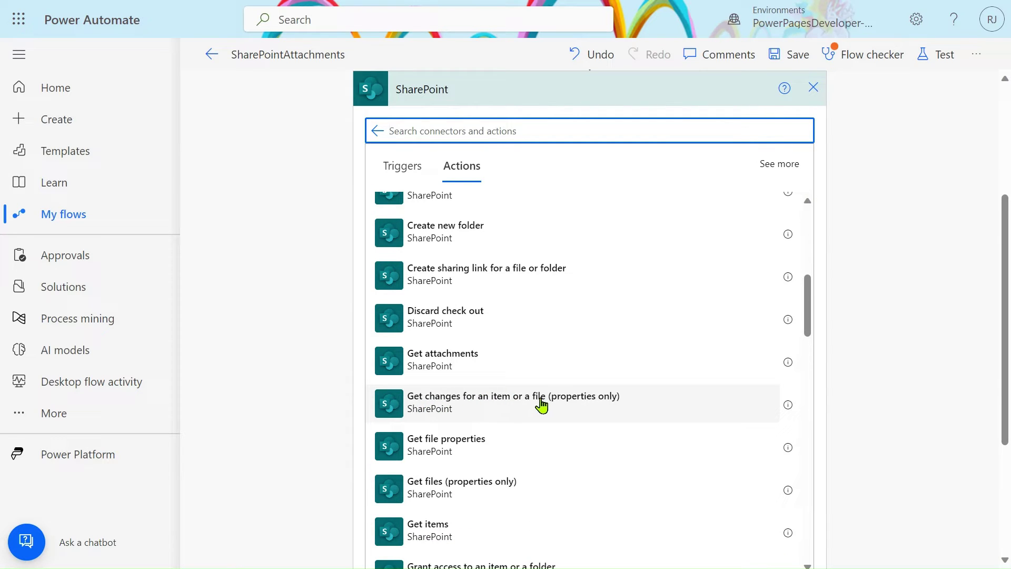
{"action": "left_click", "coordinate": [577, 414]}
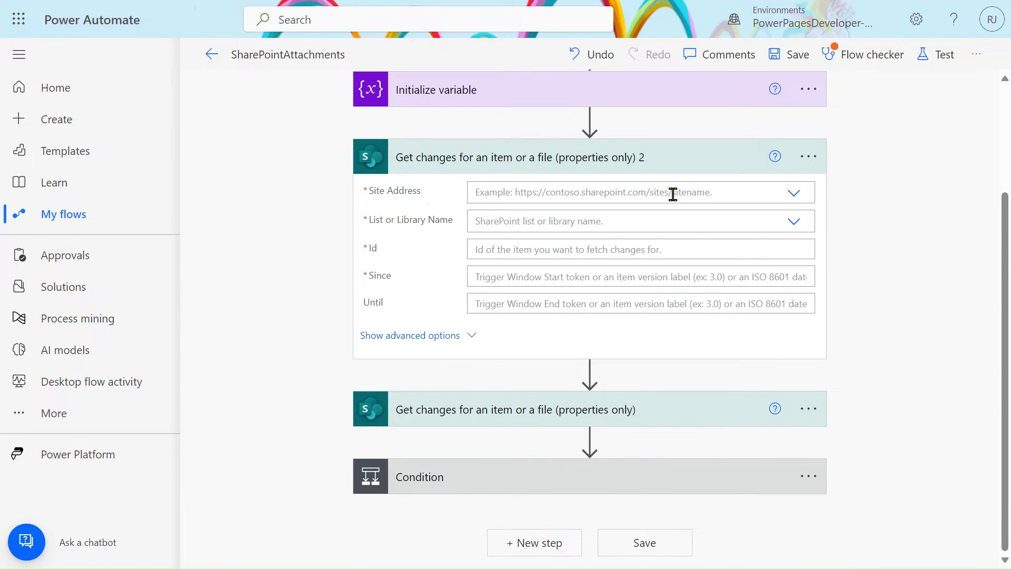
Step: Point the new Get changes step at the PowerPlatform site, SharePointAttachmentsDisplay list and the trigger's ID
{"action": "left_click", "coordinate": [671, 194]}
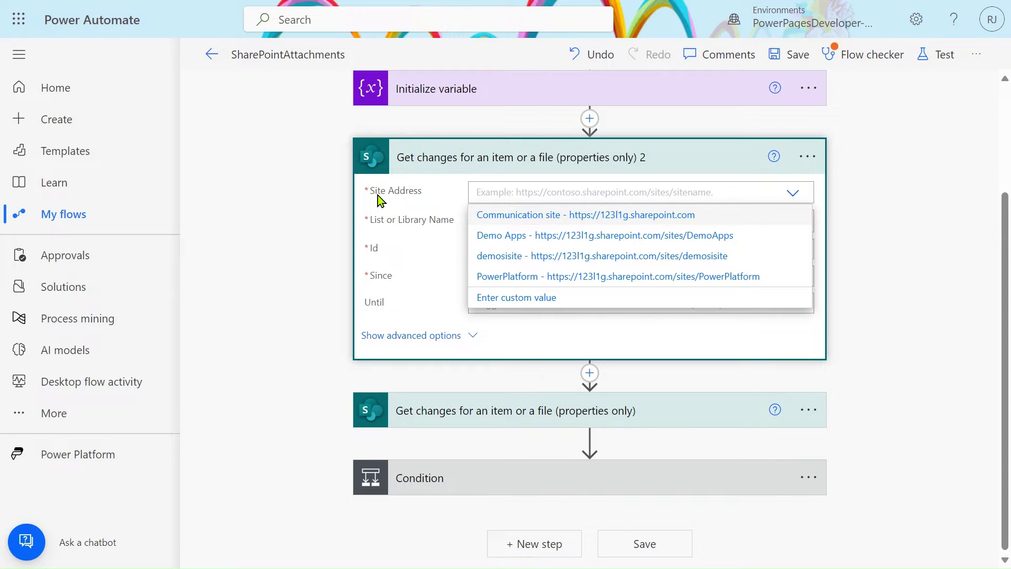
{"action": "left_click", "coordinate": [553, 279]}
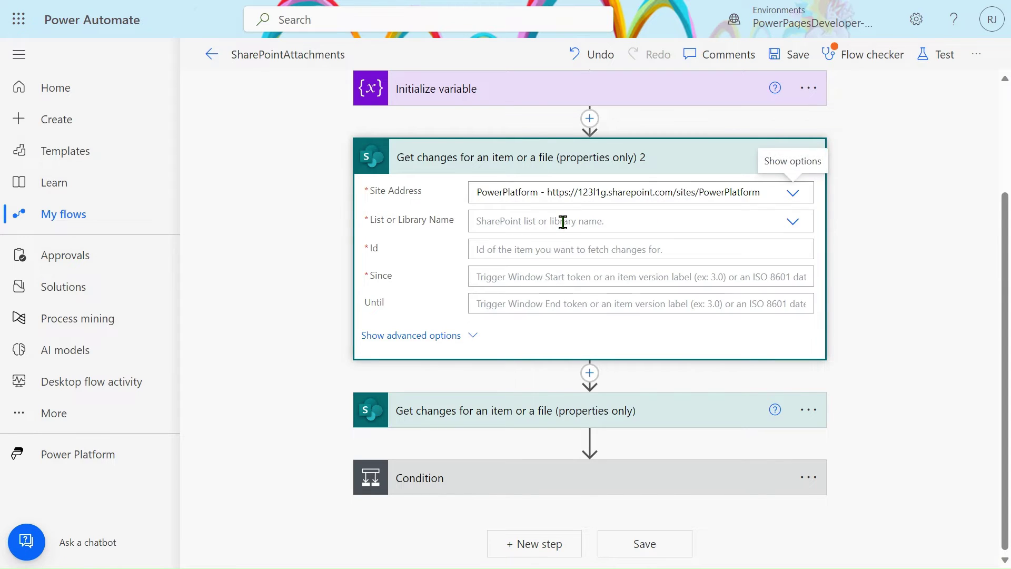
{"action": "left_click", "coordinate": [561, 222]}
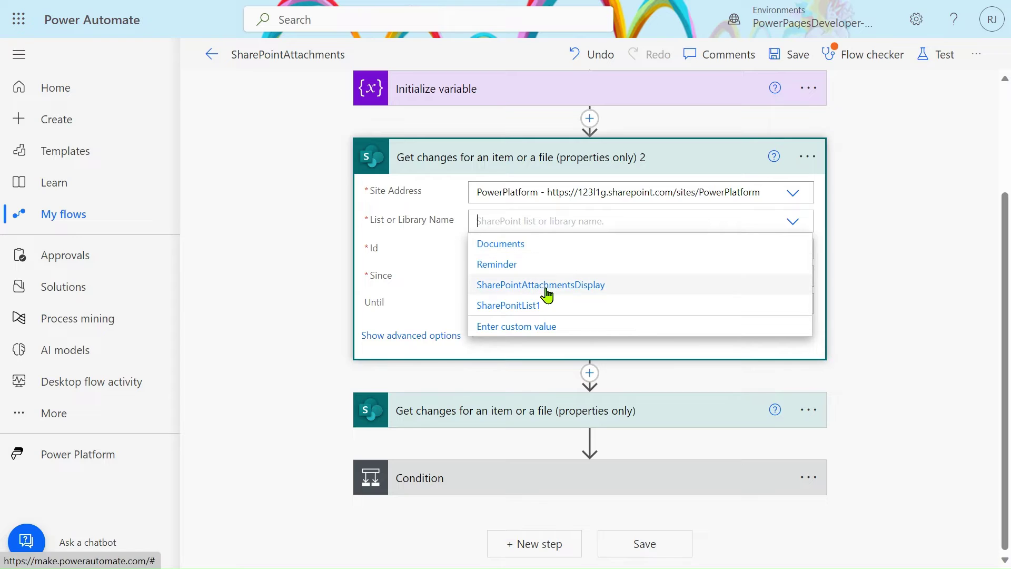
{"action": "left_click", "coordinate": [546, 289]}
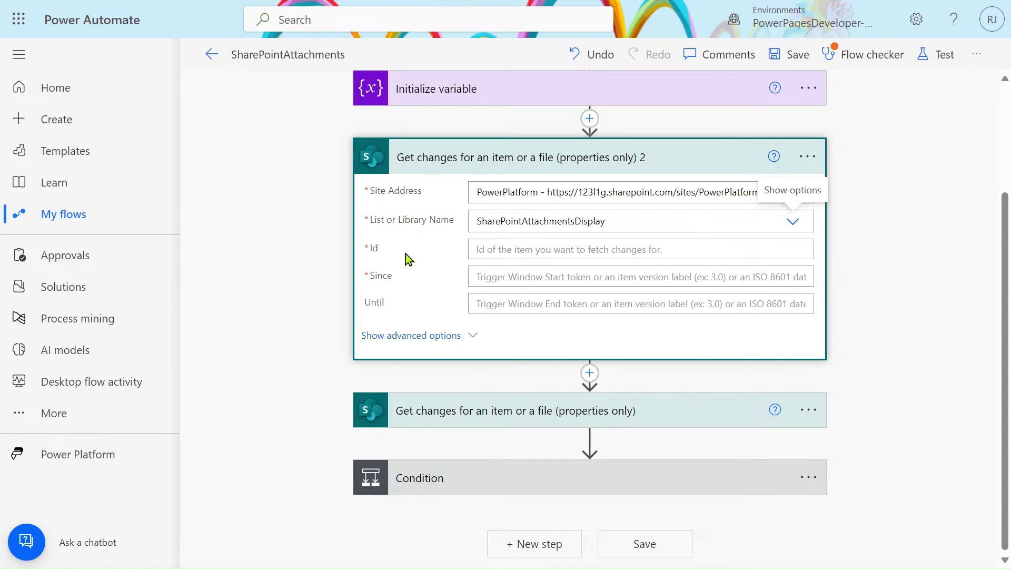
{"action": "left_click", "coordinate": [525, 251]}
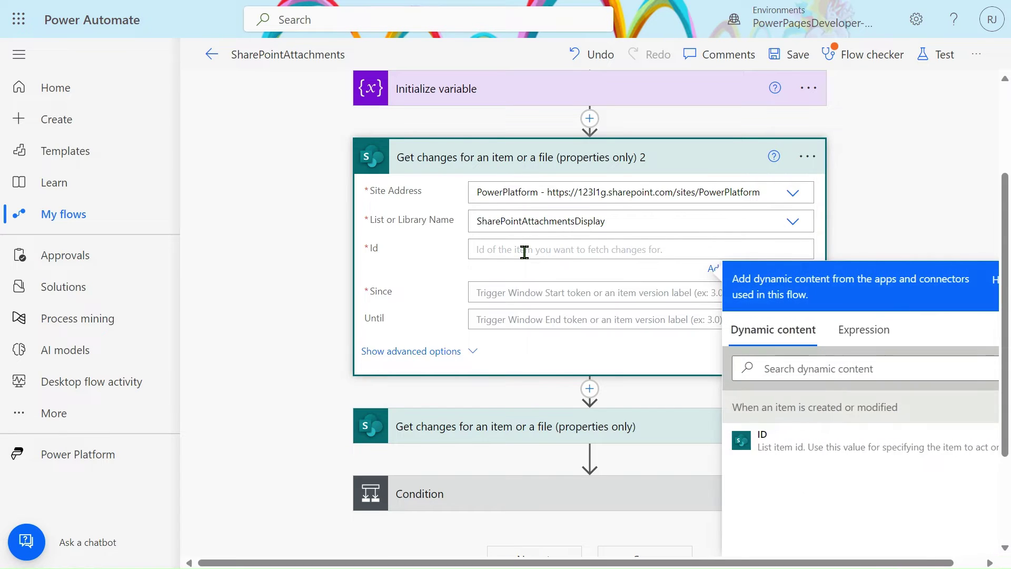
{"action": "left_click", "coordinate": [788, 453]}
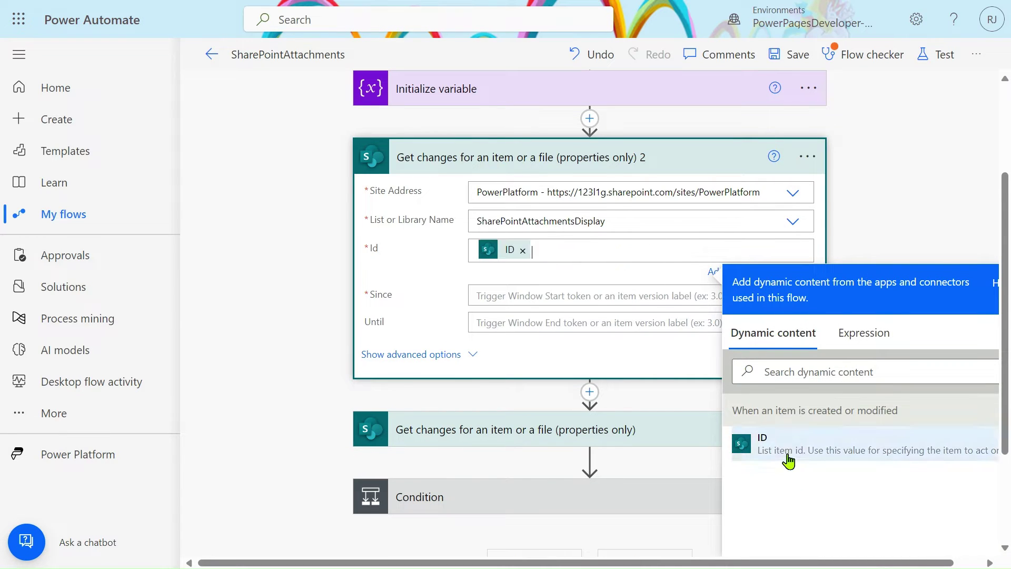
Step: Set Since to Trigger Window Start Token and Until to Trigger Window End Token
{"action": "left_click", "coordinate": [524, 301]}
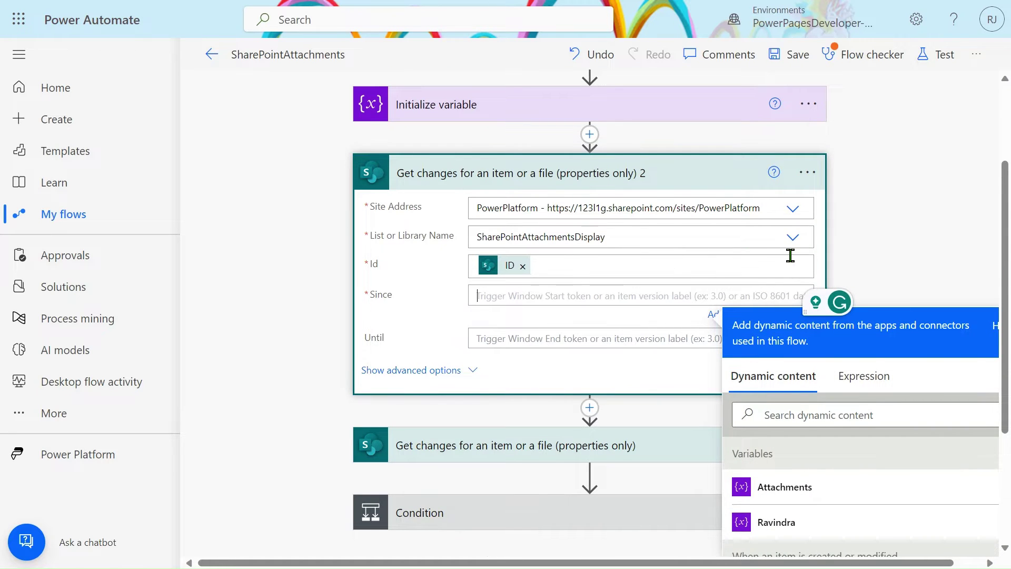
{"action": "scroll", "coordinate": [790, 255], "scroll_direction": "down", "scroll_amount": 3}
{"action": "scroll", "coordinate": [824, 523], "scroll_direction": "down", "scroll_amount": 3}
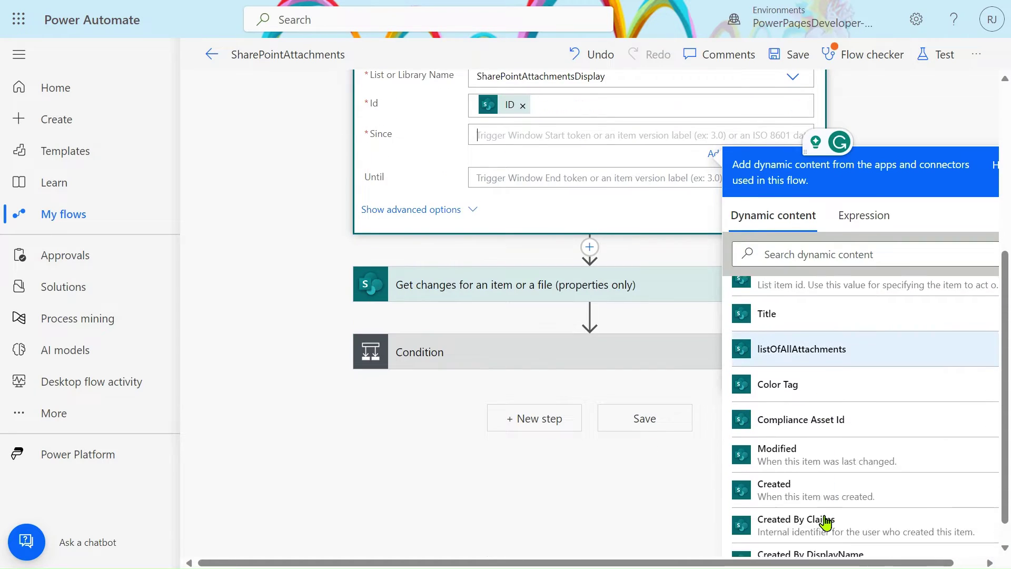
{"action": "scroll", "coordinate": [824, 524], "scroll_direction": "down", "scroll_amount": 9}
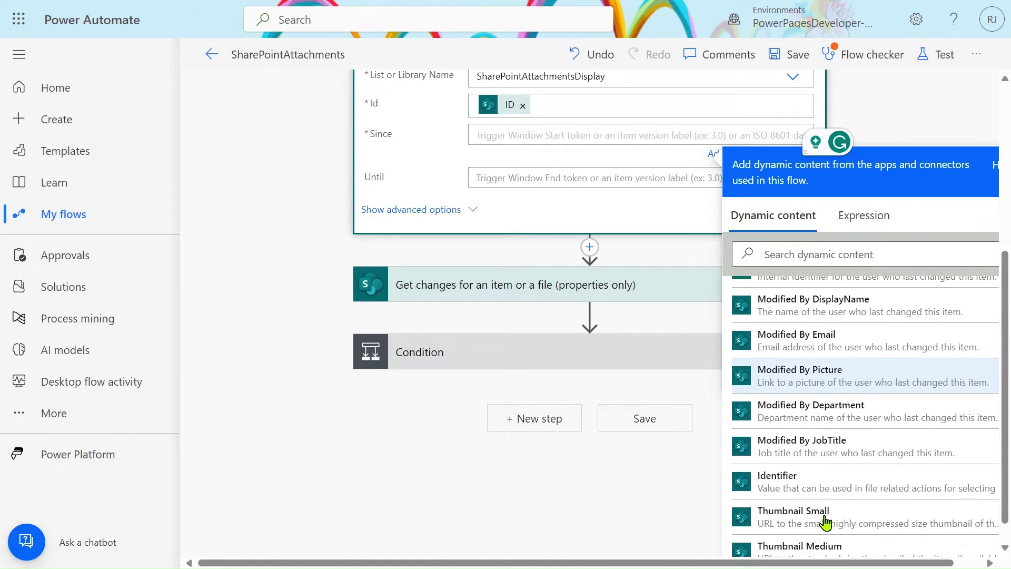
{"action": "scroll", "coordinate": [824, 524], "scroll_direction": "down", "scroll_amount": 8}
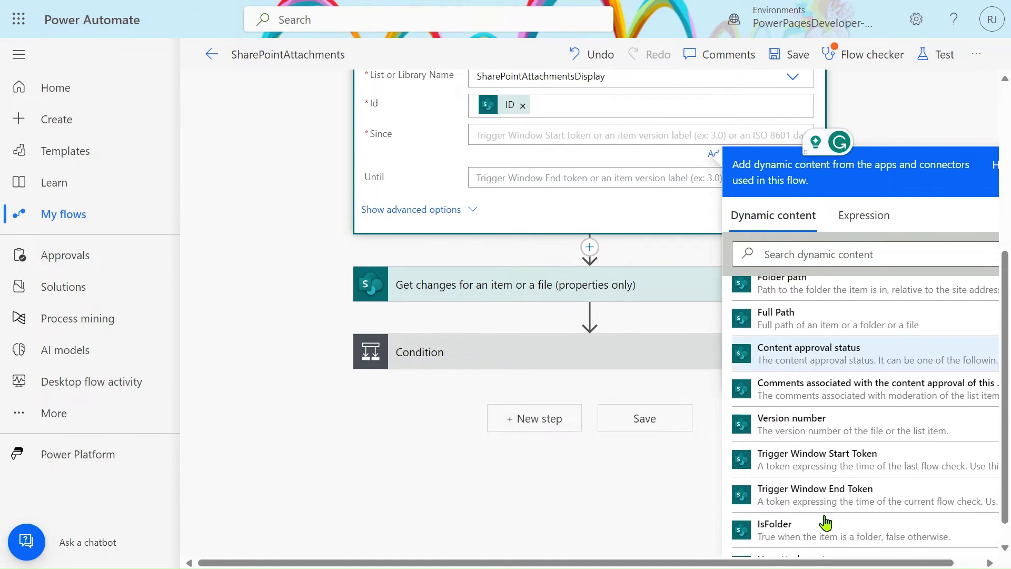
{"action": "left_click", "coordinate": [836, 463]}
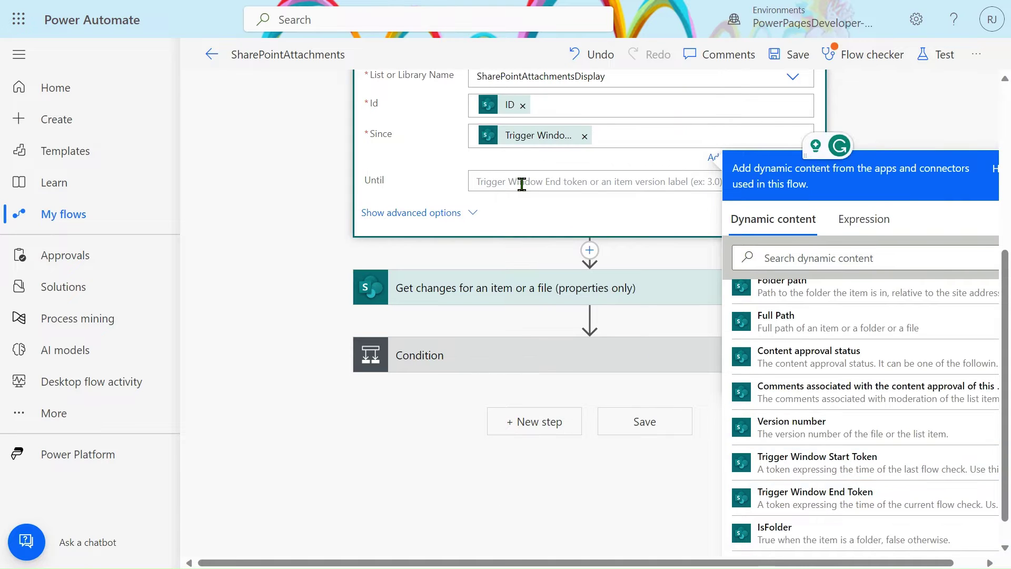
{"action": "left_click", "coordinate": [522, 184]}
{"action": "scroll", "coordinate": [828, 545], "scroll_direction": "down", "scroll_amount": 10}
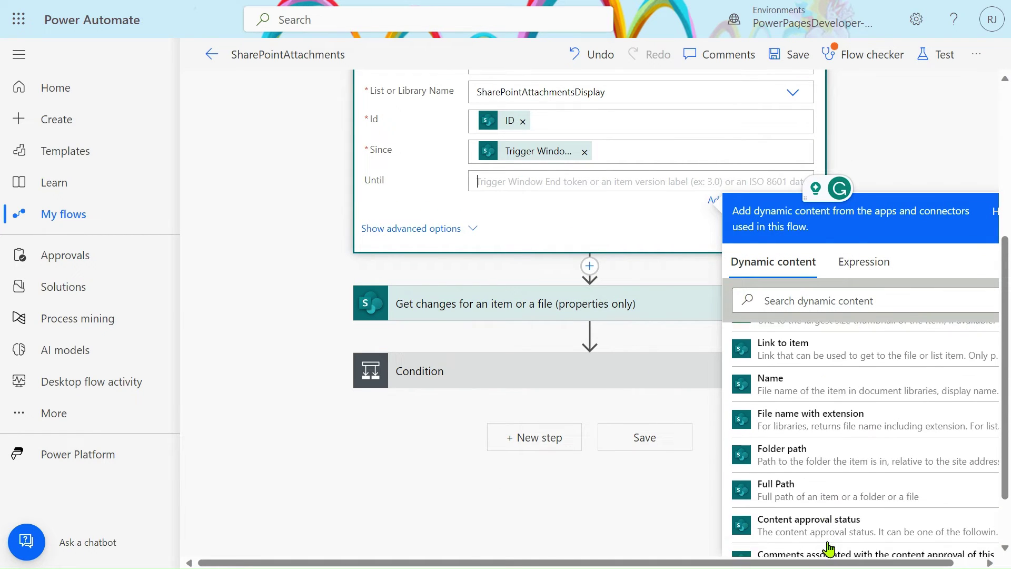
{"action": "left_click", "coordinate": [829, 545]}
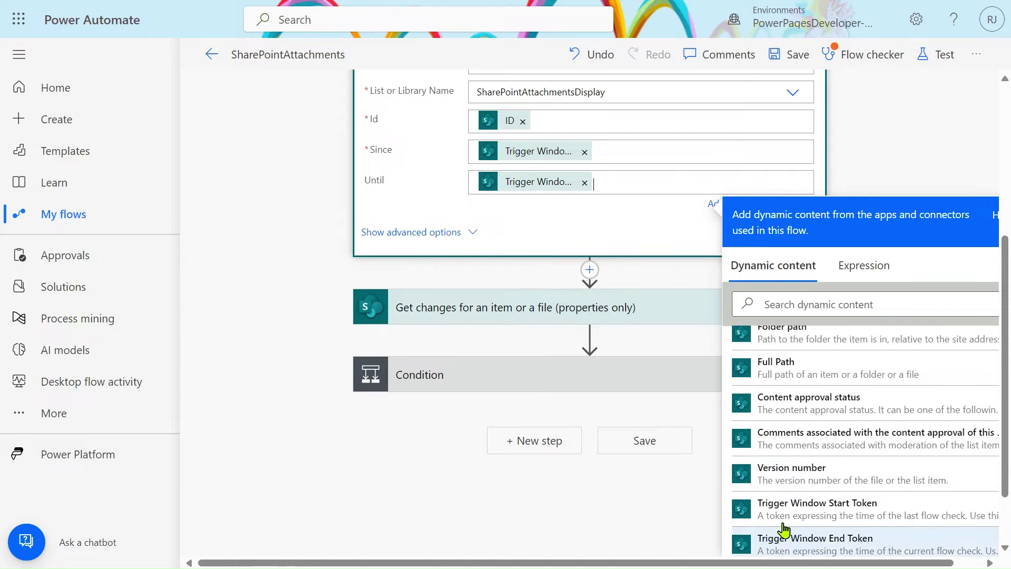
Step: Expand the Get changes and Condition steps to review them, then start adding a step above Condition
{"action": "left_click", "coordinate": [521, 321]}
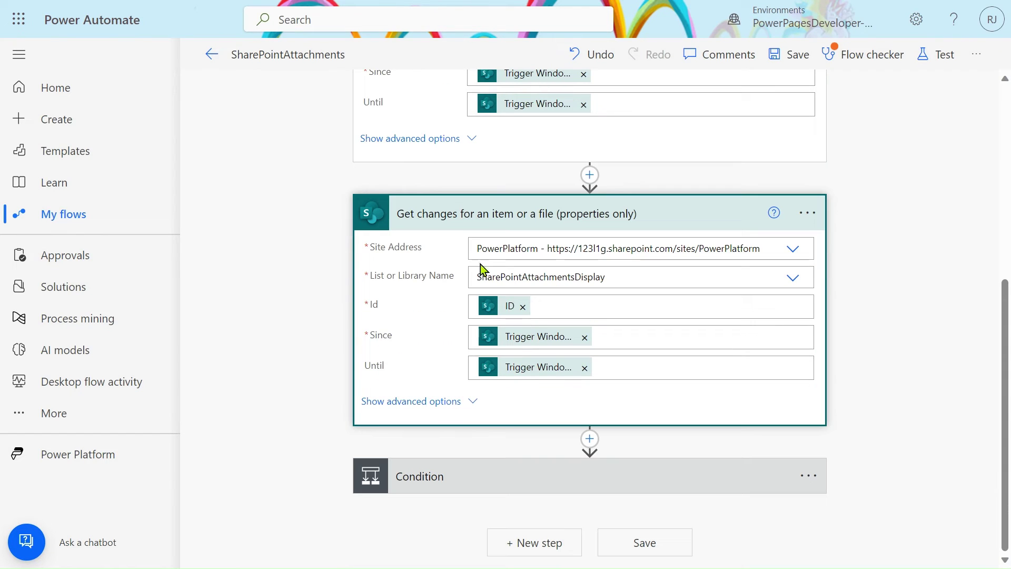
{"action": "left_click", "coordinate": [536, 481]}
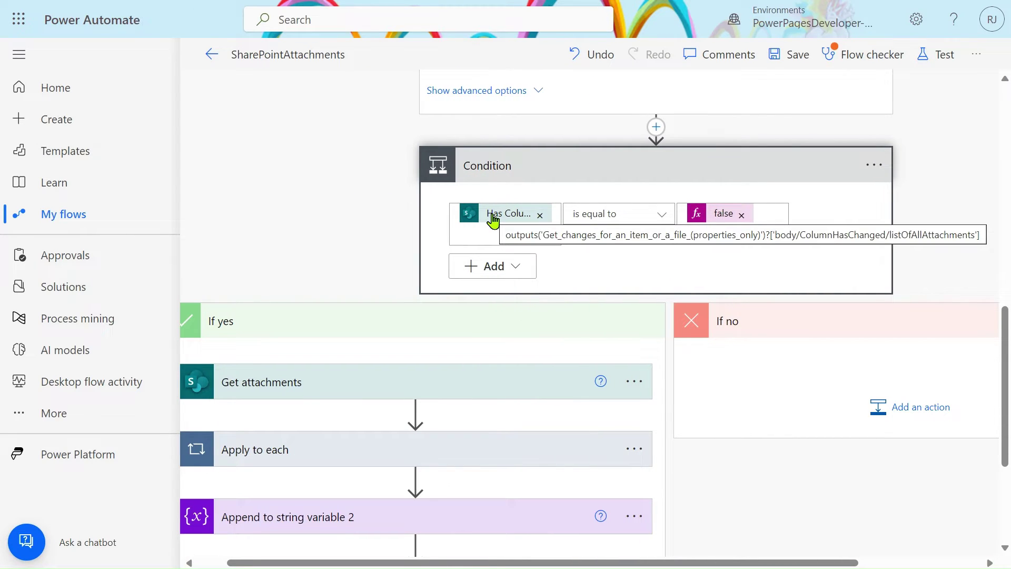
{"action": "left_click", "coordinate": [656, 127]}
Step: Add a Control Condition step before the original Condition
{"action": "left_click", "coordinate": [649, 151]}
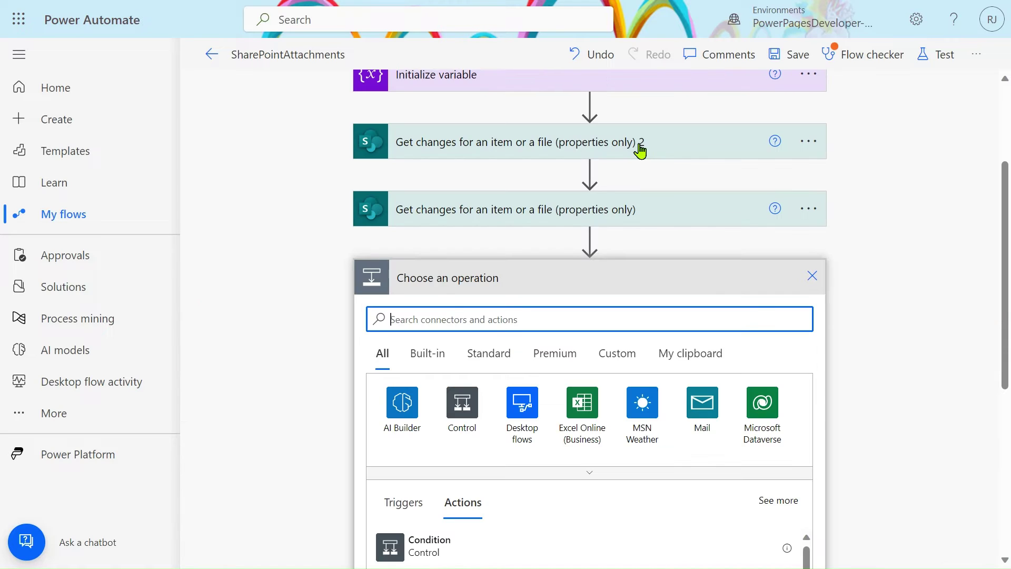
{"action": "left_click", "coordinate": [454, 420]}
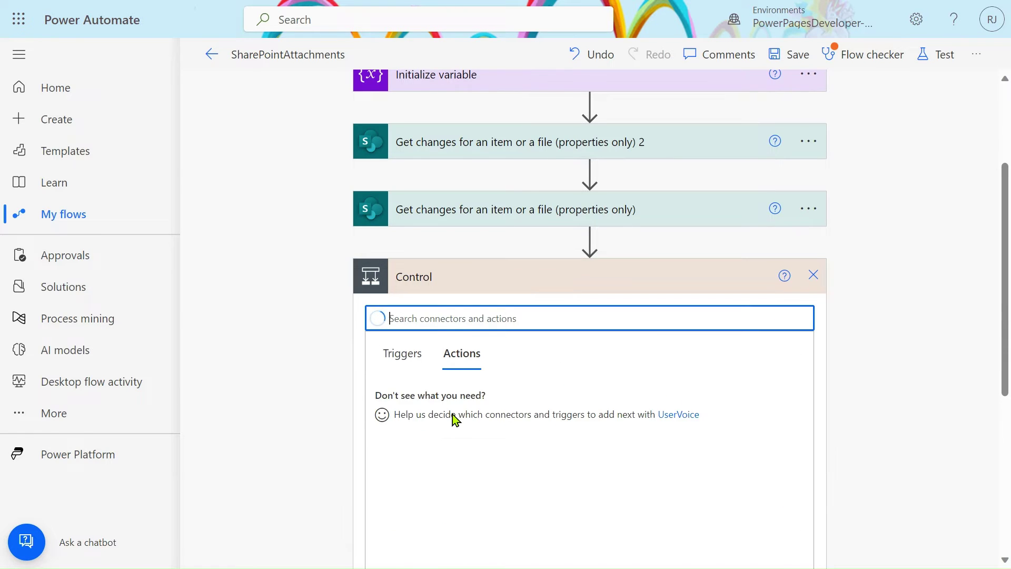
{"action": "left_click", "coordinate": [446, 416]}
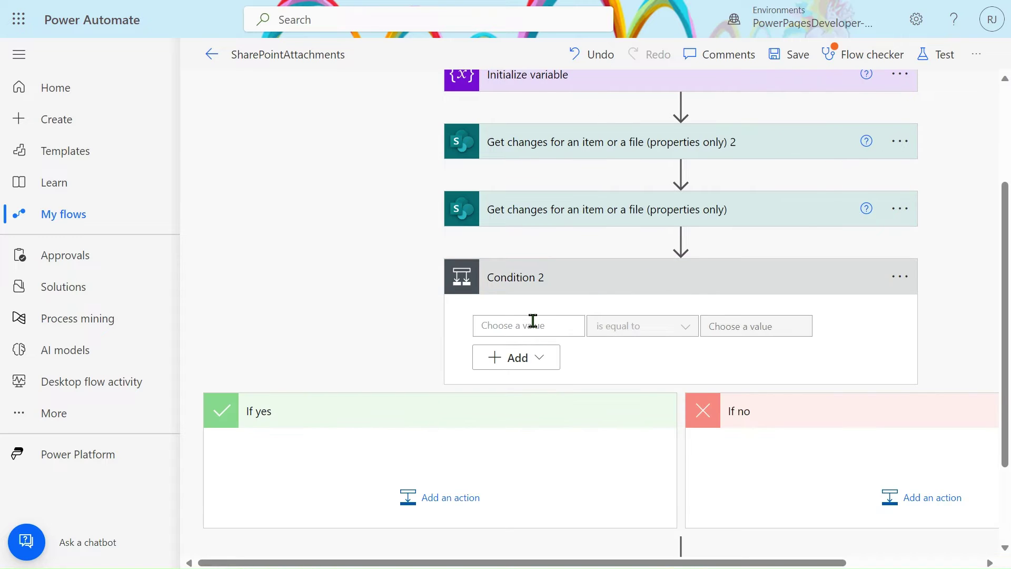
{"action": "scroll", "coordinate": [533, 322], "scroll_direction": "down", "scroll_amount": 2}
{"action": "scroll", "coordinate": [533, 320], "scroll_direction": "up", "scroll_amount": 1}
Step: Compare Has Column Changed: listOfAllAttachments against the expression false
{"action": "left_click", "coordinate": [547, 267]}
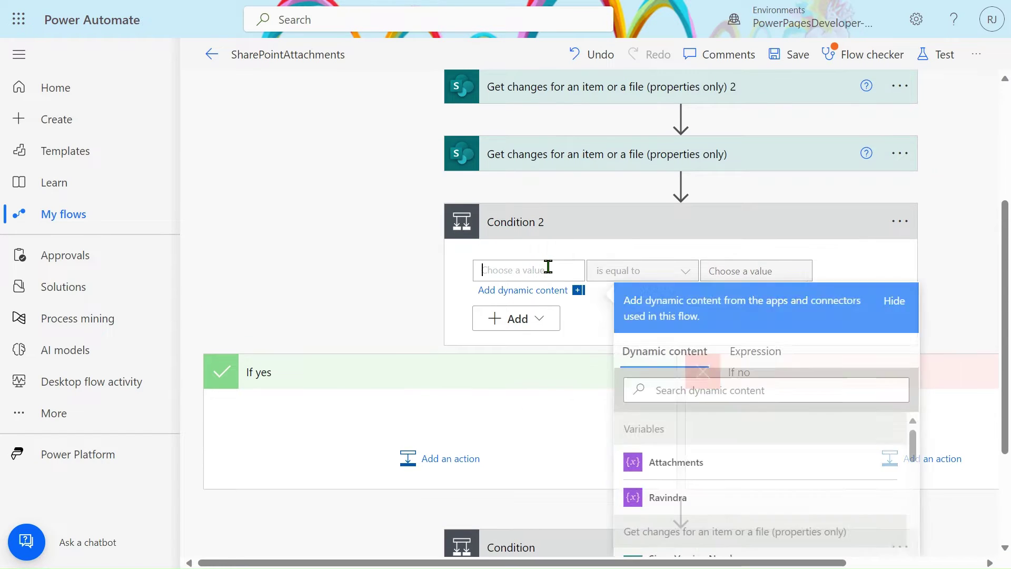
{"action": "scroll", "coordinate": [772, 419], "scroll_direction": "down", "scroll_amount": 2}
{"action": "scroll", "coordinate": [772, 419], "scroll_direction": "up", "scroll_amount": 1}
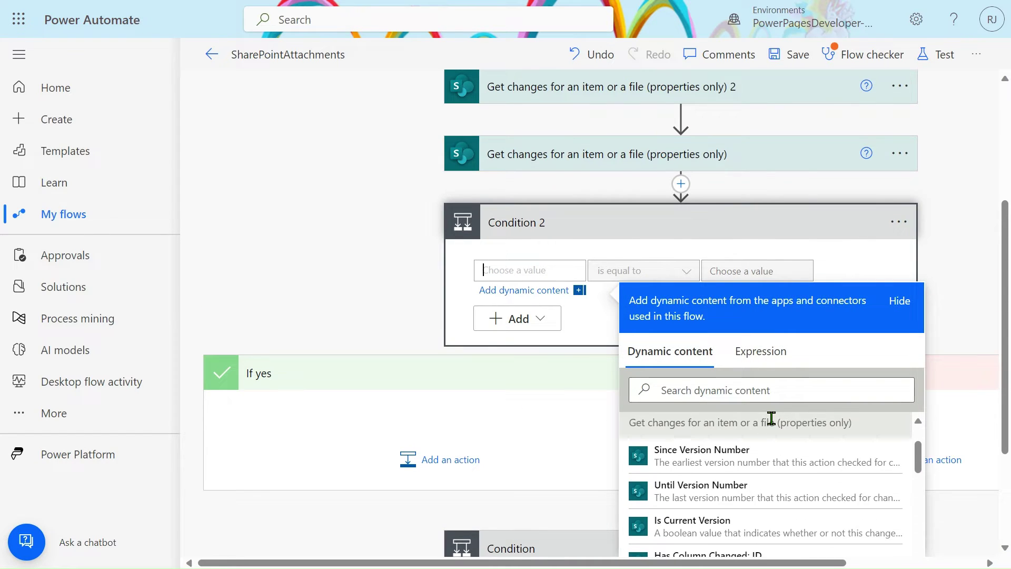
{"action": "scroll", "coordinate": [981, 202], "scroll_direction": "down", "scroll_amount": 3}
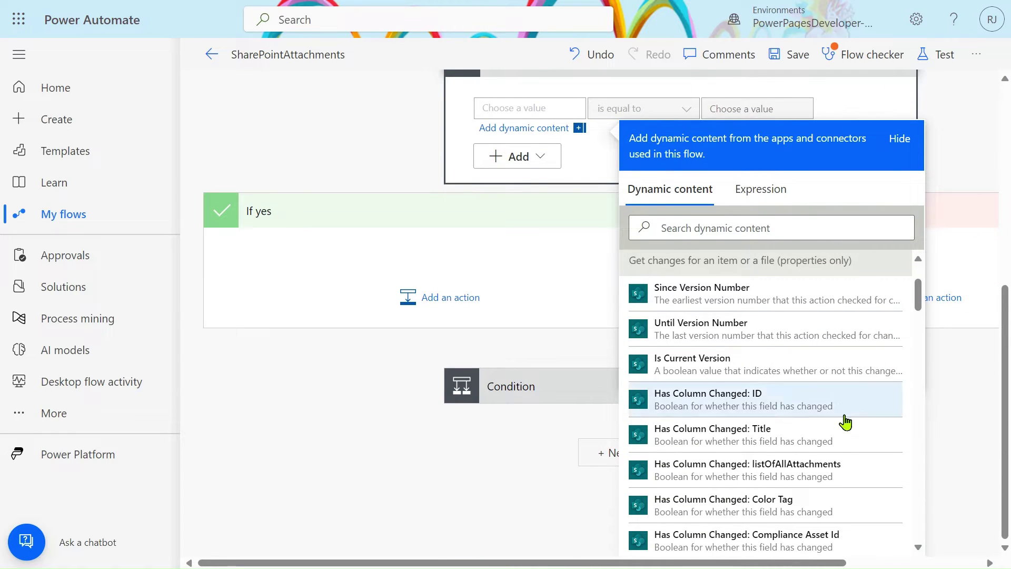
{"action": "left_click", "coordinate": [773, 471]}
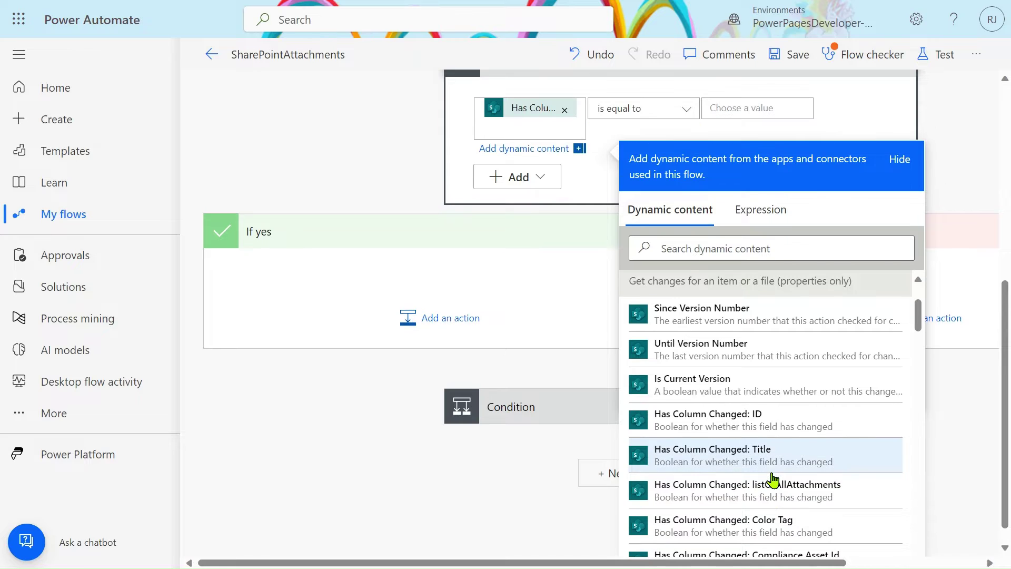
{"action": "left_click", "coordinate": [752, 106]}
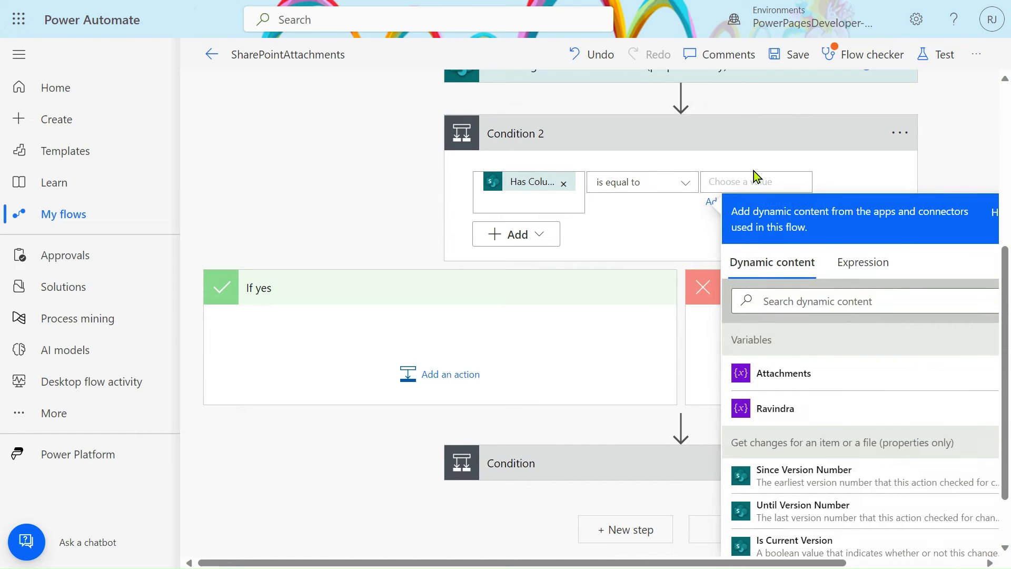
{"action": "left_click", "coordinate": [864, 261]}
{"action": "type", "text": "fal"}
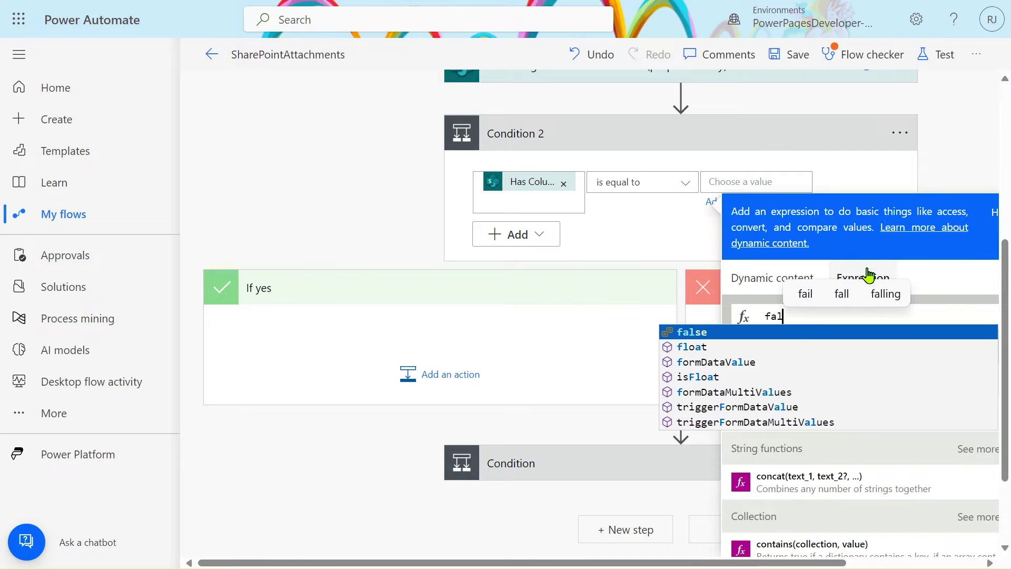
{"action": "left_click", "coordinate": [797, 332]}
{"action": "left_click", "coordinate": [777, 358]}
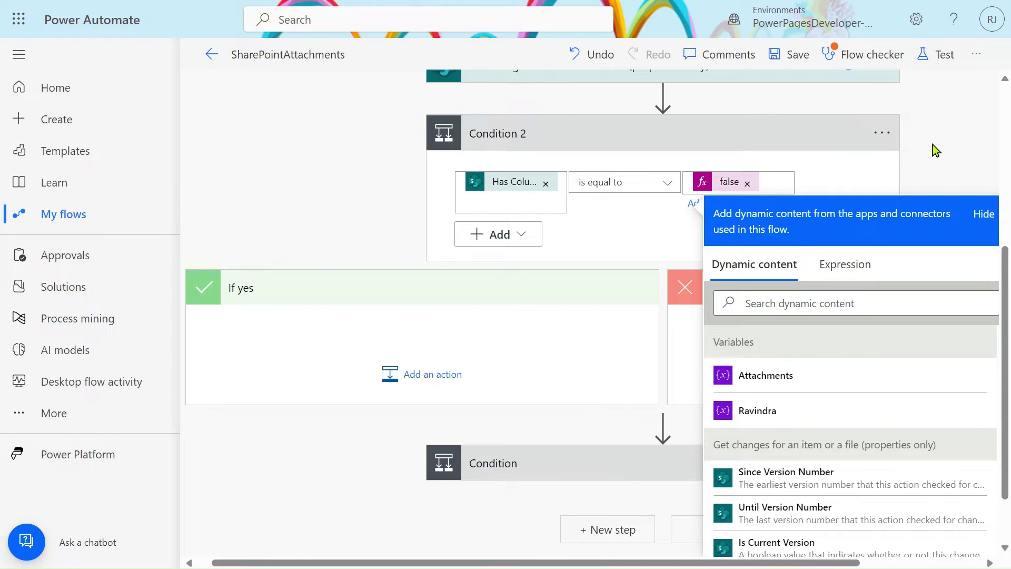
{"action": "left_click", "coordinate": [652, 232]}
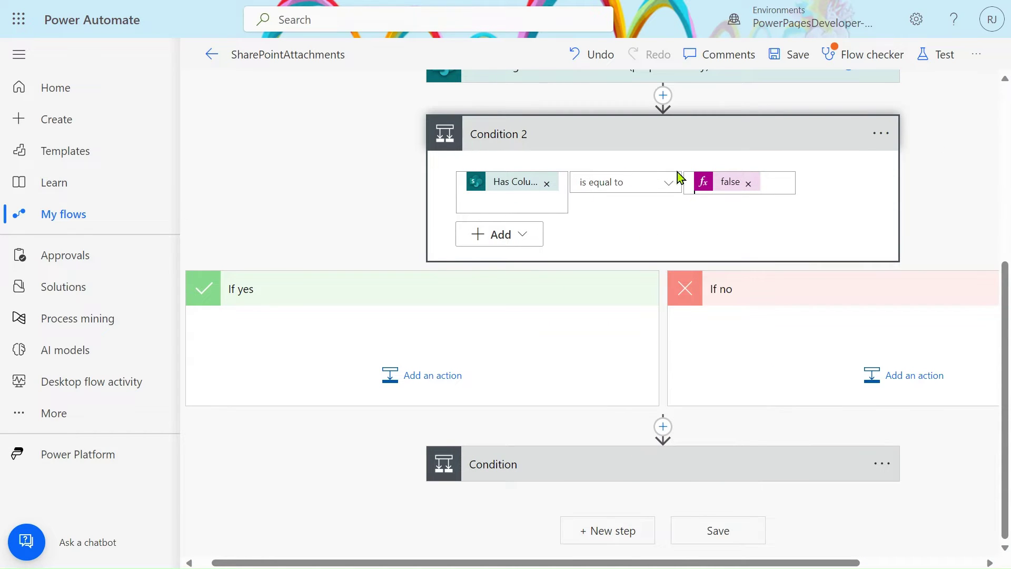
Step: Keep 'is equal to' as the operator and expand the original Condition to compare
{"action": "left_click", "coordinate": [641, 186]}
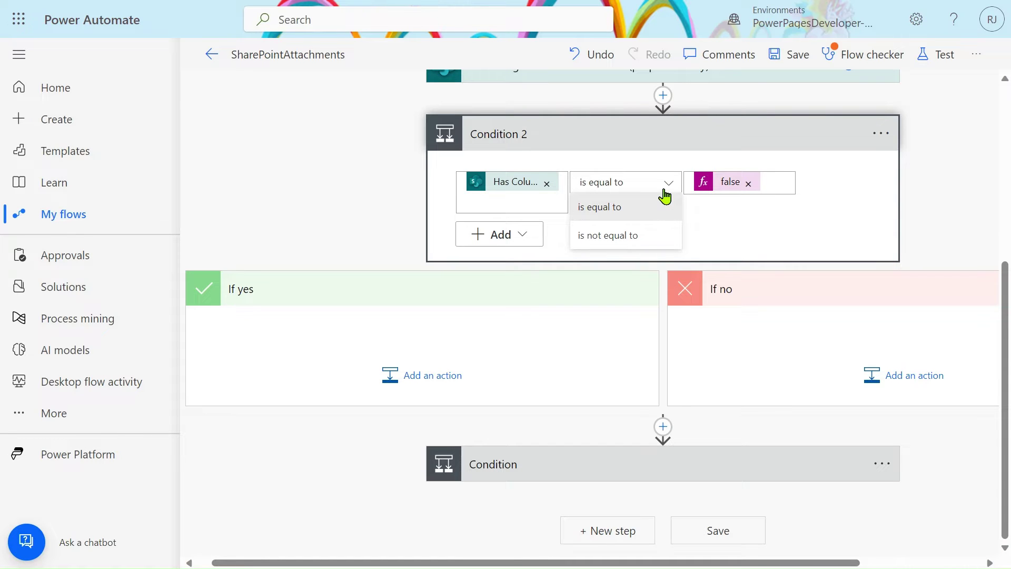
{"action": "left_click", "coordinate": [665, 189]}
{"action": "left_click", "coordinate": [664, 190]}
{"action": "left_click", "coordinate": [665, 191]}
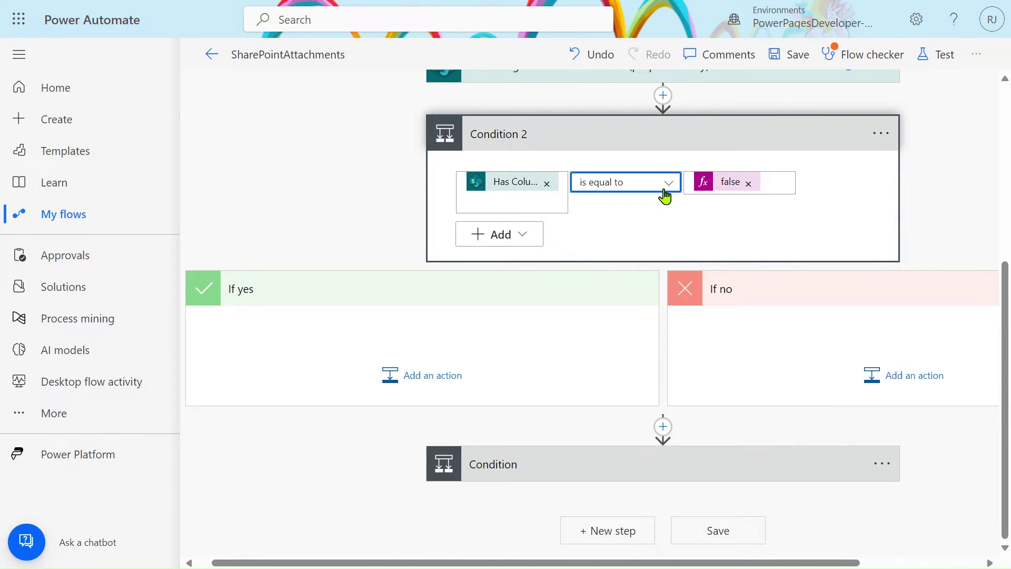
{"action": "left_click", "coordinate": [597, 489]}
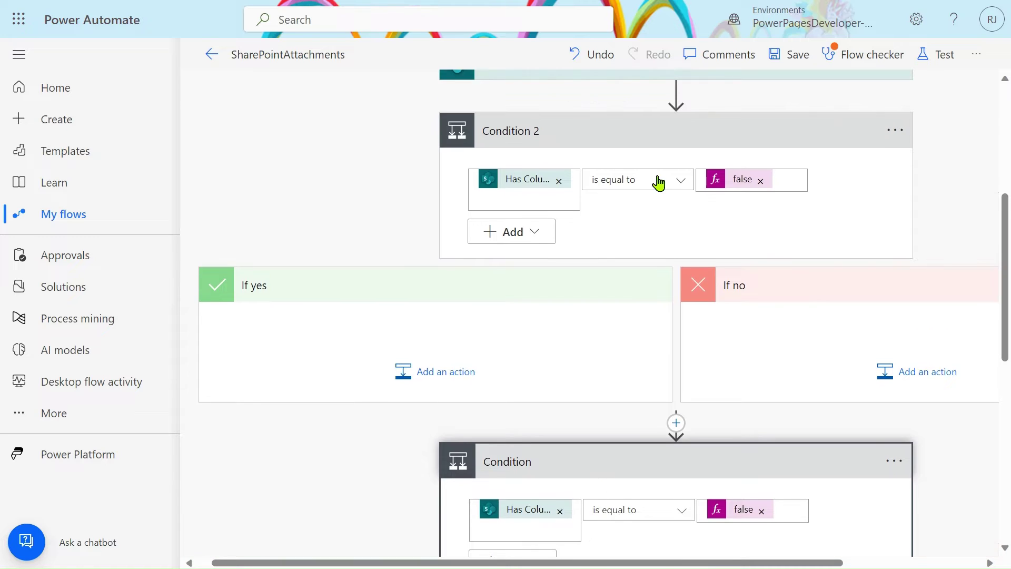
{"action": "scroll", "coordinate": [658, 190], "scroll_direction": "up", "scroll_amount": 1}
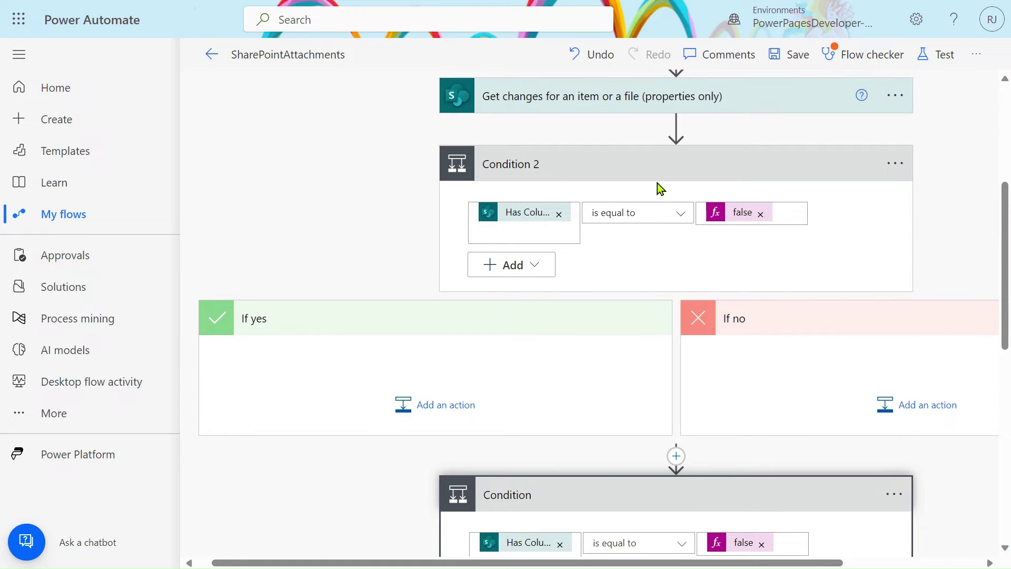
Step: Delete the Condition 2 step and confirm the deletion
{"action": "right_click", "coordinate": [678, 261]}
{"action": "left_click", "coordinate": [919, 126]}
{"action": "left_click", "coordinate": [907, 158]}
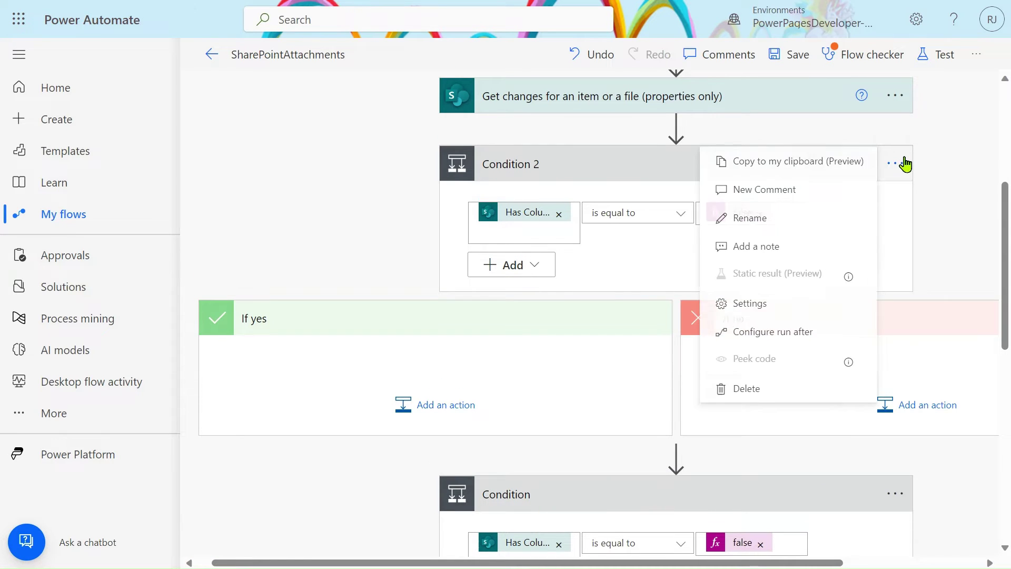
{"action": "left_click", "coordinate": [751, 400]}
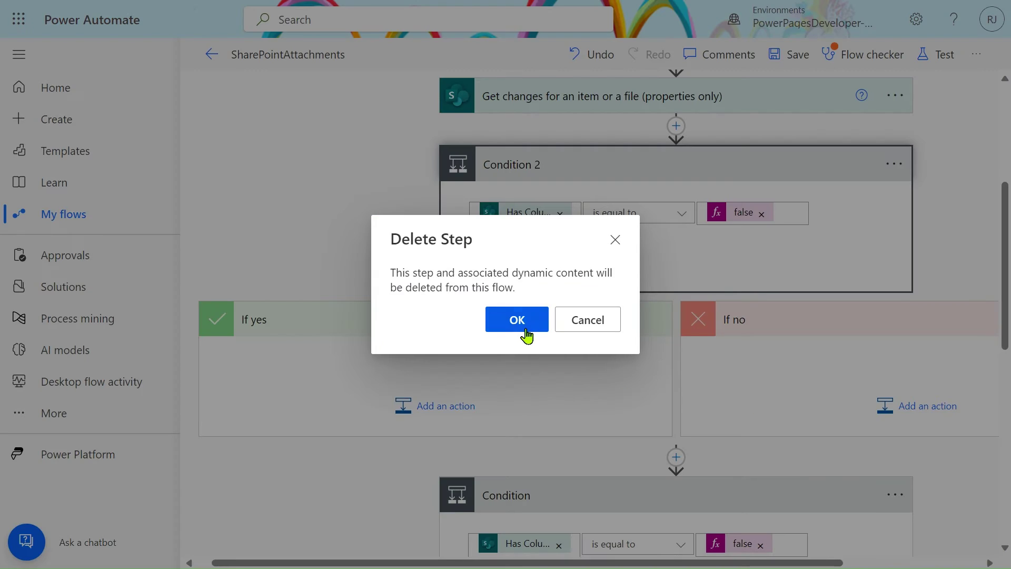
{"action": "left_click", "coordinate": [517, 320]}
Step: Check the Get attachments step, then go to the SharePoint list to see the results
{"action": "scroll", "coordinate": [524, 334], "scroll_direction": "down", "scroll_amount": 1}
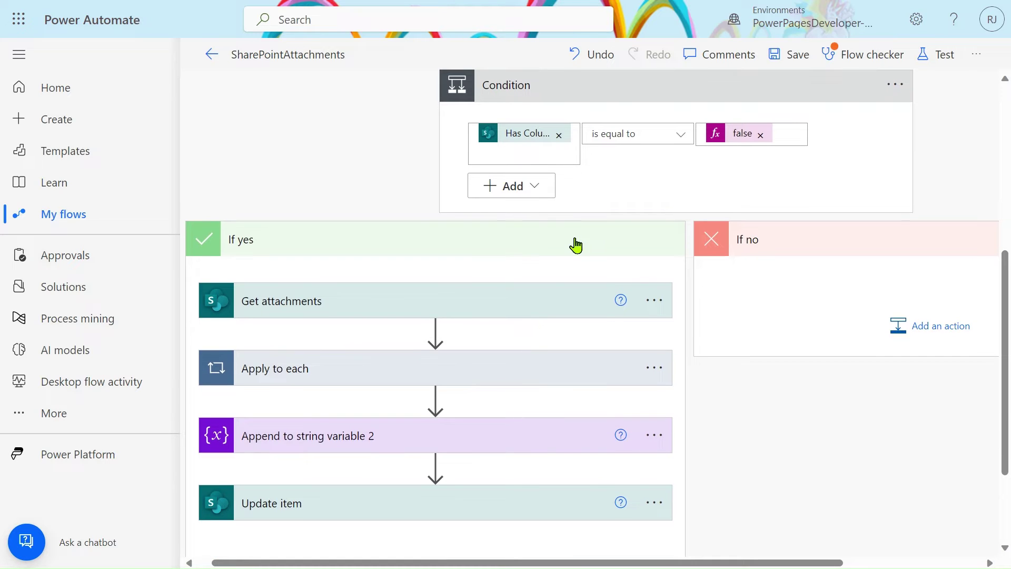
{"action": "left_click", "coordinate": [523, 304]}
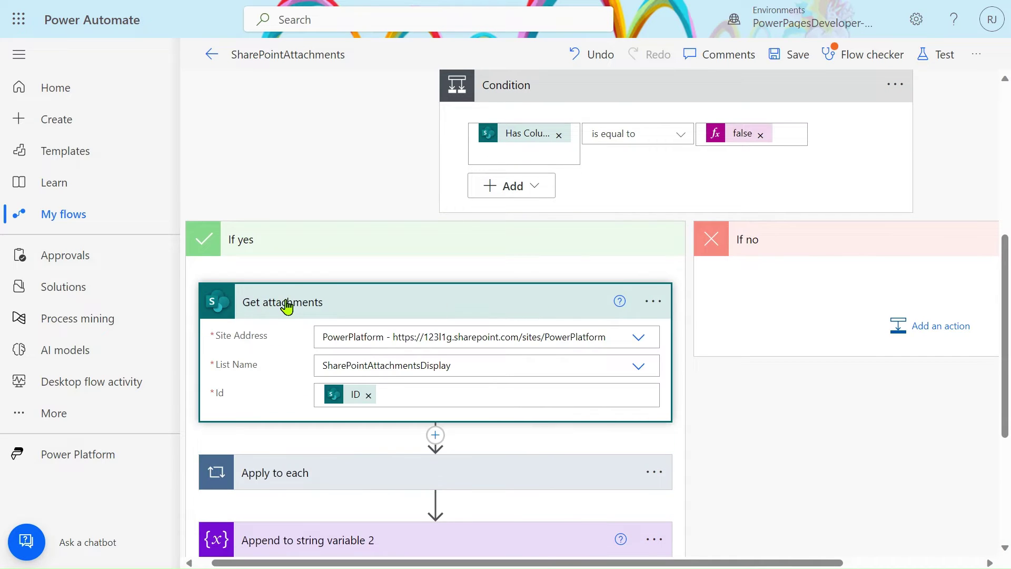
{"action": "scroll", "coordinate": [286, 305], "scroll_direction": "up", "scroll_amount": 1}
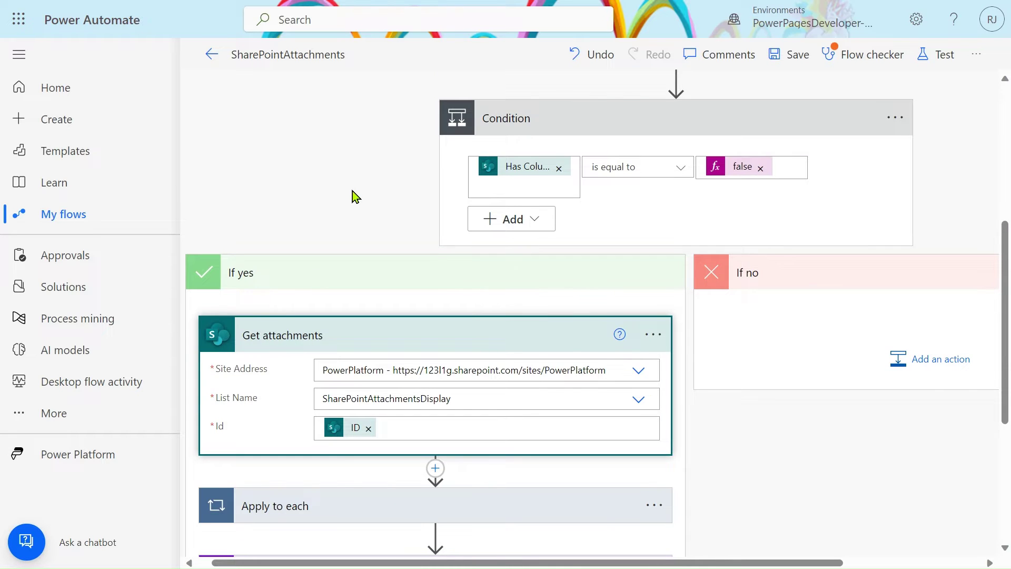
{"action": "scroll", "coordinate": [353, 192], "scroll_direction": "up", "scroll_amount": 4}
{"action": "scroll", "coordinate": [353, 191], "scroll_direction": "down", "scroll_amount": 3}
{"action": "mouse_move", "coordinate": [289, 2]}
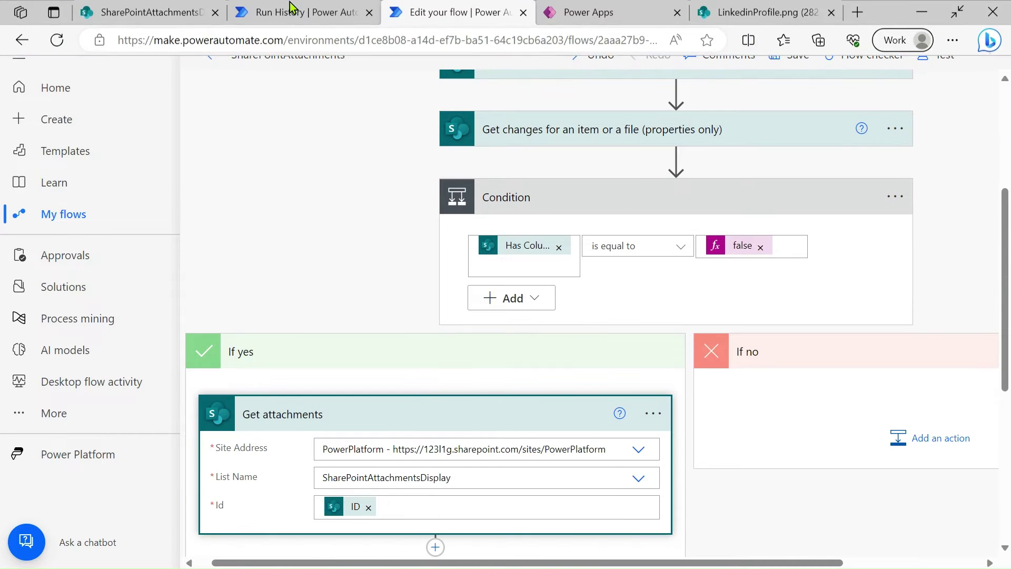
{"action": "left_click", "coordinate": [148, 12]}
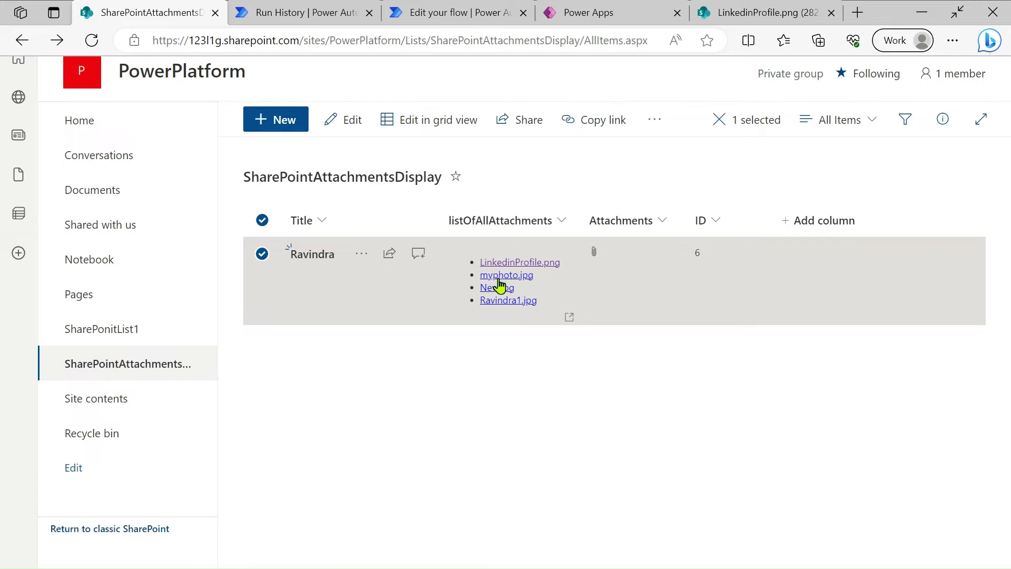
{"action": "left_click", "coordinate": [625, 221]}
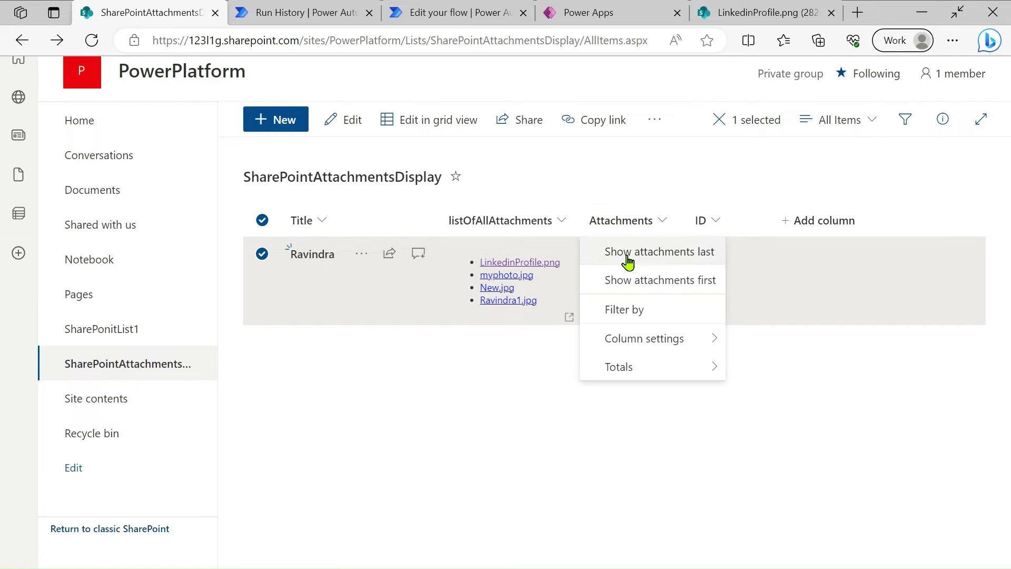
{"action": "left_click", "coordinate": [352, 120]}
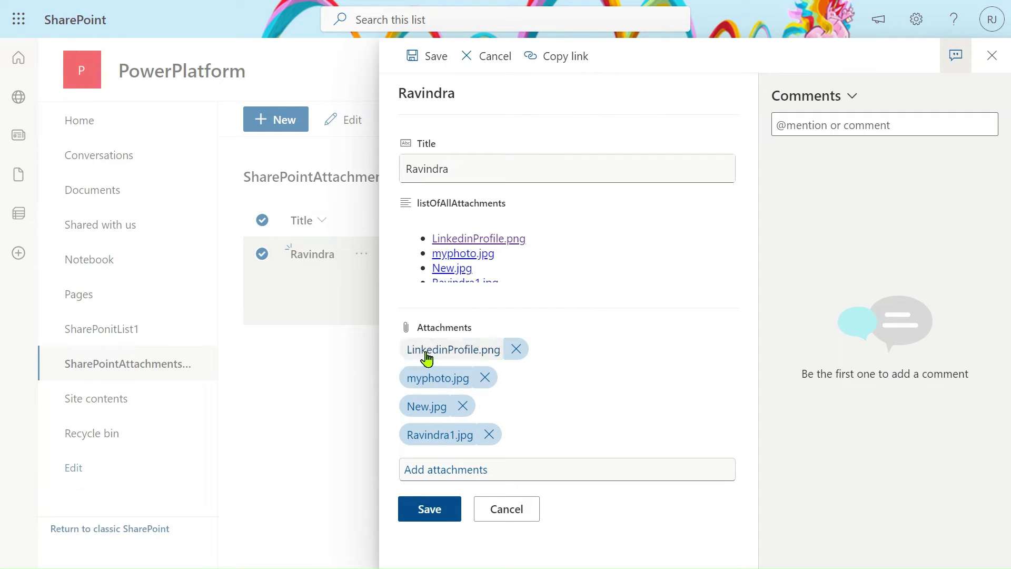
{"action": "left_click", "coordinate": [259, 9]}
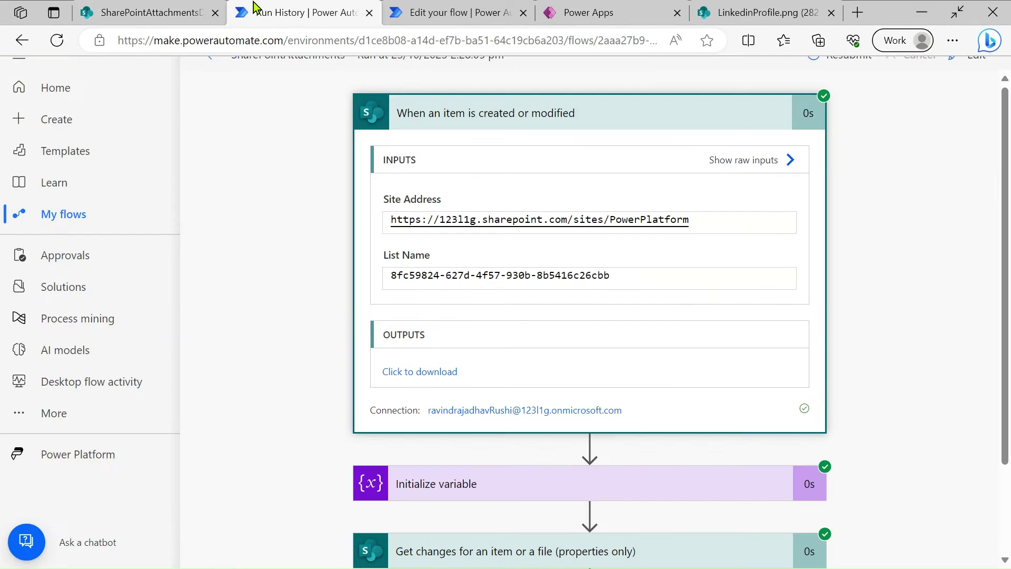
{"action": "left_click", "coordinate": [443, 8]}
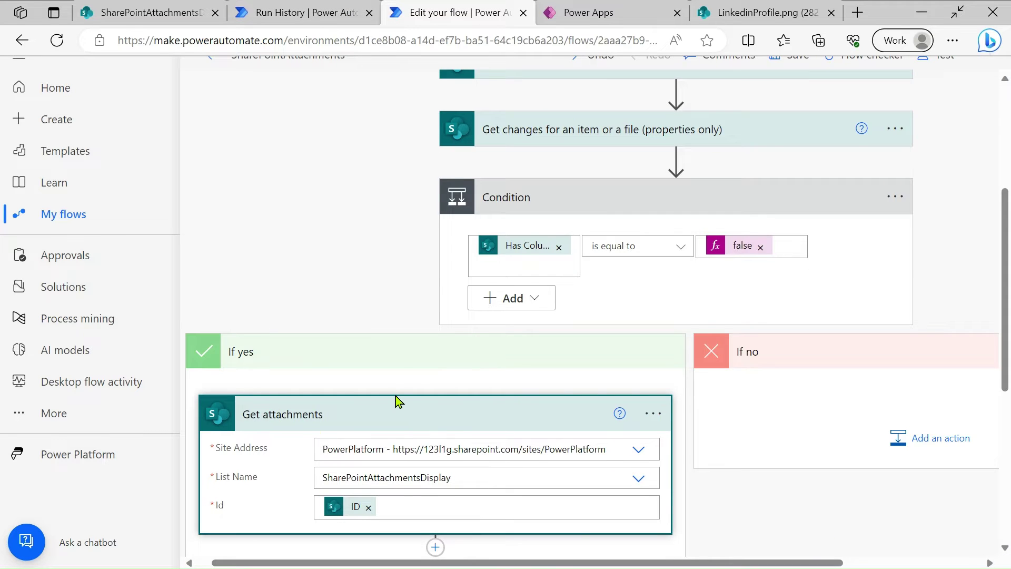
{"action": "scroll", "coordinate": [358, 428], "scroll_direction": "down", "scroll_amount": 1}
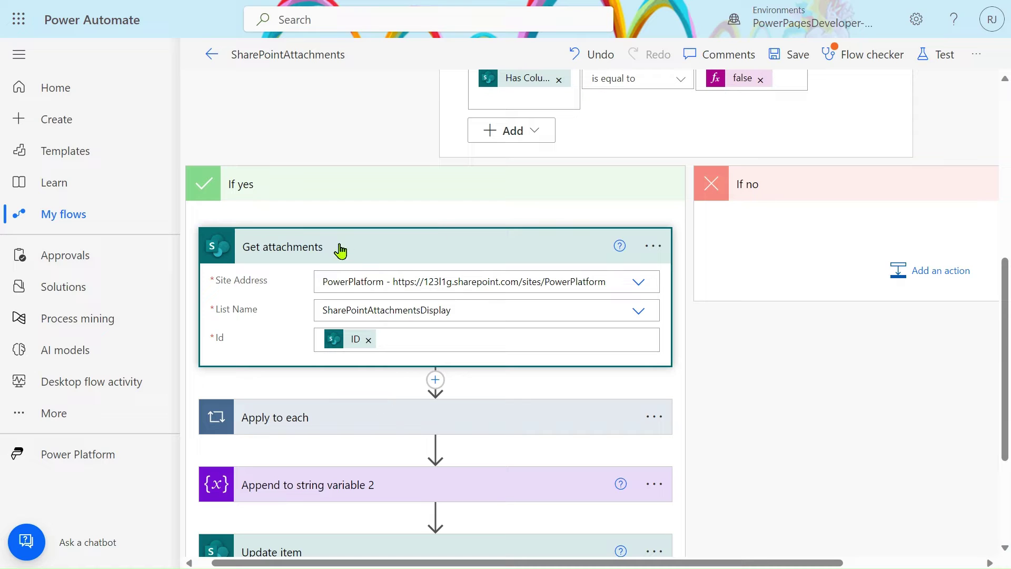
{"action": "left_click", "coordinate": [442, 417]}
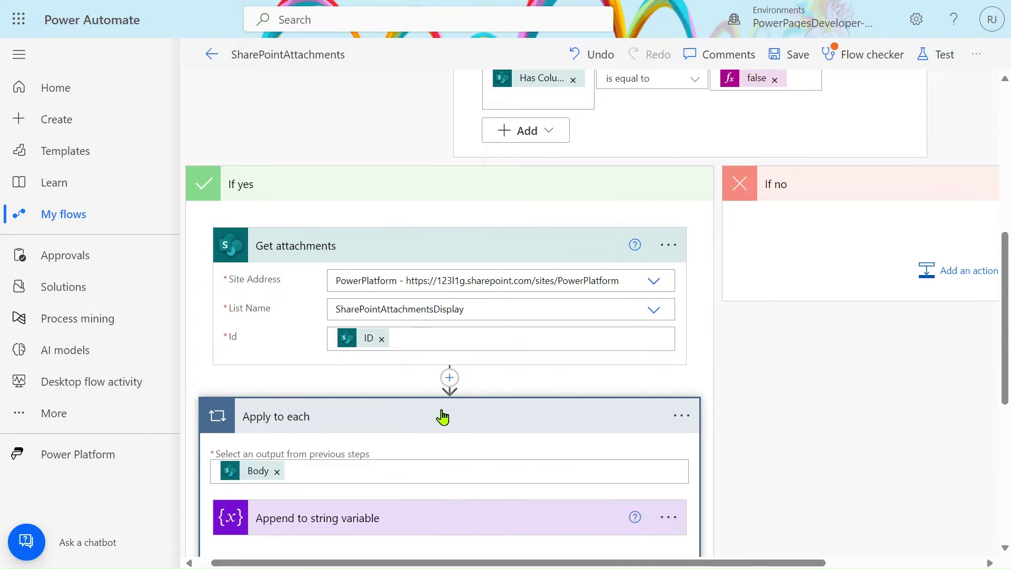
{"action": "scroll", "coordinate": [442, 416], "scroll_direction": "down", "scroll_amount": 3}
{"action": "left_click", "coordinate": [454, 382]}
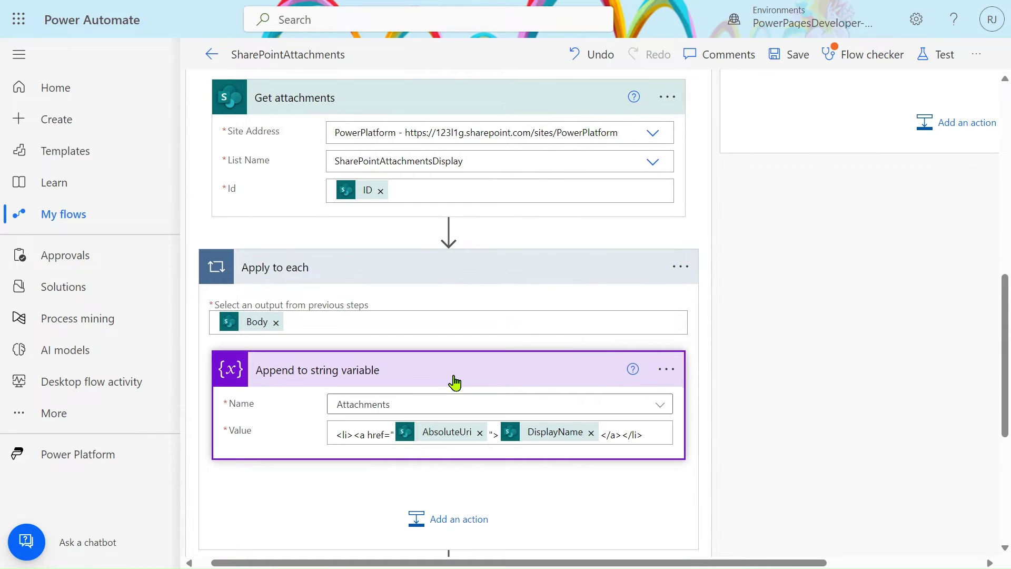
{"action": "left_click", "coordinate": [237, 326]}
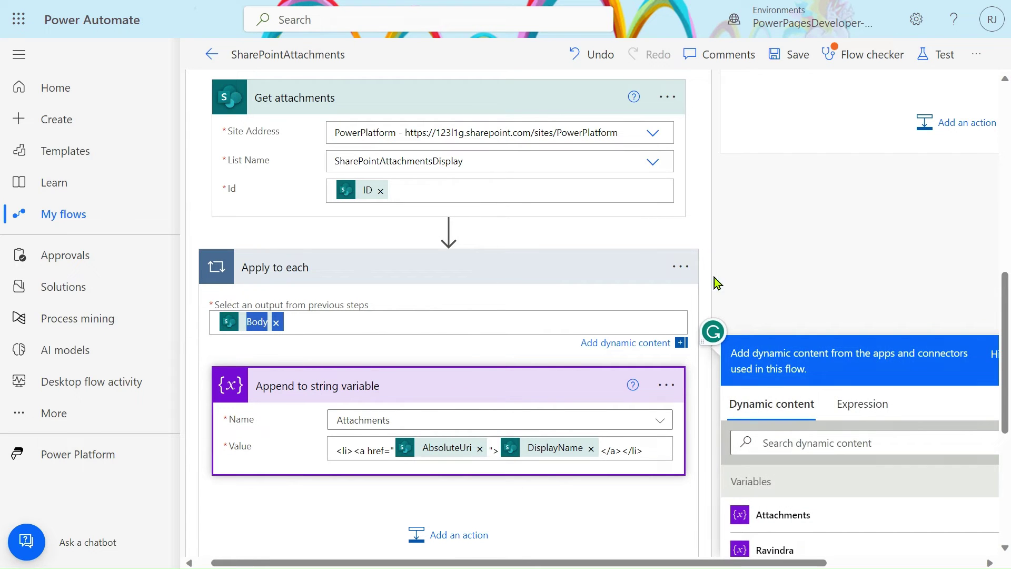
{"action": "scroll", "coordinate": [796, 281], "scroll_direction": "down", "scroll_amount": 1}
{"action": "scroll", "coordinate": [806, 471], "scroll_direction": "down", "scroll_amount": 3}
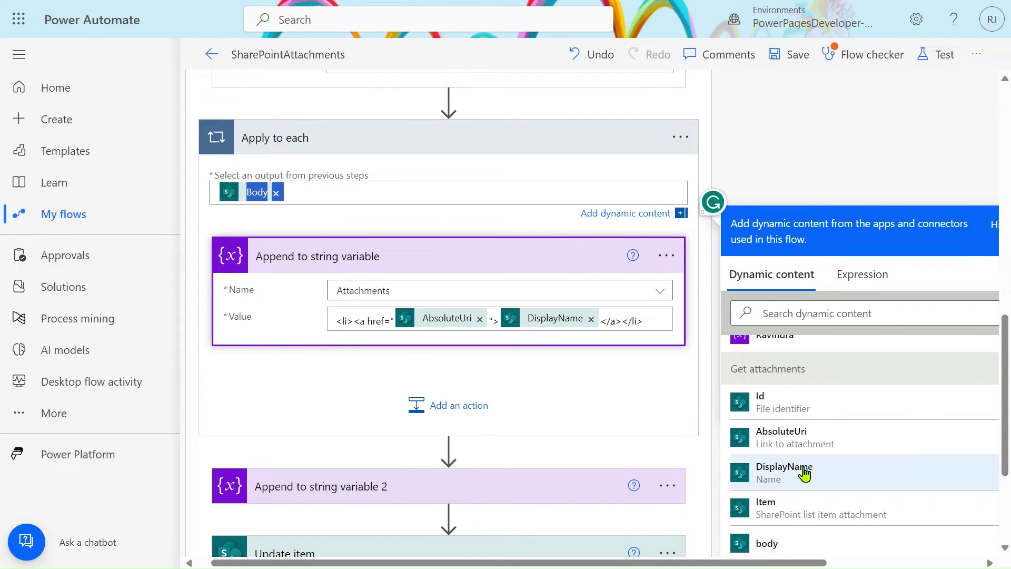
{"action": "scroll", "coordinate": [803, 473], "scroll_direction": "up", "scroll_amount": 1}
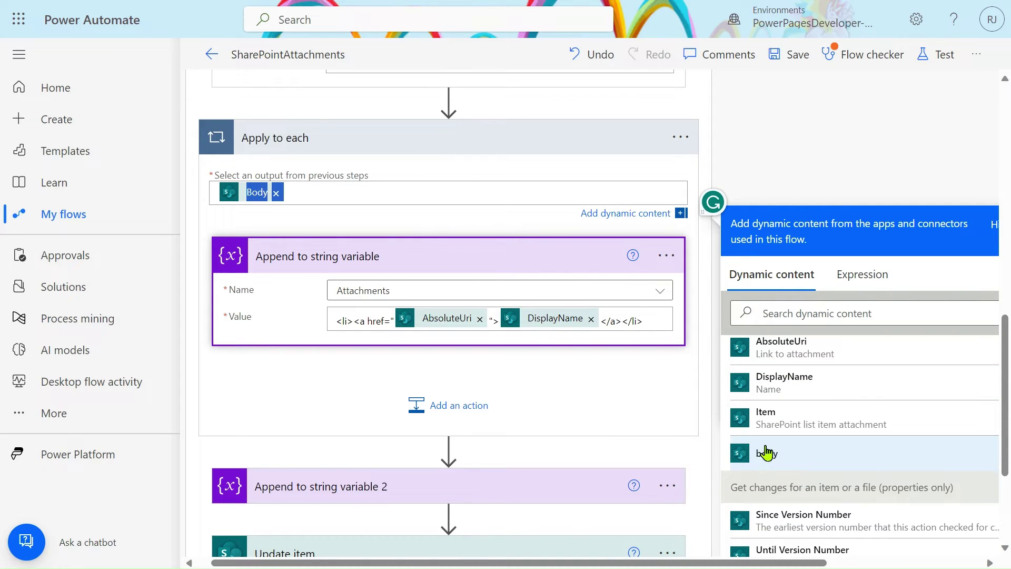
{"action": "scroll", "coordinate": [768, 453], "scroll_direction": "up", "scroll_amount": 3}
{"action": "scroll", "coordinate": [768, 453], "scroll_direction": "down", "scroll_amount": 1}
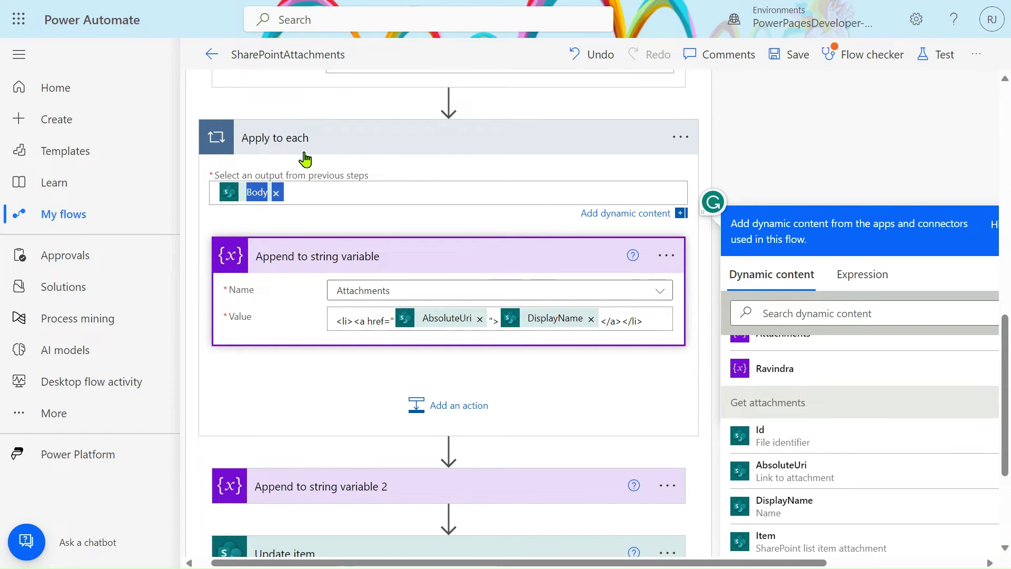
{"action": "scroll", "coordinate": [255, 204], "scroll_direction": "up", "scroll_amount": 1}
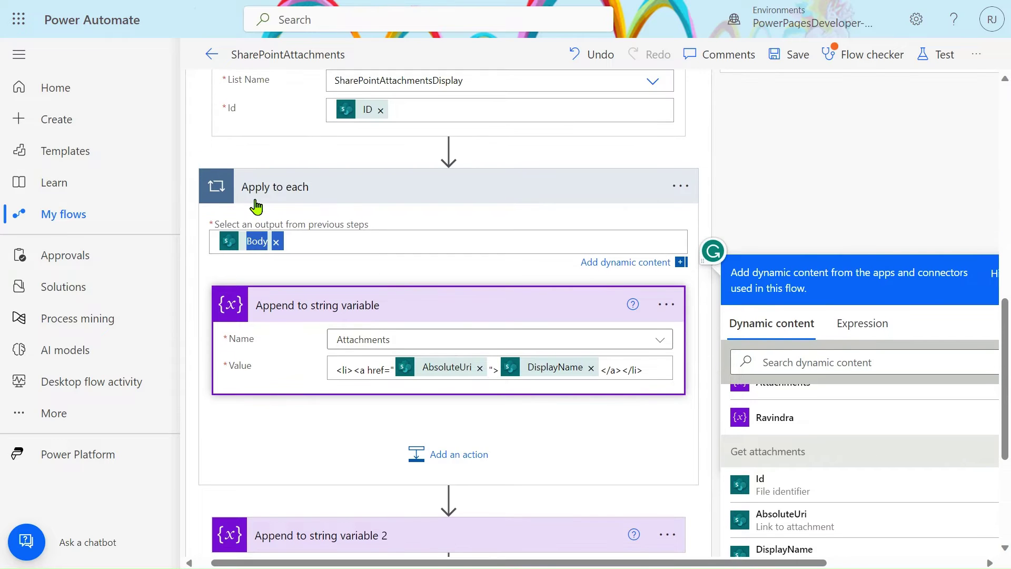
{"action": "scroll", "coordinate": [255, 205], "scroll_direction": "up", "scroll_amount": 2}
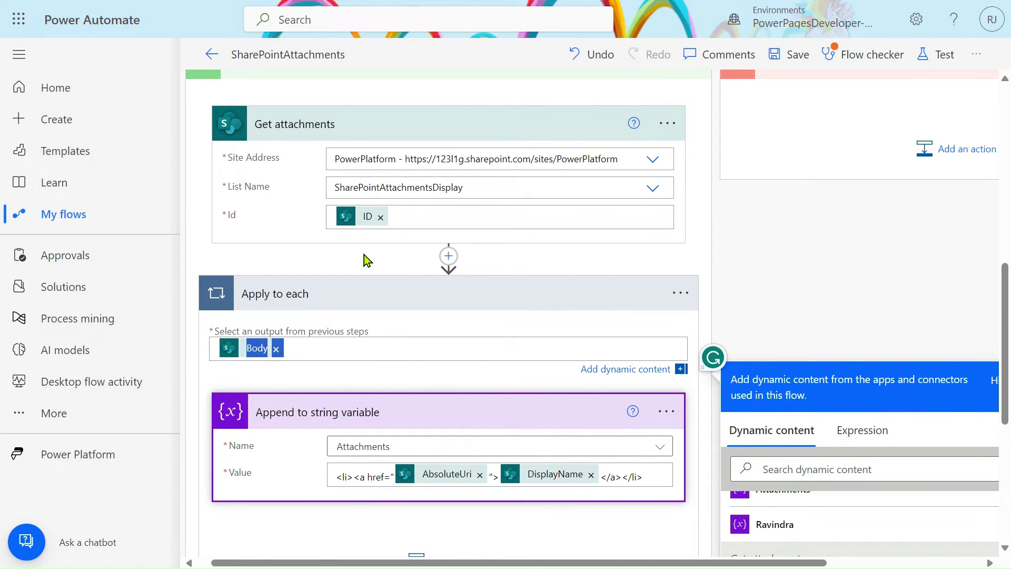
{"action": "scroll", "coordinate": [363, 254], "scroll_direction": "down", "scroll_amount": 2}
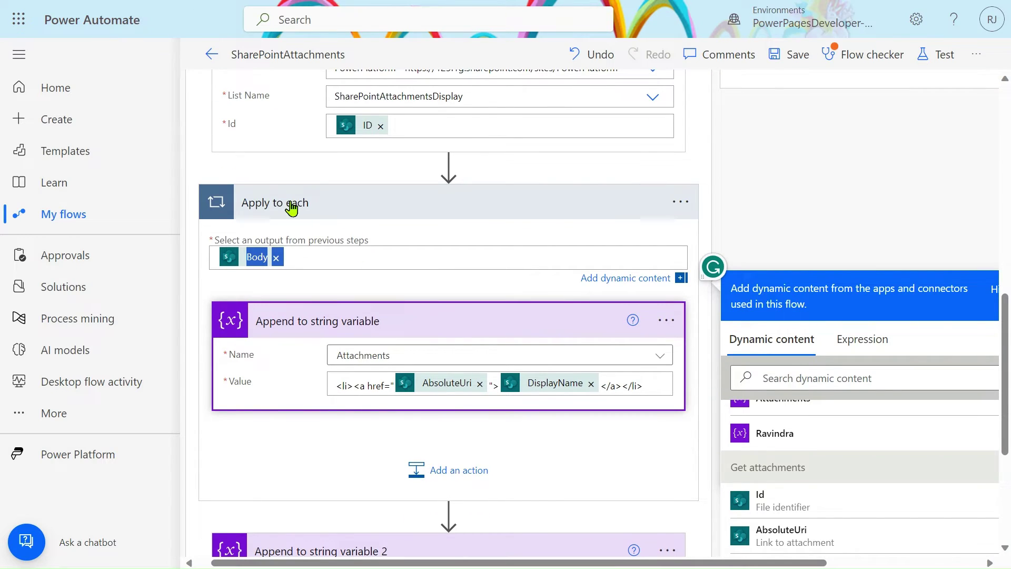
{"action": "scroll", "coordinate": [290, 206], "scroll_direction": "down", "scroll_amount": 1}
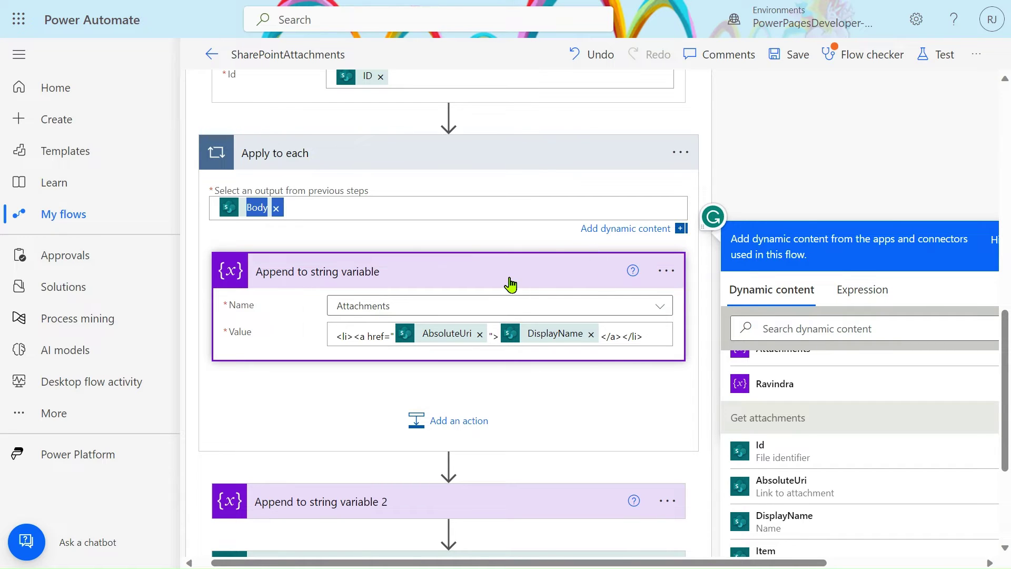
{"action": "scroll", "coordinate": [376, 271], "scroll_direction": "up", "scroll_amount": 10}
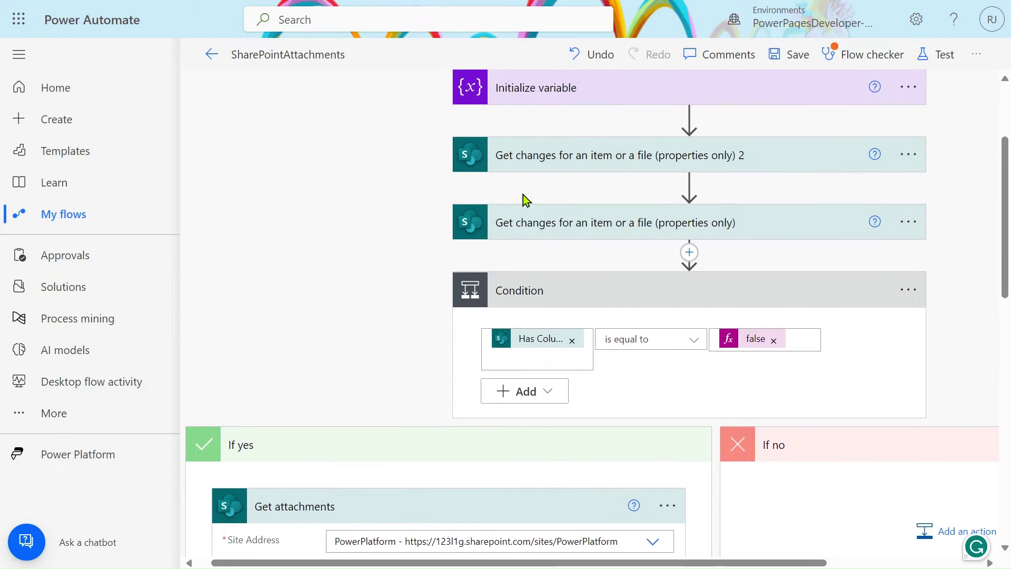
{"action": "scroll", "coordinate": [532, 184], "scroll_direction": "up", "scroll_amount": 1}
Step: Expand the Initialize variable step, scroll through the loop, then return to the Run History tab
{"action": "left_click", "coordinate": [557, 140]}
{"action": "scroll", "coordinate": [559, 140], "scroll_direction": "down", "scroll_amount": 11}
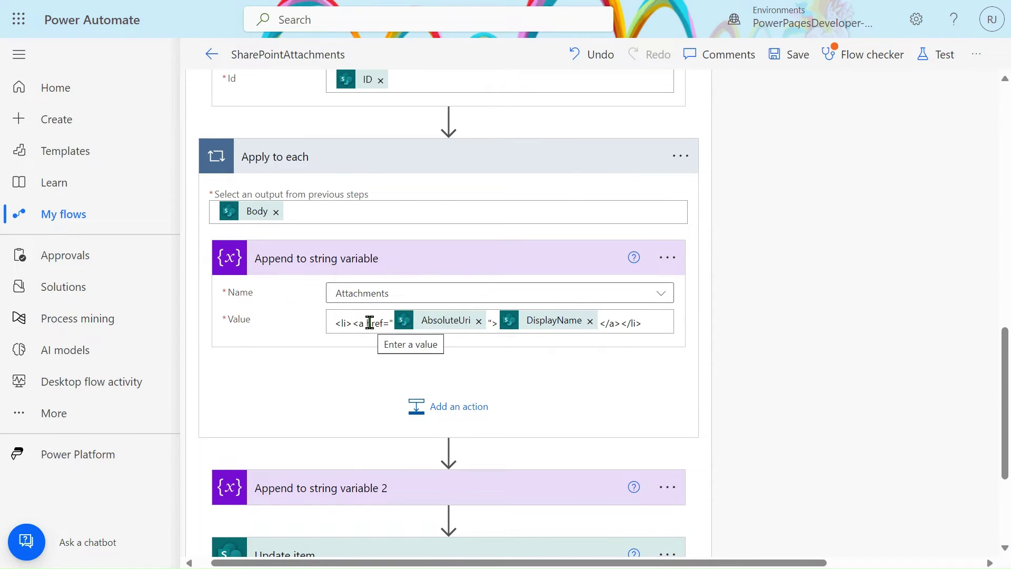
{"action": "scroll", "coordinate": [370, 323], "scroll_direction": "down", "scroll_amount": 2}
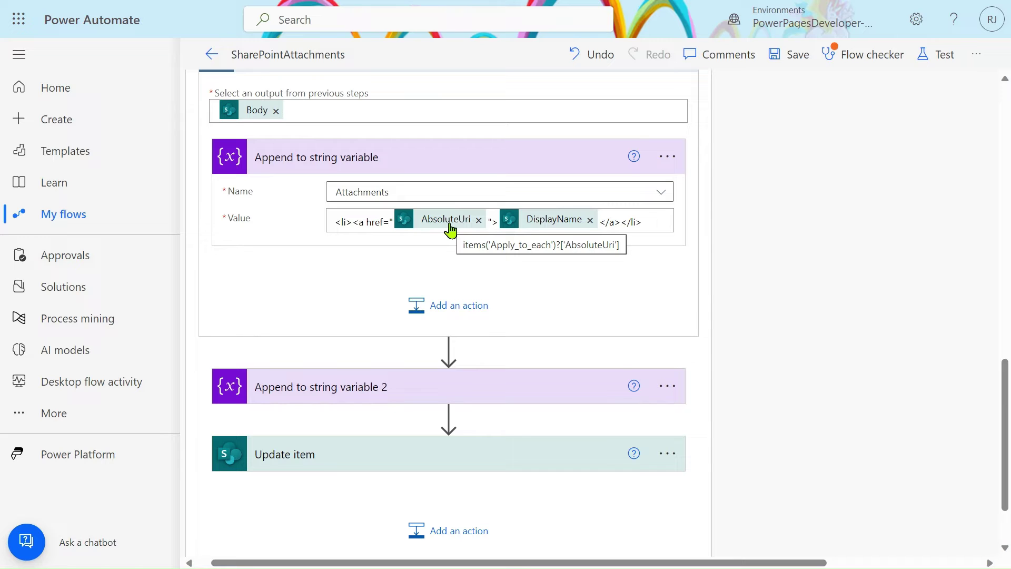
{"action": "scroll", "coordinate": [450, 227], "scroll_direction": "right", "scroll_amount": 1}
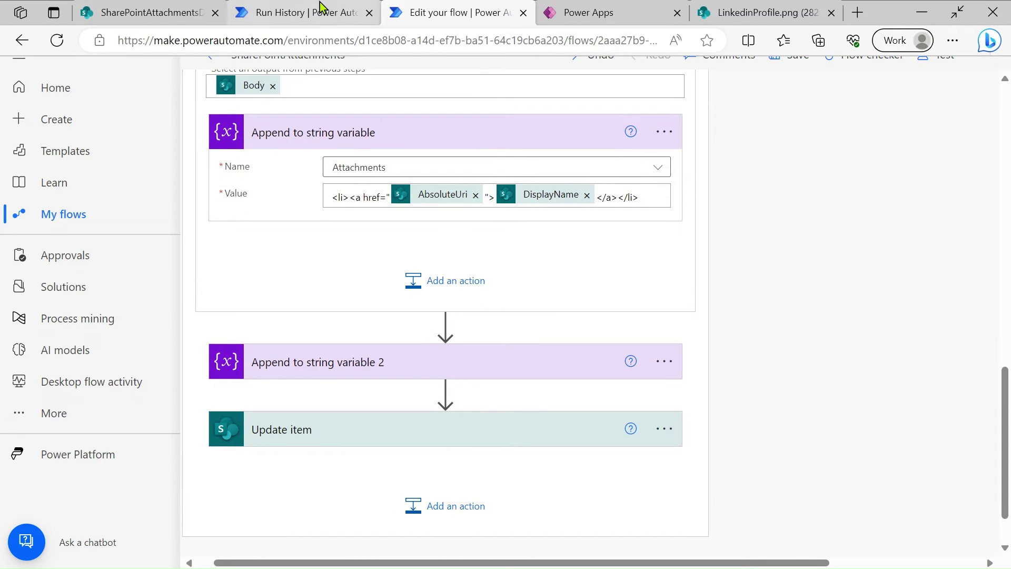
{"action": "left_click", "coordinate": [310, 11]}
Step: Expand Condition, Apply to each and the first iteration's Append to string variable in the run
{"action": "scroll", "coordinate": [510, 353], "scroll_direction": "down", "scroll_amount": 2}
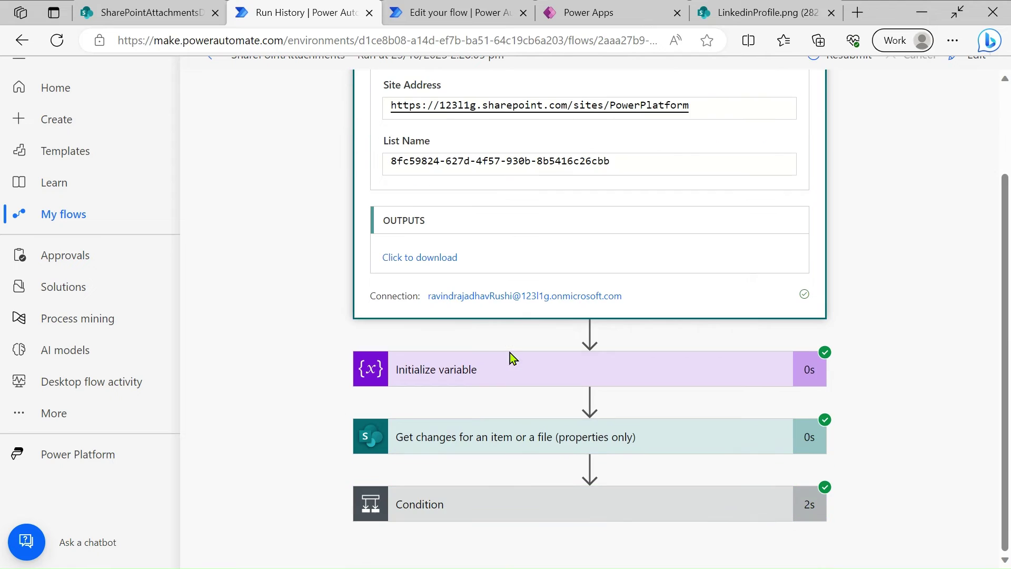
{"action": "left_click", "coordinate": [474, 518]}
{"action": "scroll", "coordinate": [438, 421], "scroll_direction": "down", "scroll_amount": 5}
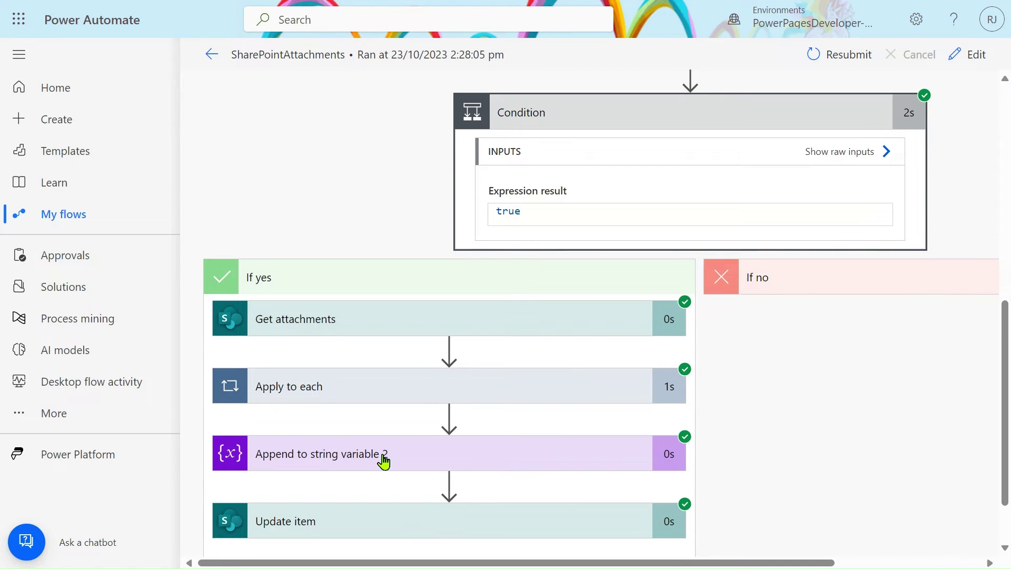
{"action": "scroll", "coordinate": [384, 460], "scroll_direction": "down", "scroll_amount": 2}
{"action": "left_click", "coordinate": [421, 400]}
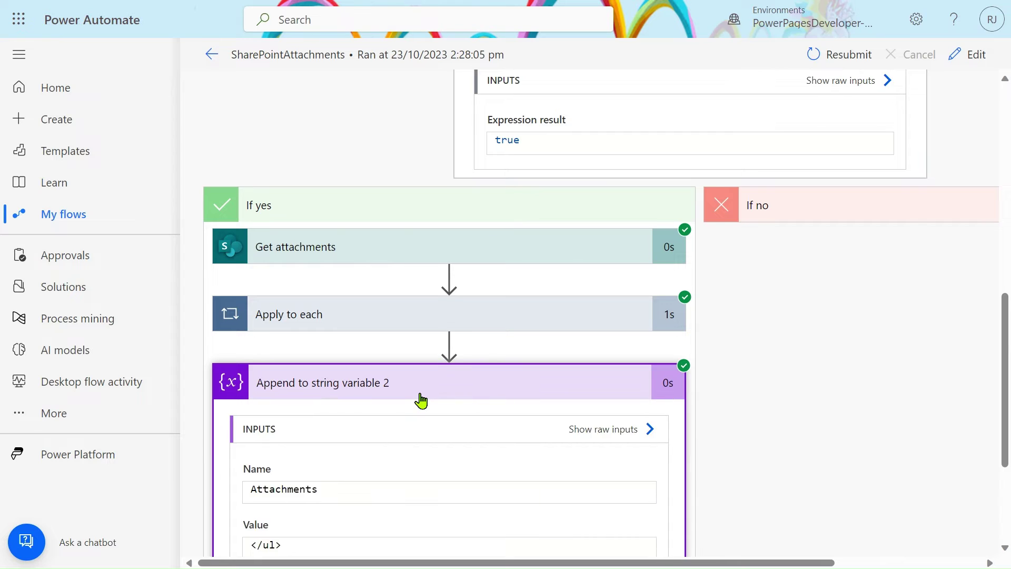
{"action": "scroll", "coordinate": [420, 399], "scroll_direction": "down", "scroll_amount": 3}
{"action": "left_click", "coordinate": [364, 126]}
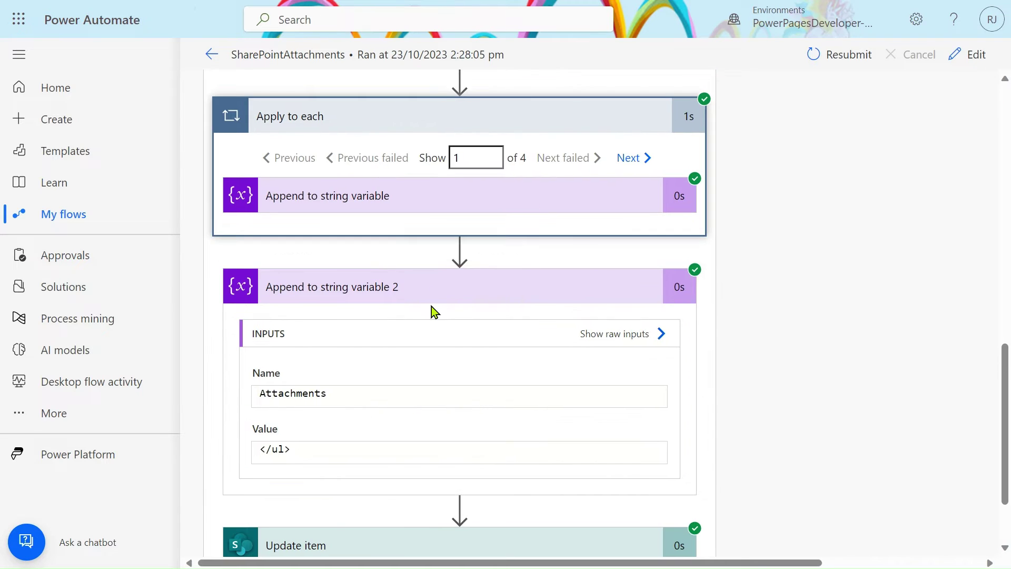
{"action": "left_click", "coordinate": [430, 210]}
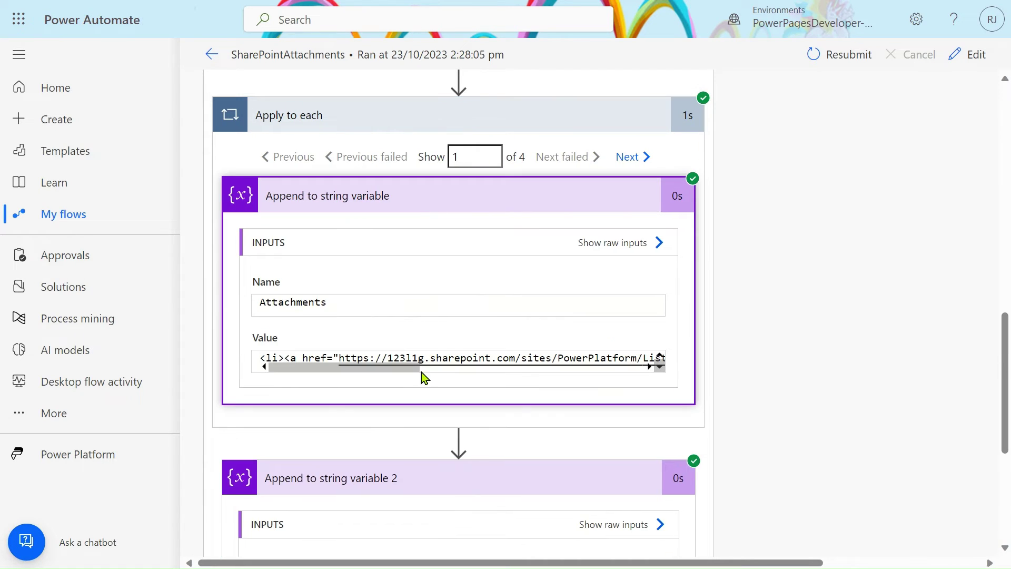
Step: Copy the appended LinkedinProfile.png link value into Notepad, inspect it, then minimize Notepad
{"action": "double_click", "coordinate": [454, 358]}
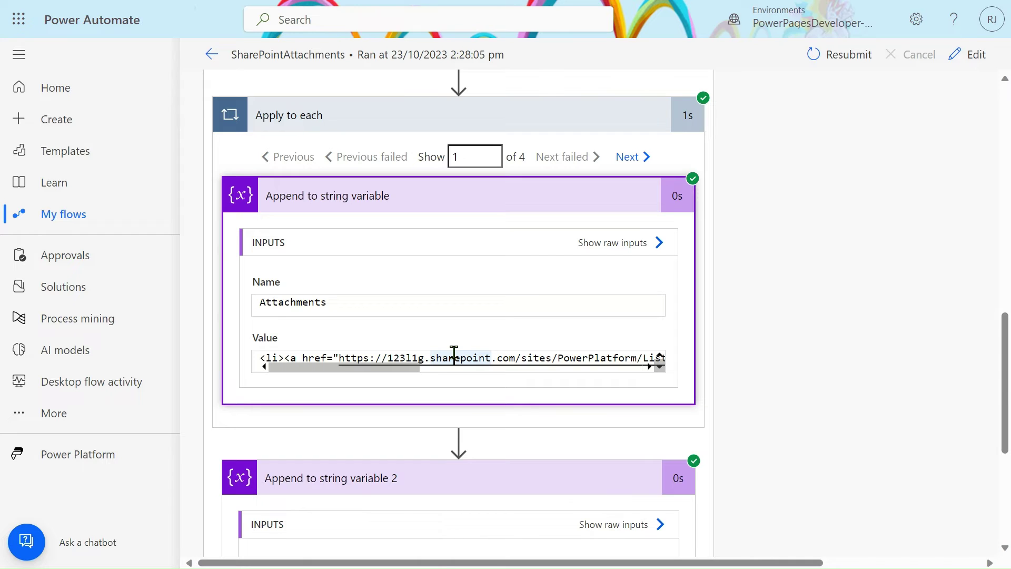
{"action": "key", "text": "ctrl+a"}
{"action": "key", "text": "ctrl+c"}
{"action": "key", "text": "alt+Tab"}
{"action": "key", "text": "ctrl+v"}
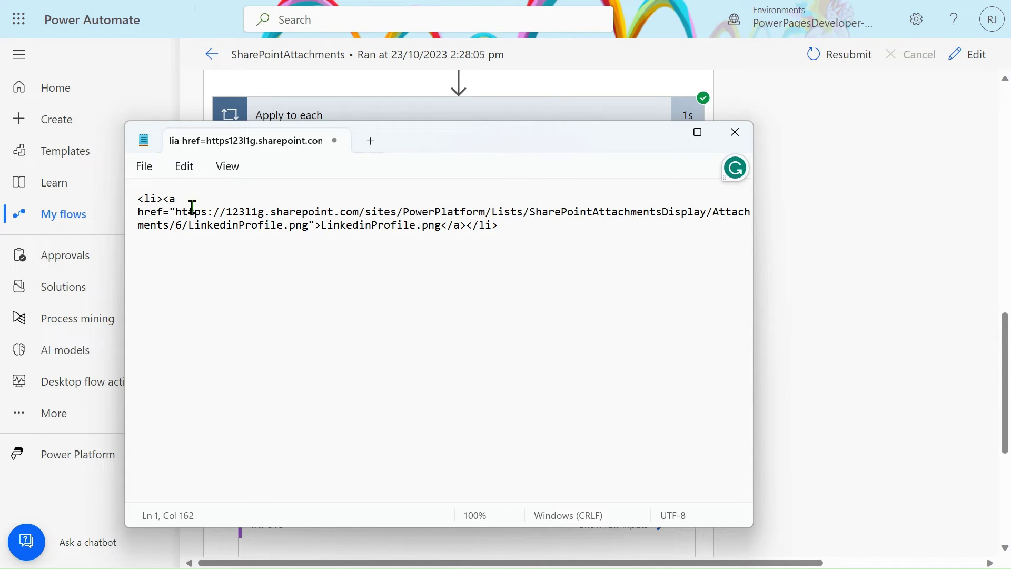
{"action": "left_click_drag", "start_coordinate": [140, 202], "coordinate": [517, 240]}
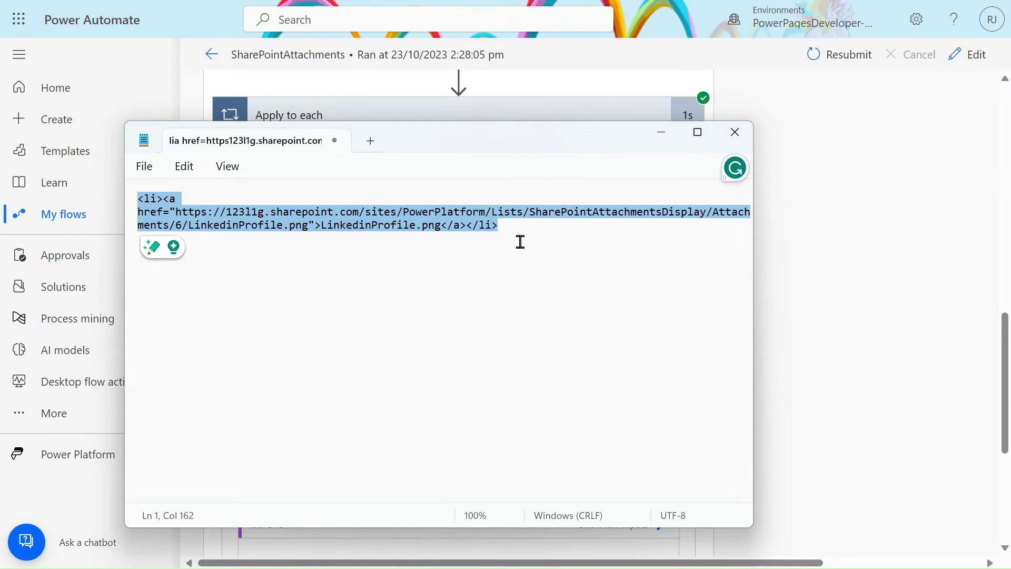
{"action": "left_click", "coordinate": [521, 242]}
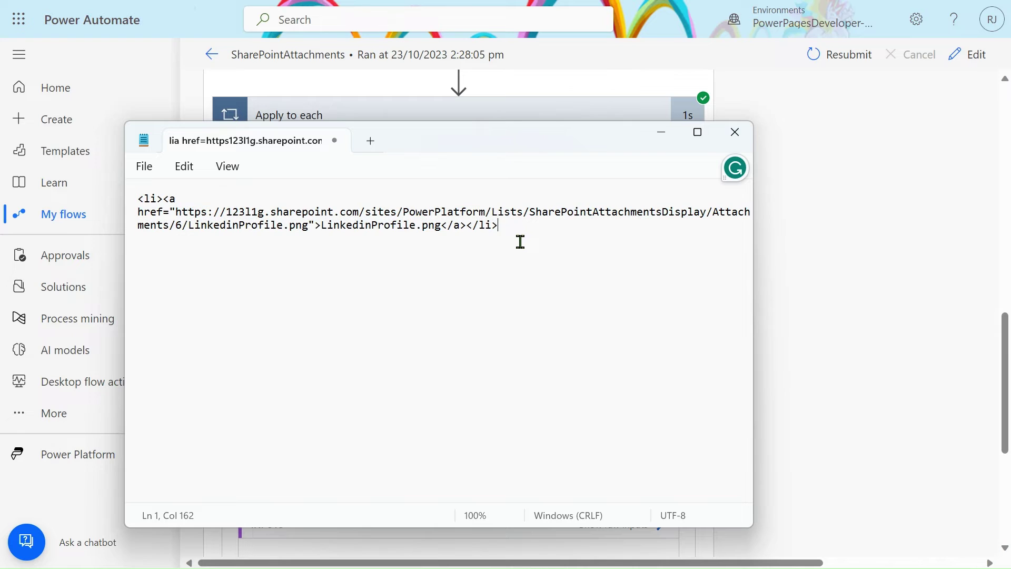
{"action": "left_click", "coordinate": [662, 132]}
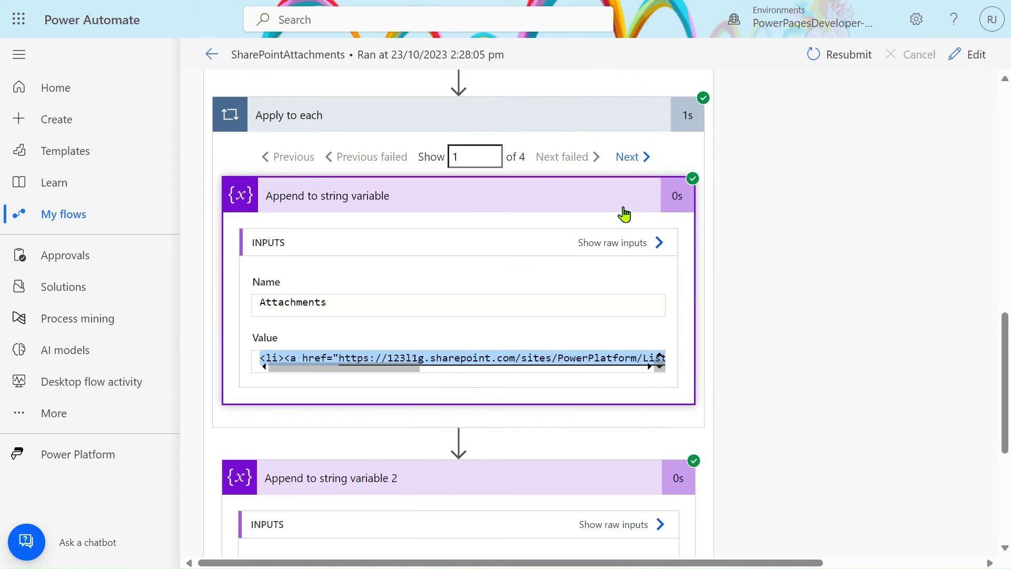
Step: Expand the run's Update item inputs for item 6, then return to the Edit your flow tab
{"action": "scroll", "coordinate": [545, 321], "scroll_direction": "down", "scroll_amount": 4}
{"action": "scroll", "coordinate": [517, 295], "scroll_direction": "down", "scroll_amount": 2}
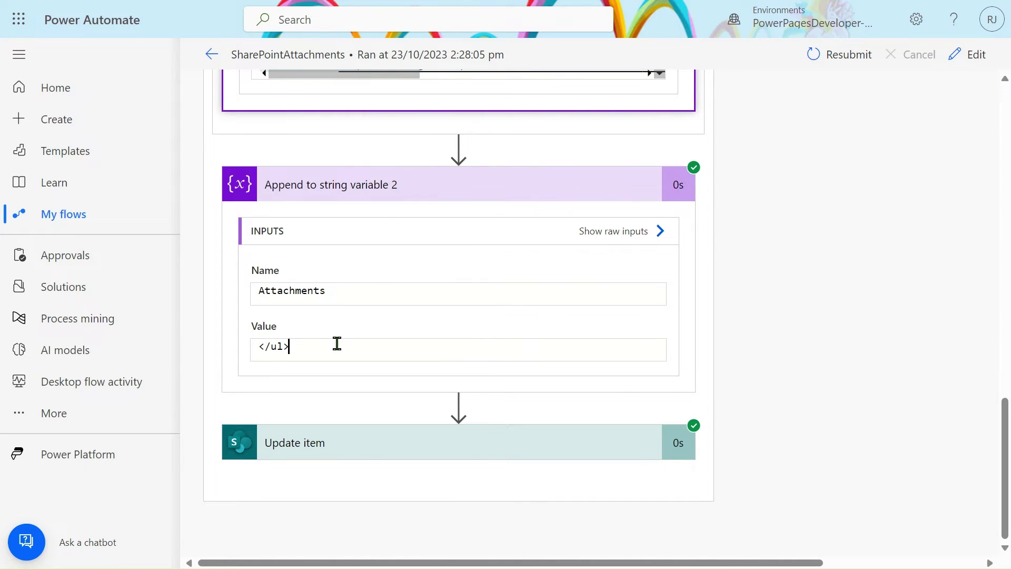
{"action": "left_click", "coordinate": [372, 457]}
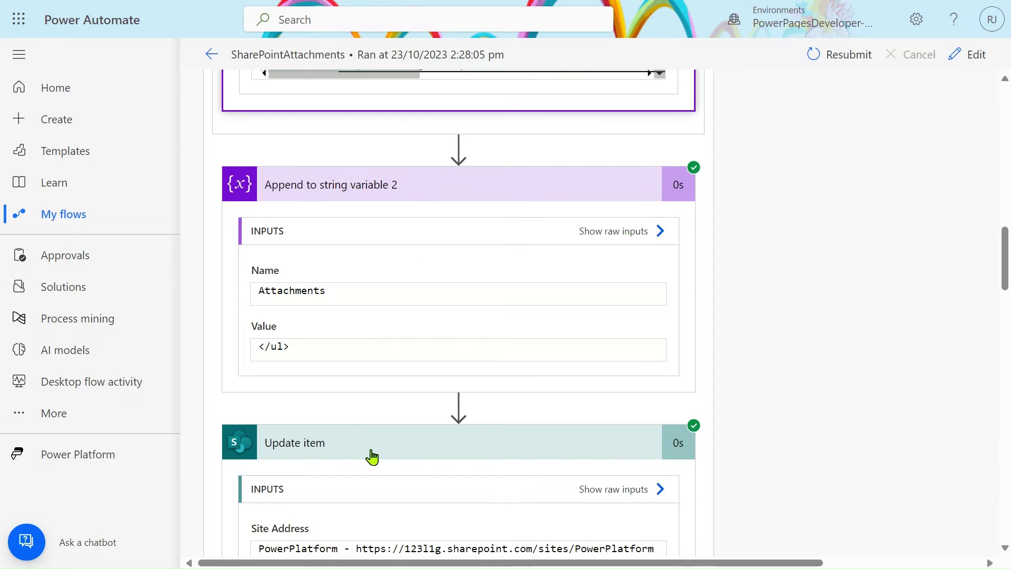
{"action": "scroll", "coordinate": [372, 456], "scroll_direction": "down", "scroll_amount": 4}
{"action": "mouse_move", "coordinate": [599, 7]}
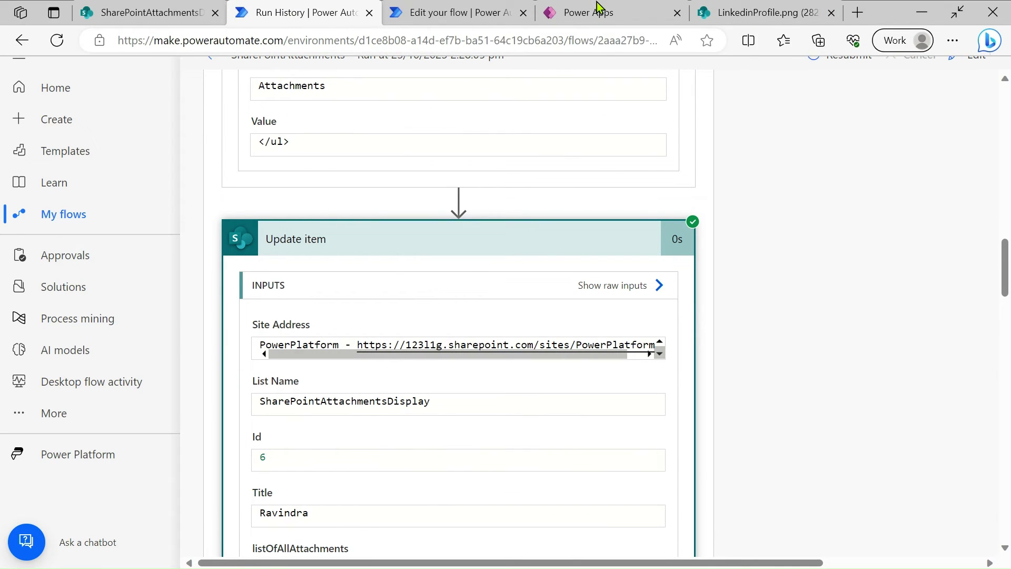
{"action": "left_click", "coordinate": [490, 12]}
Step: Expand Update item and insert the Attachments variable into its listOfAllAttachments field
{"action": "scroll", "coordinate": [445, 368], "scroll_direction": "down", "scroll_amount": 1}
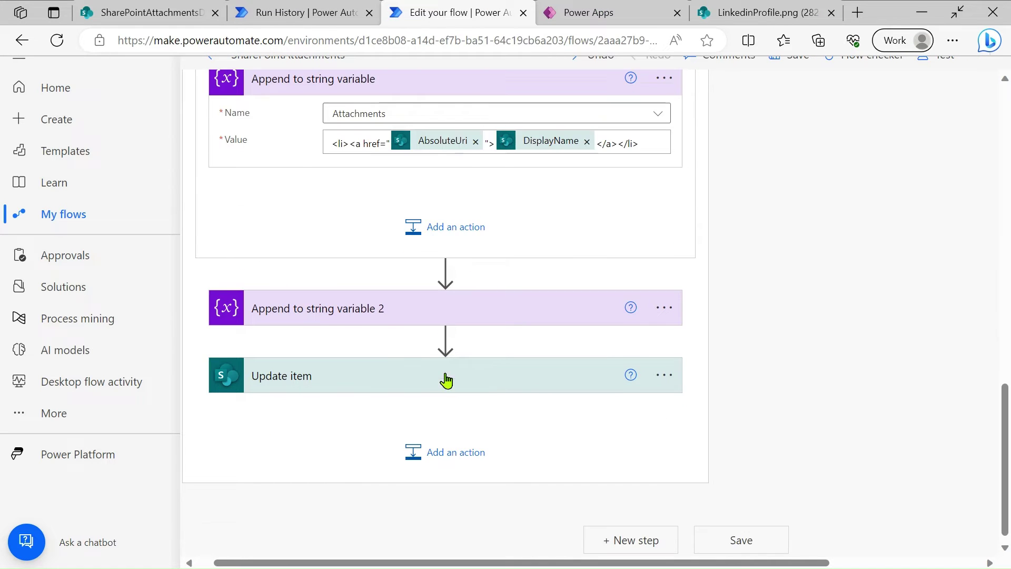
{"action": "left_click", "coordinate": [391, 323]}
{"action": "scroll", "coordinate": [387, 332], "scroll_direction": "down", "scroll_amount": 2}
{"action": "left_click", "coordinate": [380, 372]}
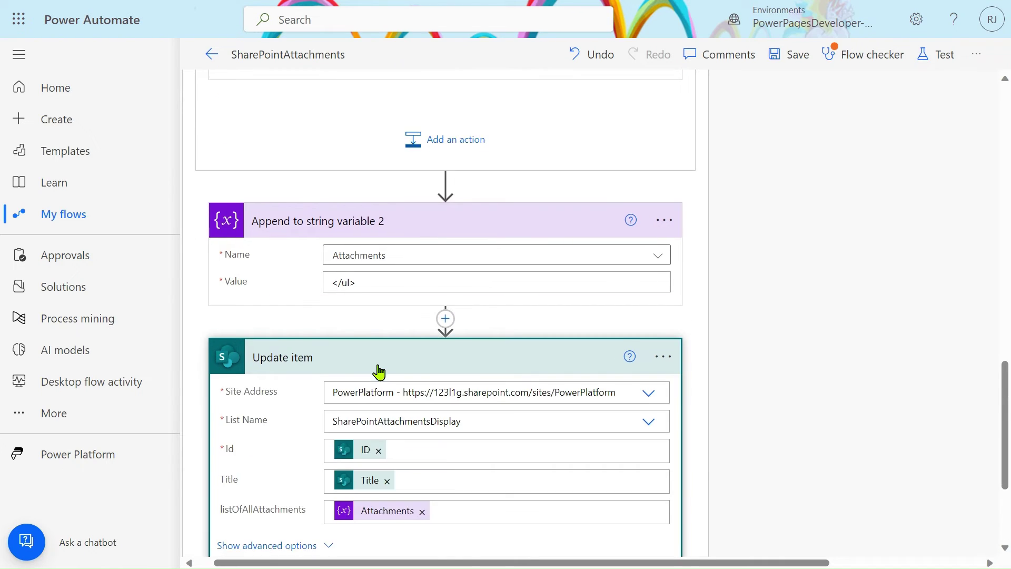
{"action": "scroll", "coordinate": [381, 371], "scroll_direction": "down", "scroll_amount": 3}
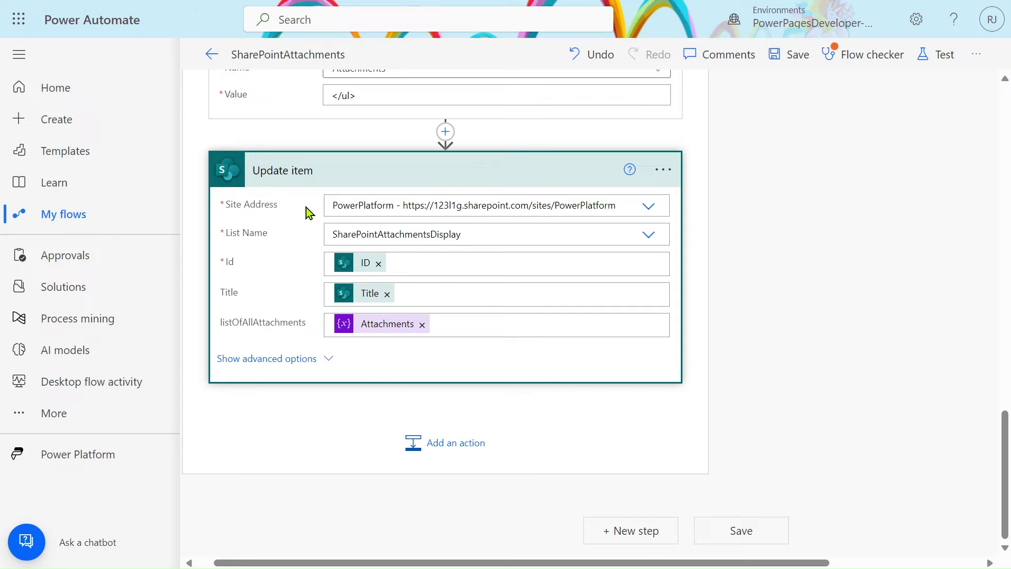
{"action": "left_click", "coordinate": [511, 300]}
{"action": "scroll", "coordinate": [843, 485], "scroll_direction": "down", "scroll_amount": 4}
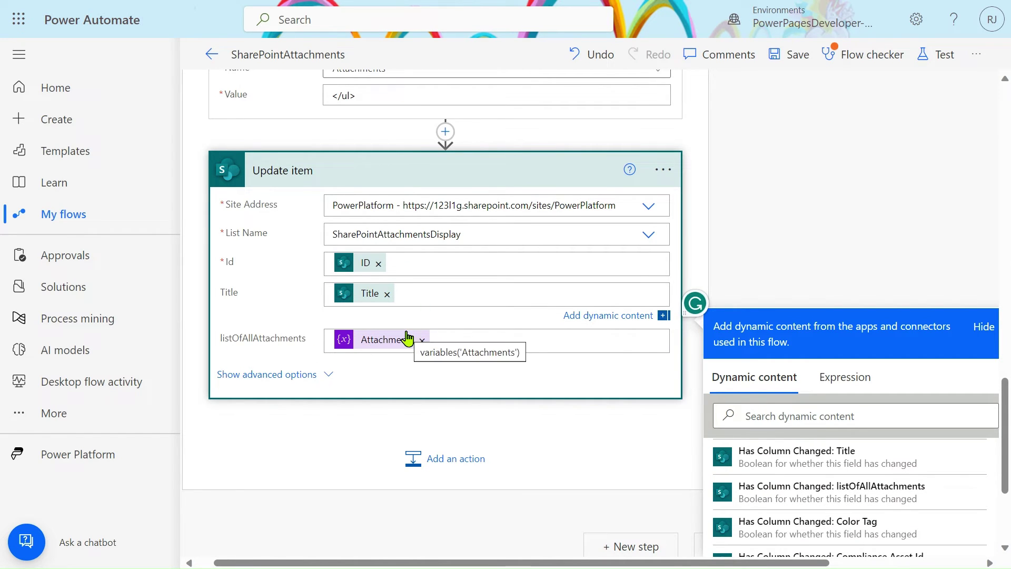
{"action": "scroll", "coordinate": [407, 337], "scroll_direction": "up", "scroll_amount": 3}
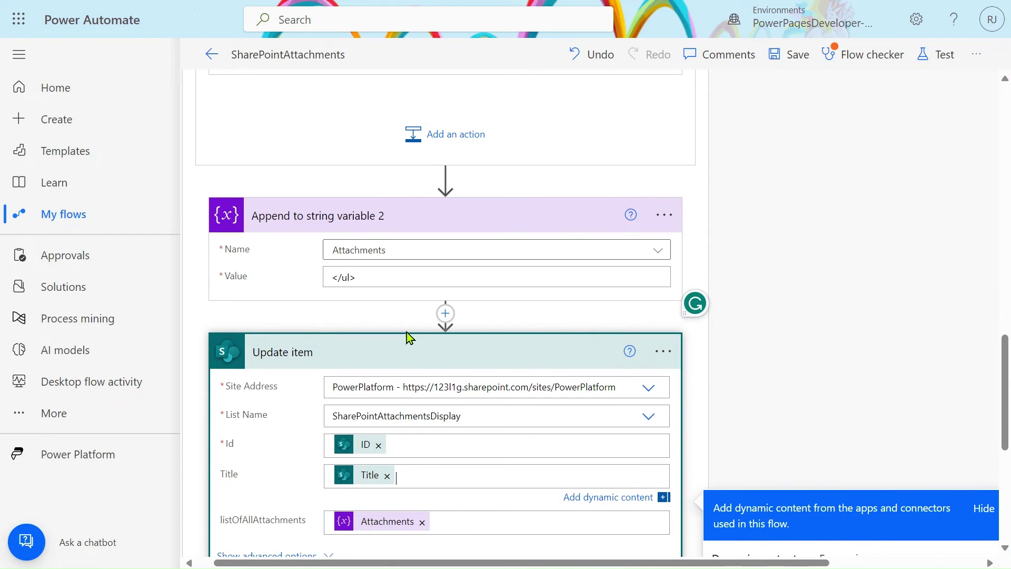
Step: Save the flow and collapse the Initialize variable and Condition cards
{"action": "left_click", "coordinate": [804, 70]}
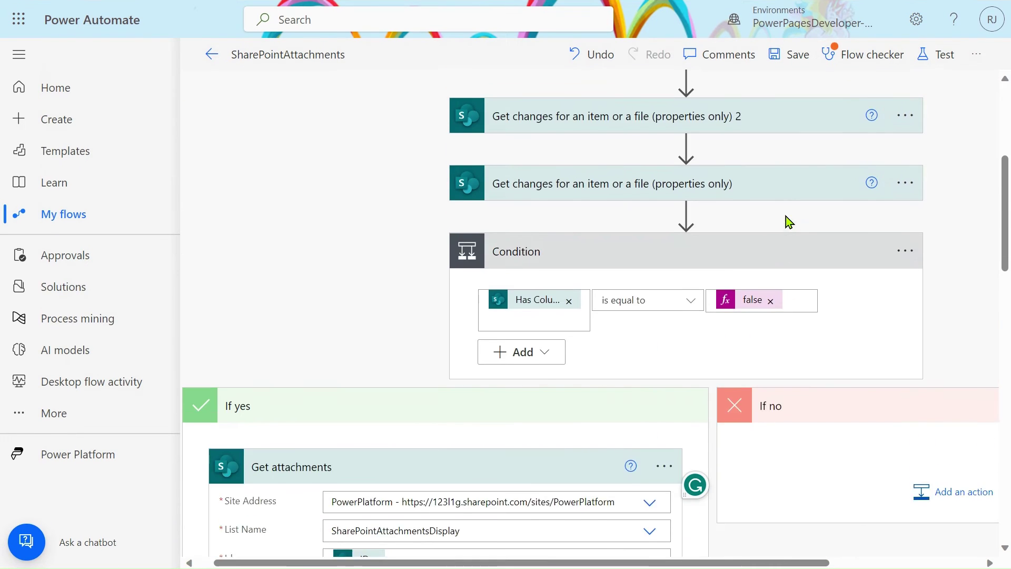
{"action": "left_click", "coordinate": [715, 229]}
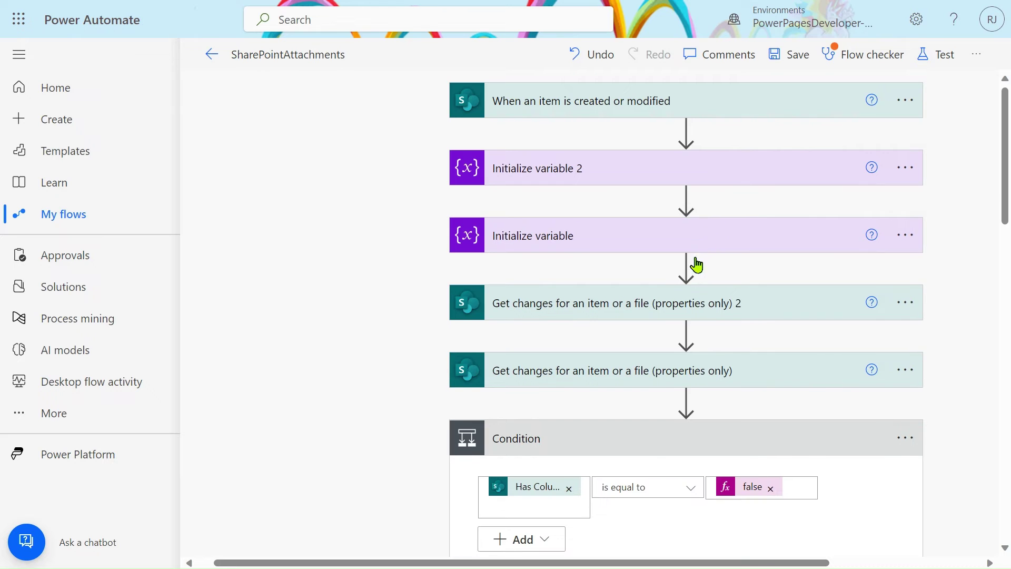
{"action": "left_click", "coordinate": [645, 453]}
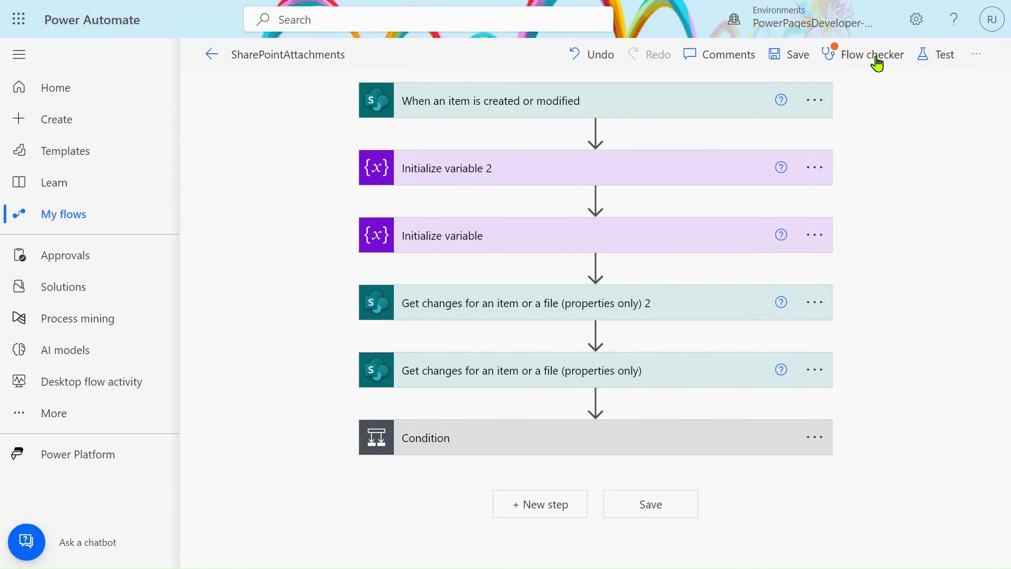
Step: Run a manual Save & Test of the flow and close the Flow checker panel
{"action": "left_click", "coordinate": [941, 63]}
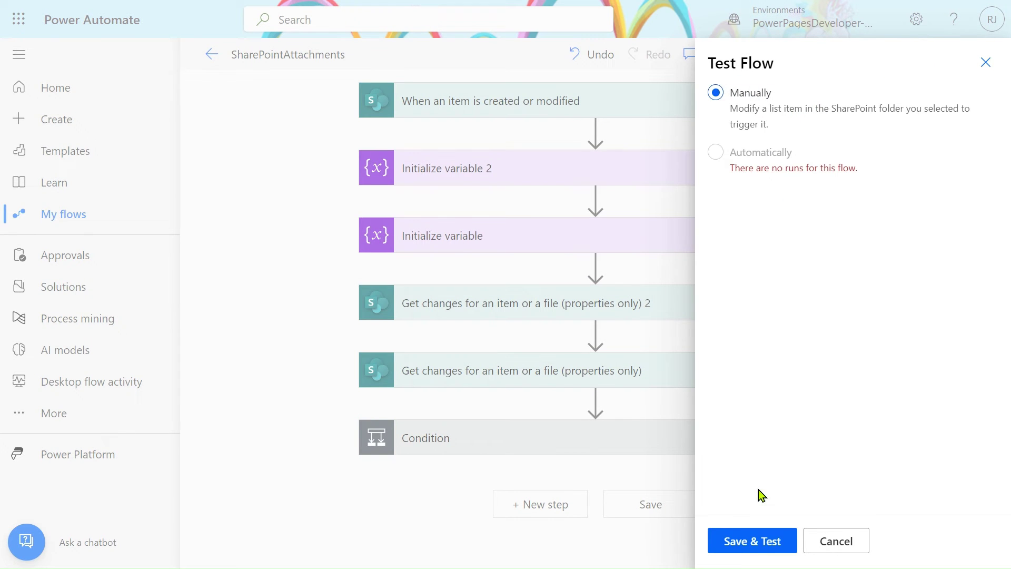
{"action": "left_click", "coordinate": [759, 549]}
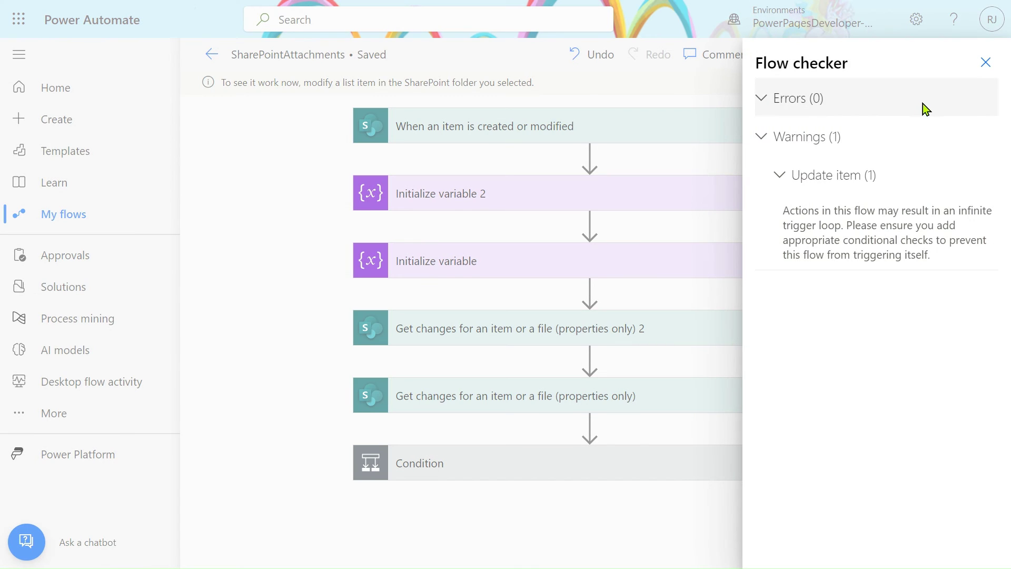
{"action": "left_click", "coordinate": [986, 62]}
Step: Start a new item in the SharePoint list and enter its Title
{"action": "mouse_move", "coordinate": [299, 7]}
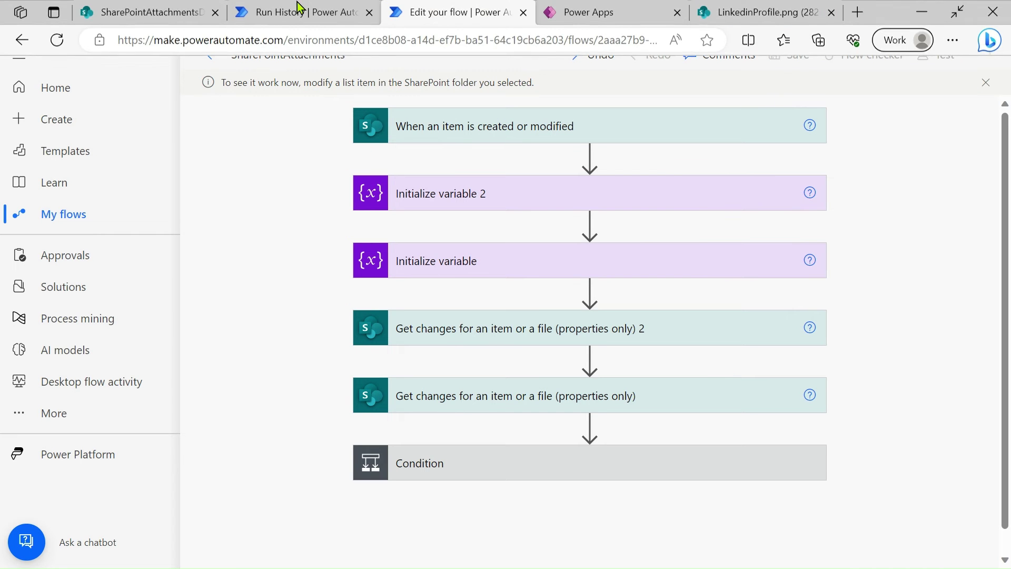
{"action": "left_click", "coordinate": [163, 9]}
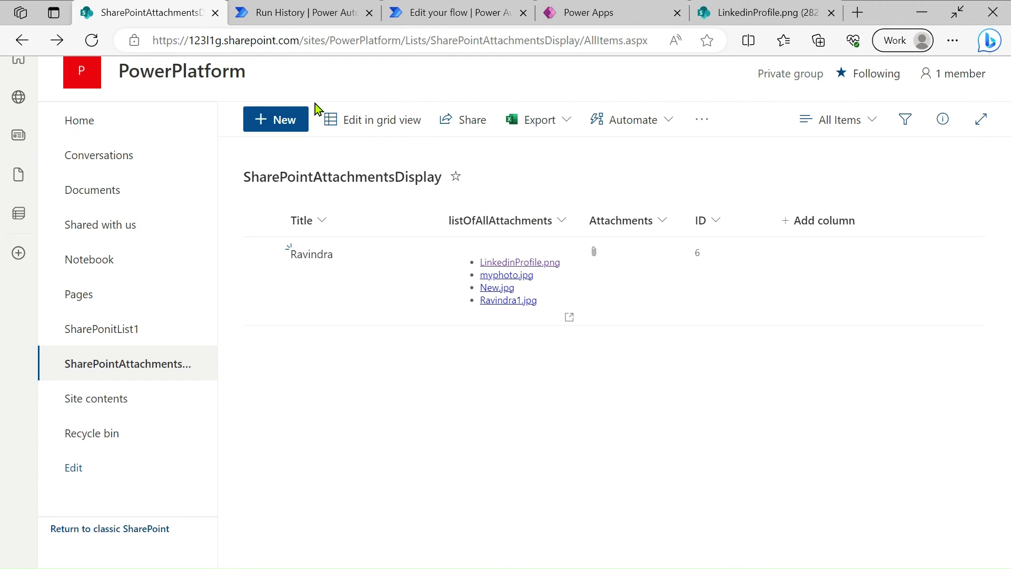
{"action": "left_click", "coordinate": [294, 126]}
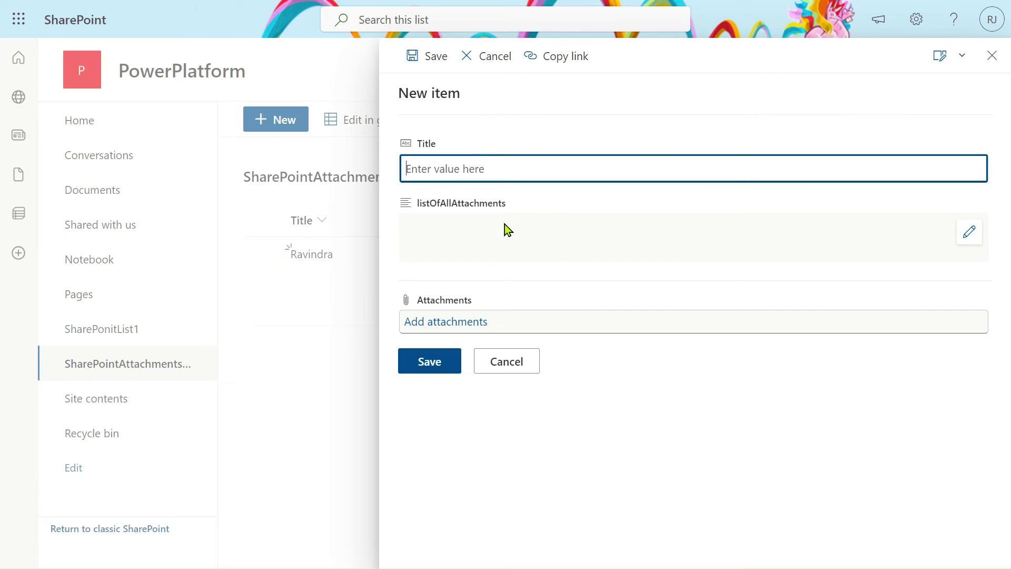
{"action": "type", "text": "Ra"}
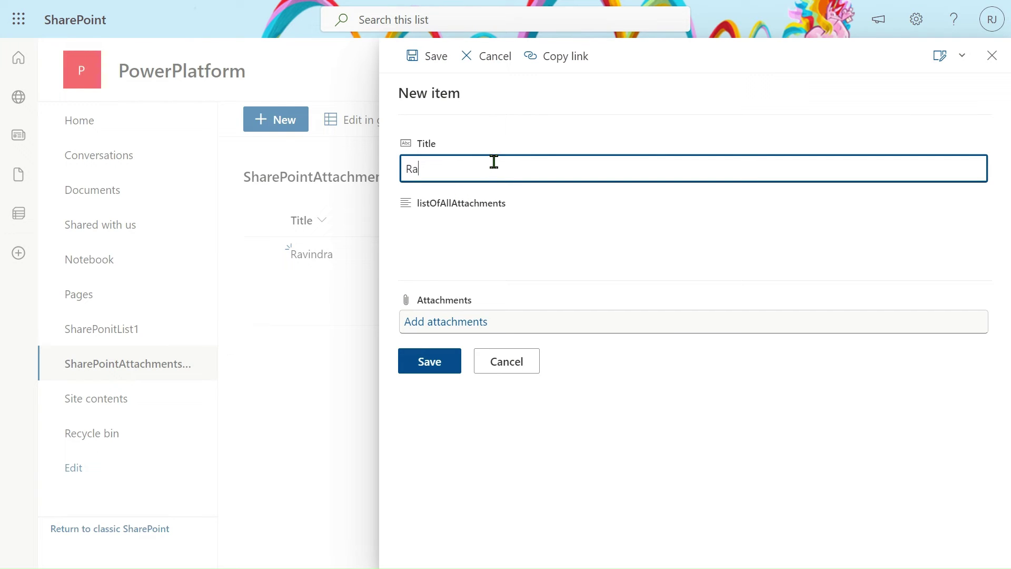
{"action": "type", "text": "vindra1"}
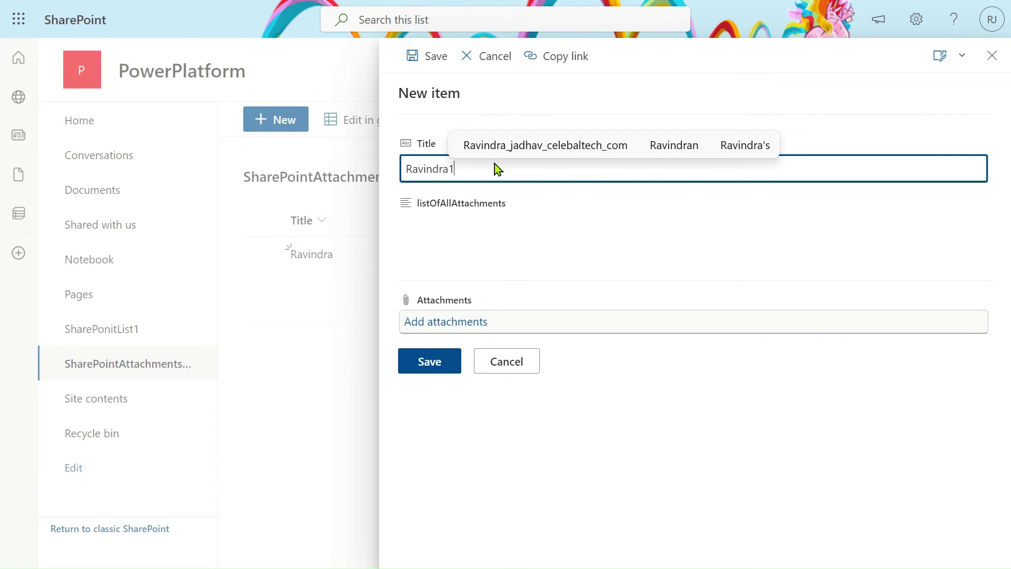
Step: Attach four files starting from icon (1) to the item and save it
{"action": "left_click", "coordinate": [454, 321]}
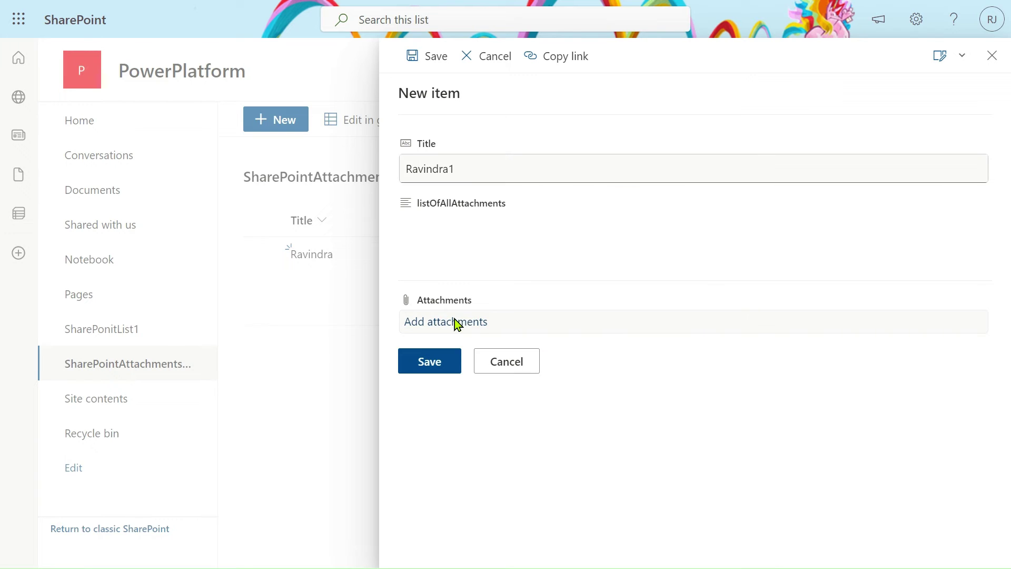
{"action": "left_click", "coordinate": [188, 181]}
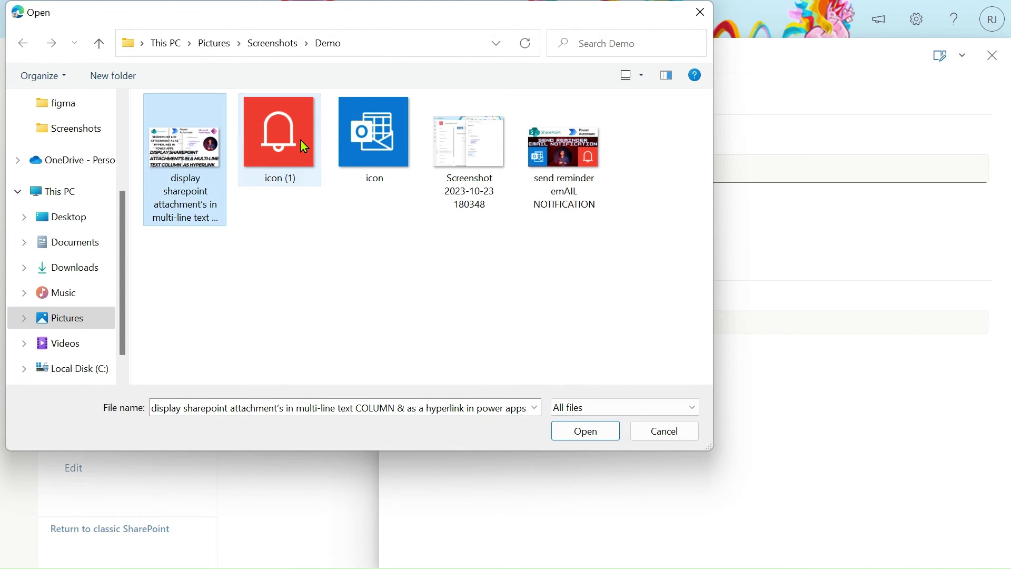
{"action": "left_click", "coordinate": [299, 141]}
{"action": "key", "text": "shift+Right"}
{"action": "key", "text": "shift+Right"}
{"action": "key", "text": "shift+Right"}
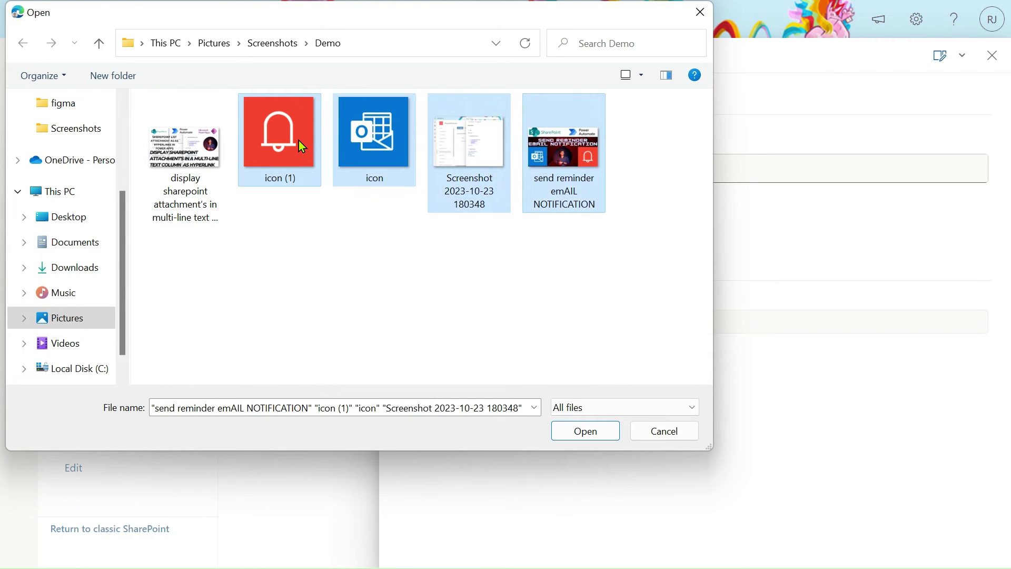
{"action": "left_click", "coordinate": [589, 433]}
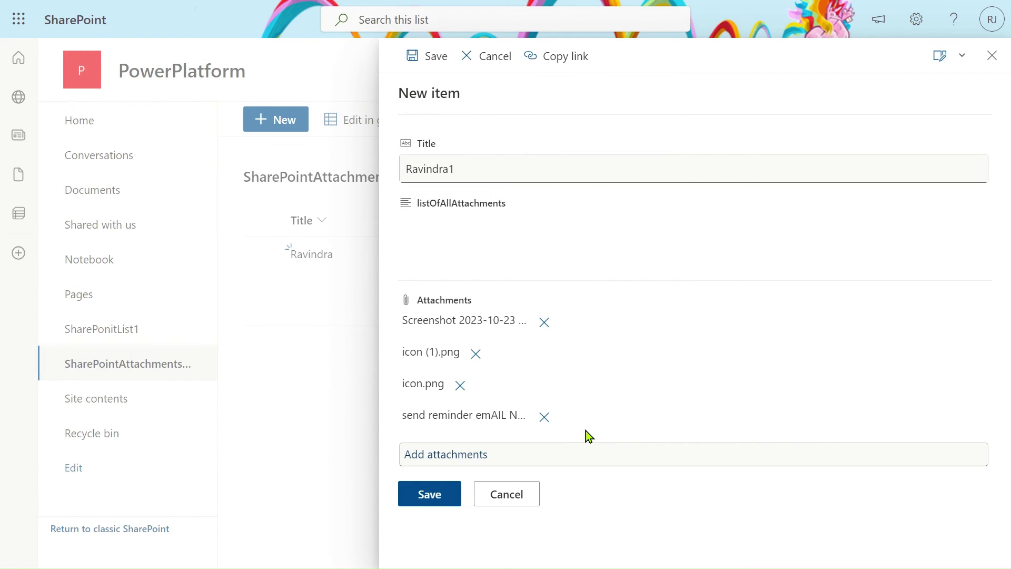
{"action": "left_click", "coordinate": [430, 495]}
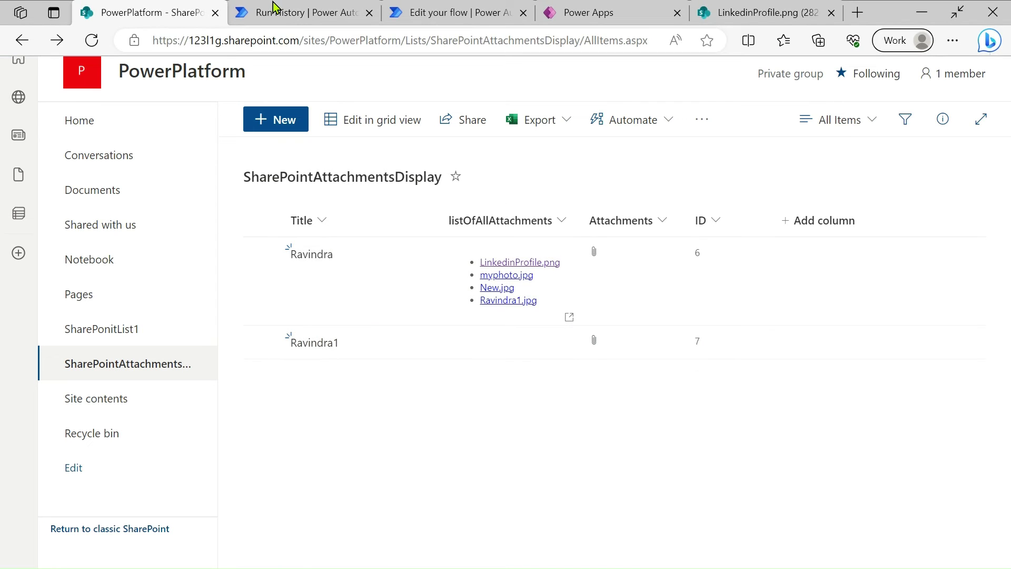
Step: Open the new test run and expand its Condition step to check the result
{"action": "left_click", "coordinate": [273, 6]}
{"action": "left_click", "coordinate": [461, 8]}
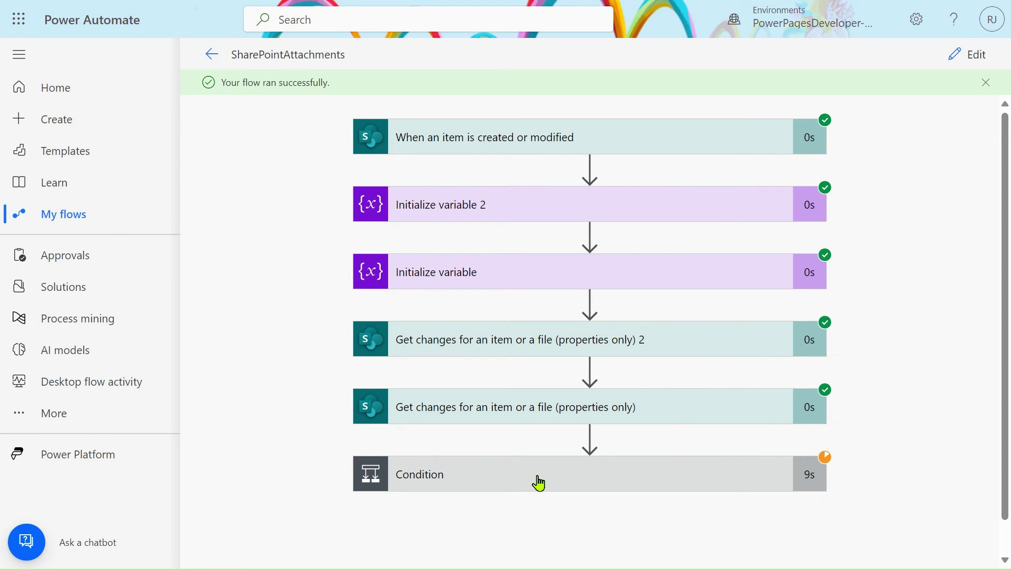
{"action": "left_click", "coordinate": [500, 477]}
{"action": "scroll", "coordinate": [501, 477], "scroll_direction": "down", "scroll_amount": 6}
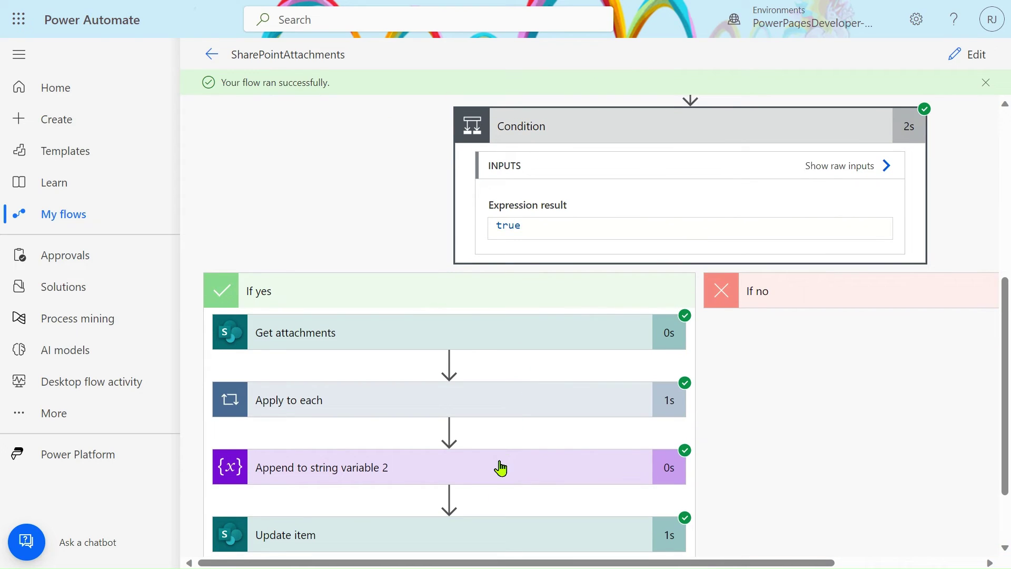
{"action": "scroll", "coordinate": [501, 468], "scroll_direction": "down", "scroll_amount": 2}
Step: Refresh to view the 28-day run history, then return to the run diagram
{"action": "key", "text": "F5"}
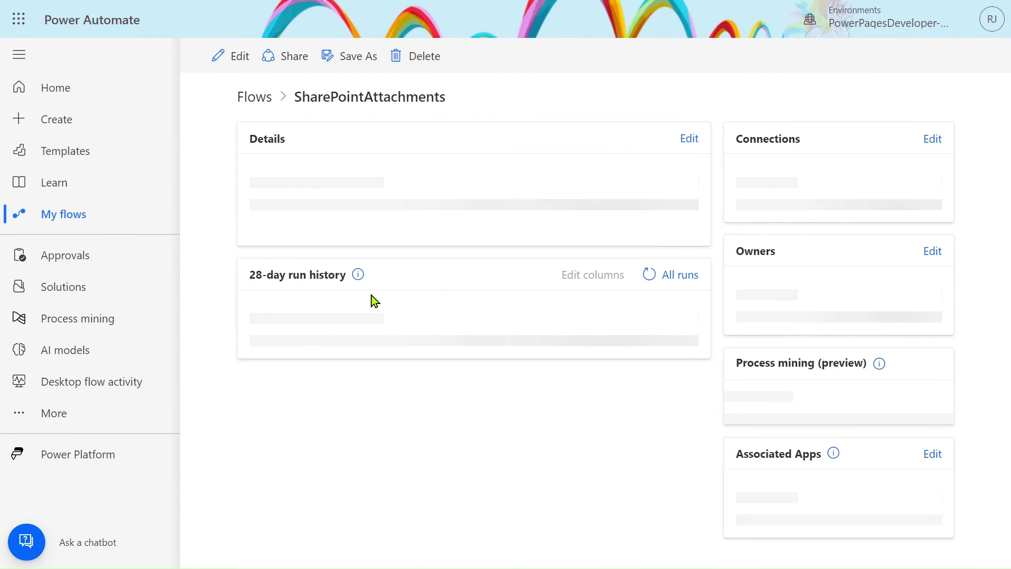
{"action": "scroll", "coordinate": [371, 295], "scroll_direction": "down", "scroll_amount": 3}
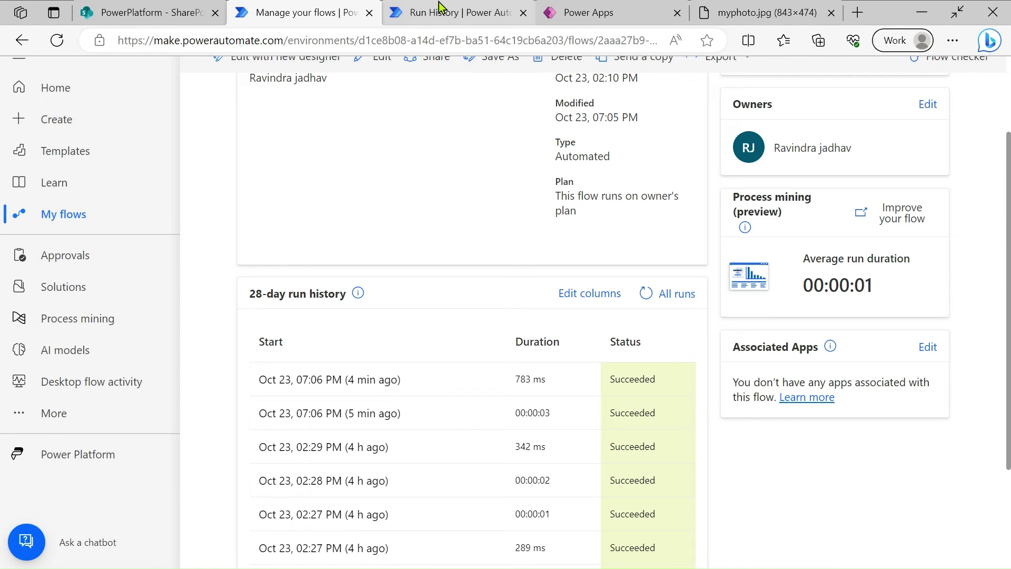
{"action": "left_click", "coordinate": [453, 10]}
{"action": "scroll", "coordinate": [723, 281], "scroll_direction": "up", "scroll_amount": 6}
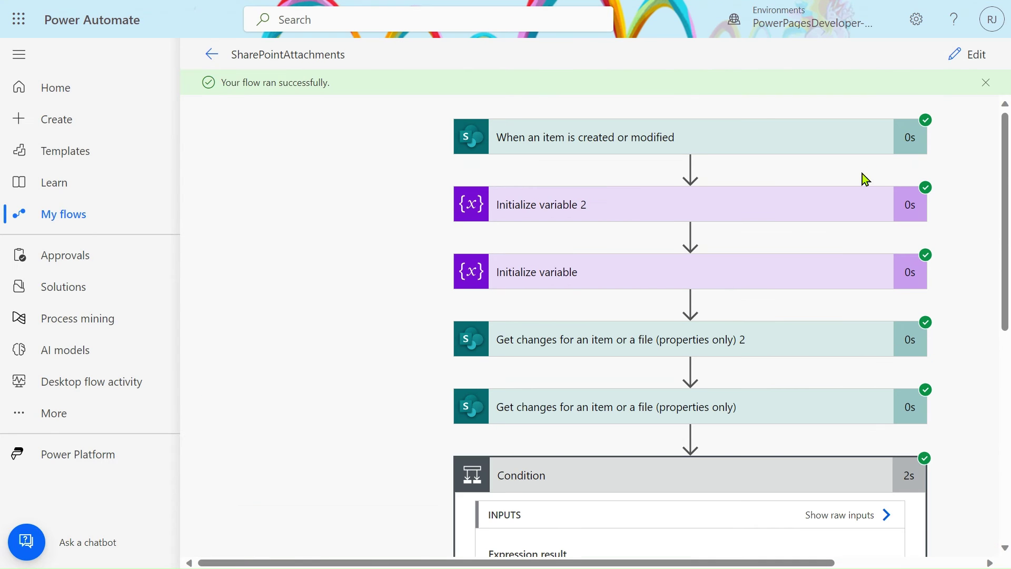
Step: Open the flow in edit mode, run the Flow checker, and close its results
{"action": "left_click", "coordinate": [979, 63]}
{"action": "left_click", "coordinate": [882, 58]}
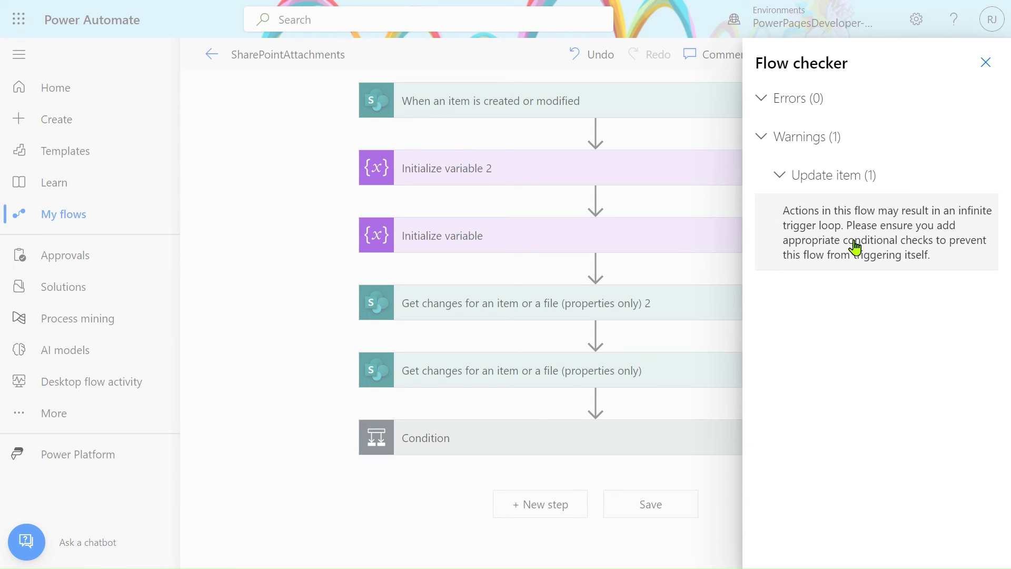
{"action": "left_click", "coordinate": [986, 64]}
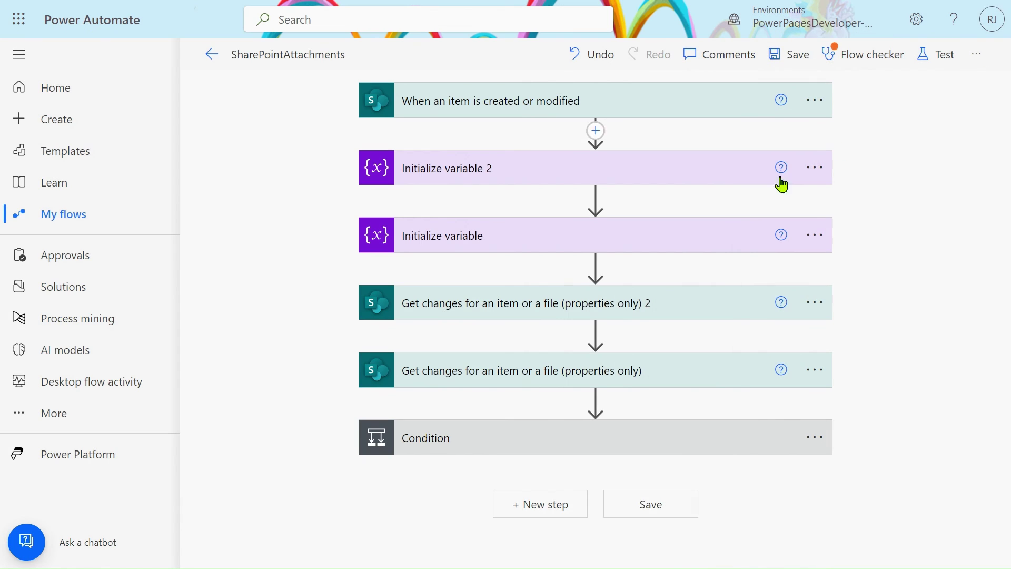
Step: Expand the Condition step's rule, scroll through the designer, then switch to the flow details page
{"action": "left_click", "coordinate": [491, 437]}
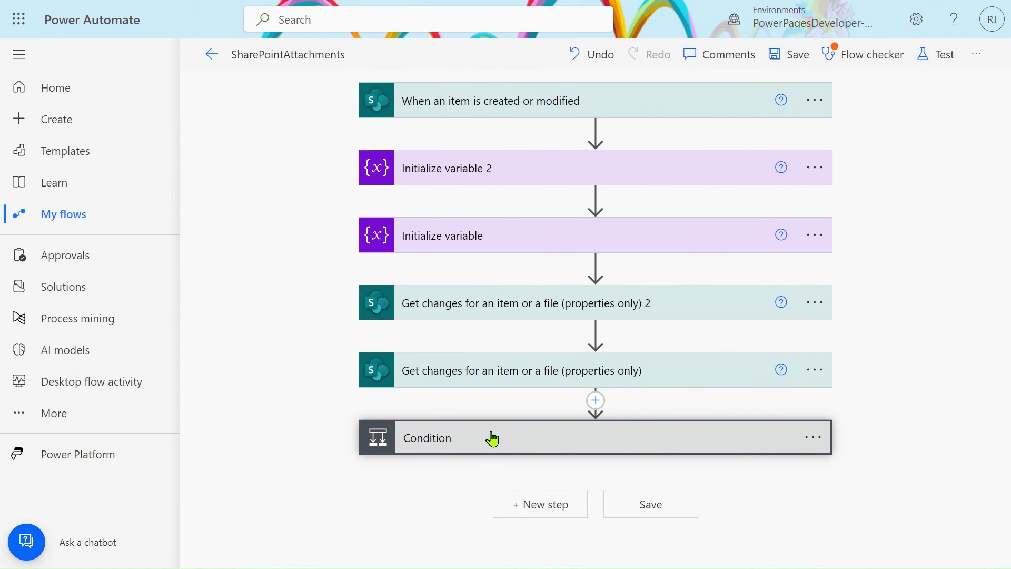
{"action": "left_click", "coordinate": [489, 437]}
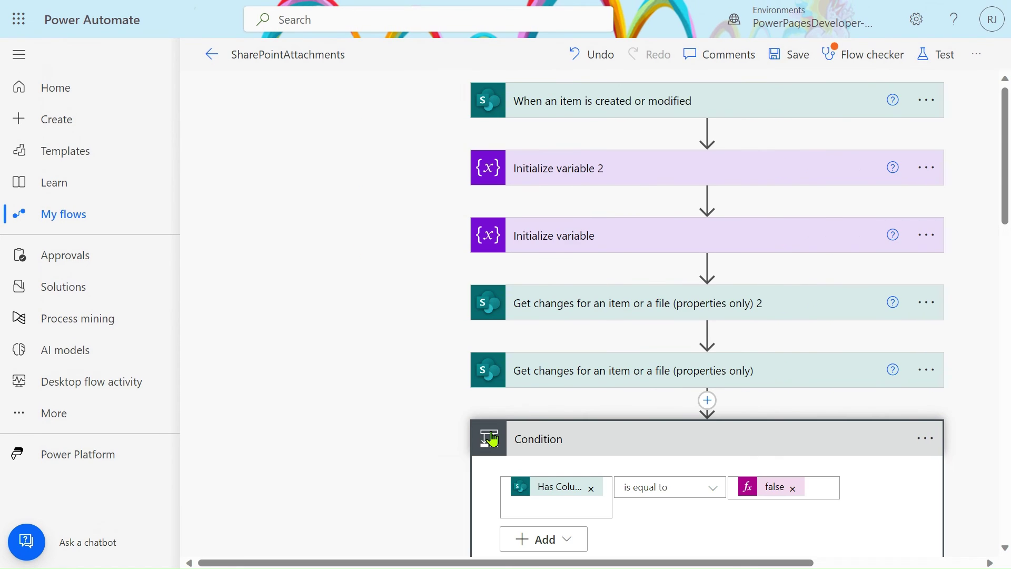
{"action": "scroll", "coordinate": [490, 436], "scroll_direction": "down", "scroll_amount": 5}
{"action": "scroll", "coordinate": [505, 379], "scroll_direction": "down", "scroll_amount": 12}
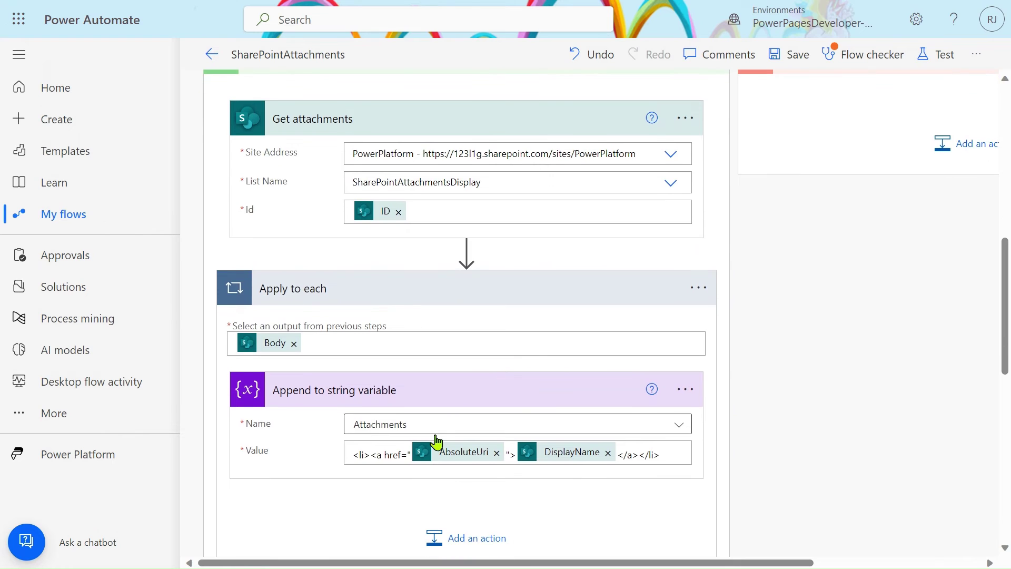
{"action": "scroll", "coordinate": [377, 368], "scroll_direction": "up", "scroll_amount": 15}
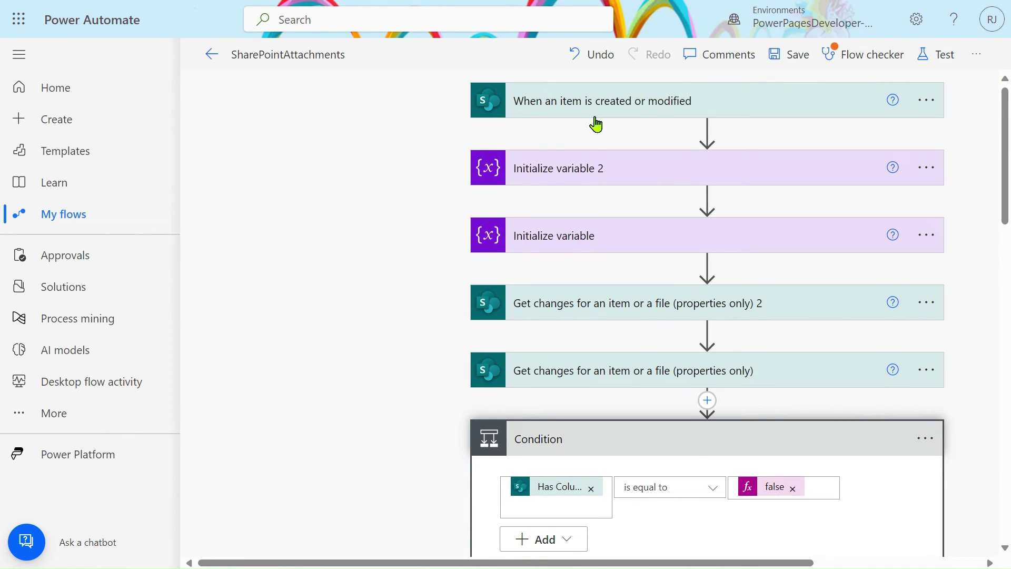
{"action": "scroll", "coordinate": [596, 124], "scroll_direction": "down", "scroll_amount": 15}
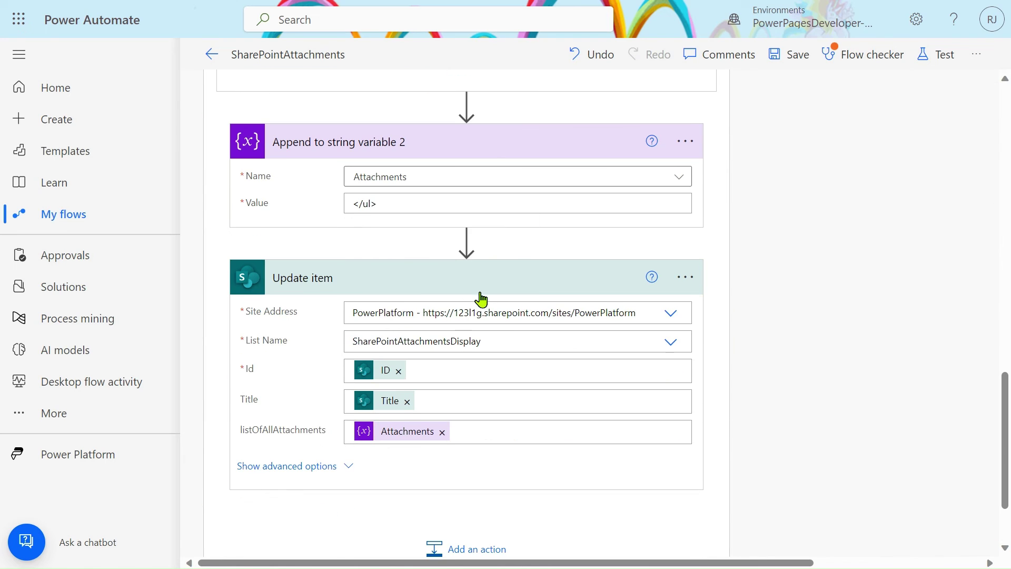
{"action": "scroll", "coordinate": [483, 297], "scroll_direction": "up", "scroll_amount": 14}
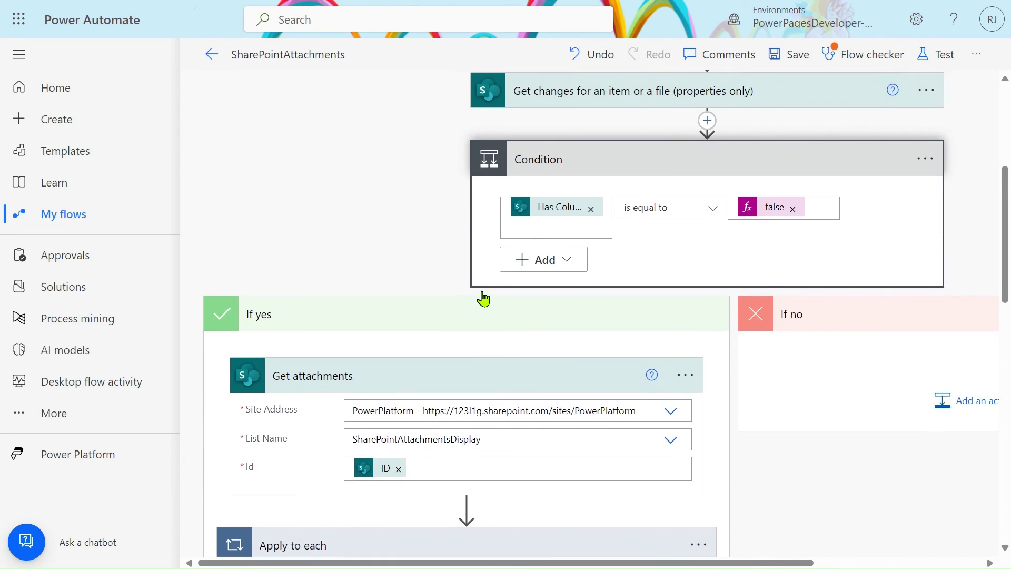
{"action": "scroll", "coordinate": [483, 296], "scroll_direction": "down", "scroll_amount": 13}
{"action": "scroll", "coordinate": [483, 298], "scroll_direction": "up", "scroll_amount": 15}
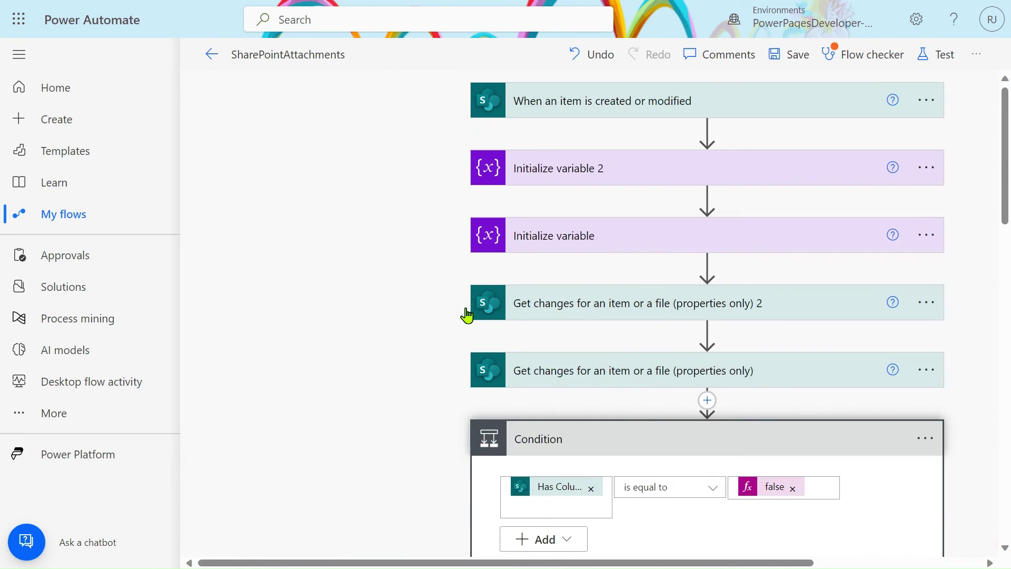
{"action": "scroll", "coordinate": [605, 112], "scroll_direction": "down", "scroll_amount": 2}
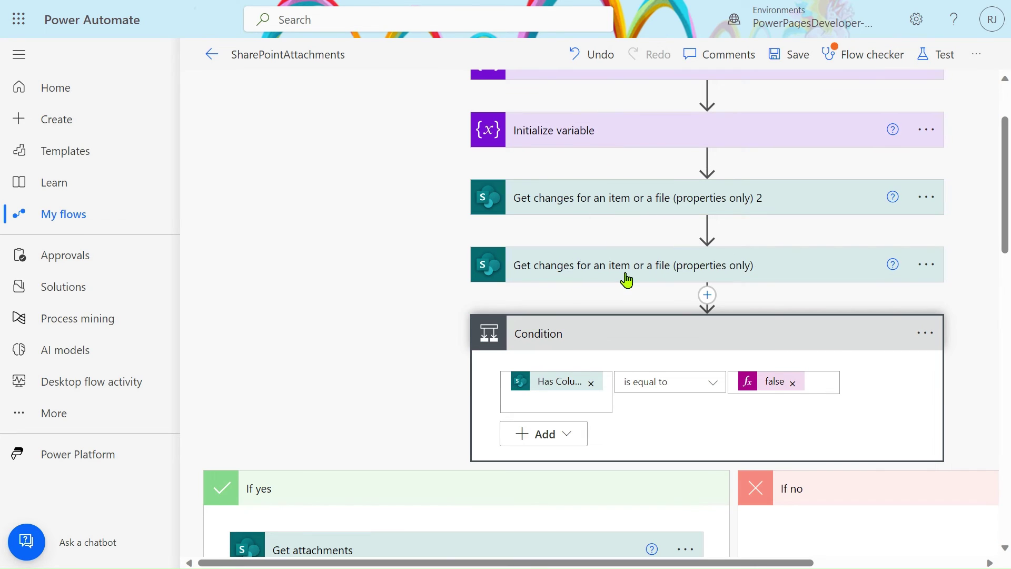
{"action": "scroll", "coordinate": [636, 248], "scroll_direction": "down", "scroll_amount": 2}
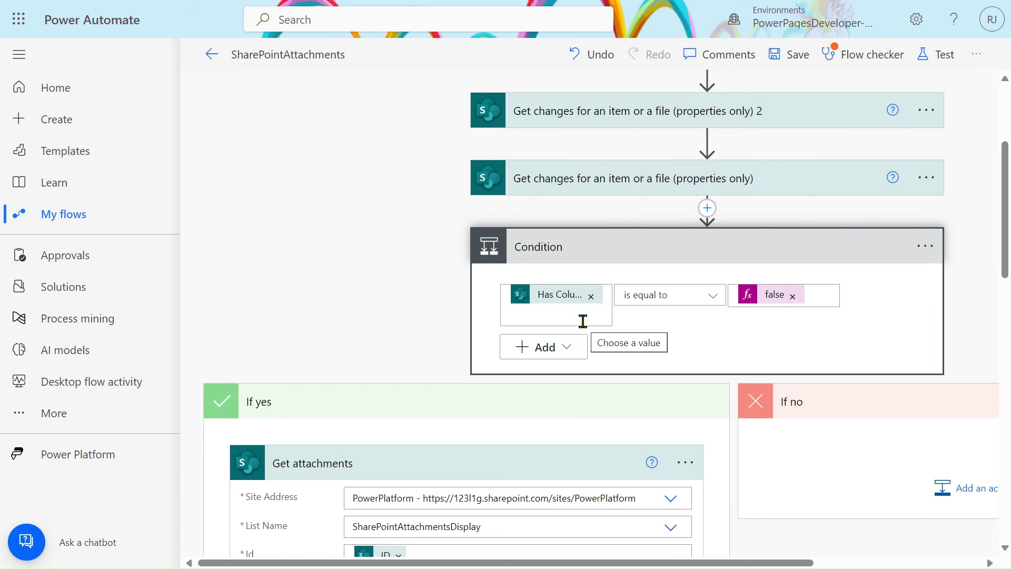
{"action": "left_click", "coordinate": [302, 3]}
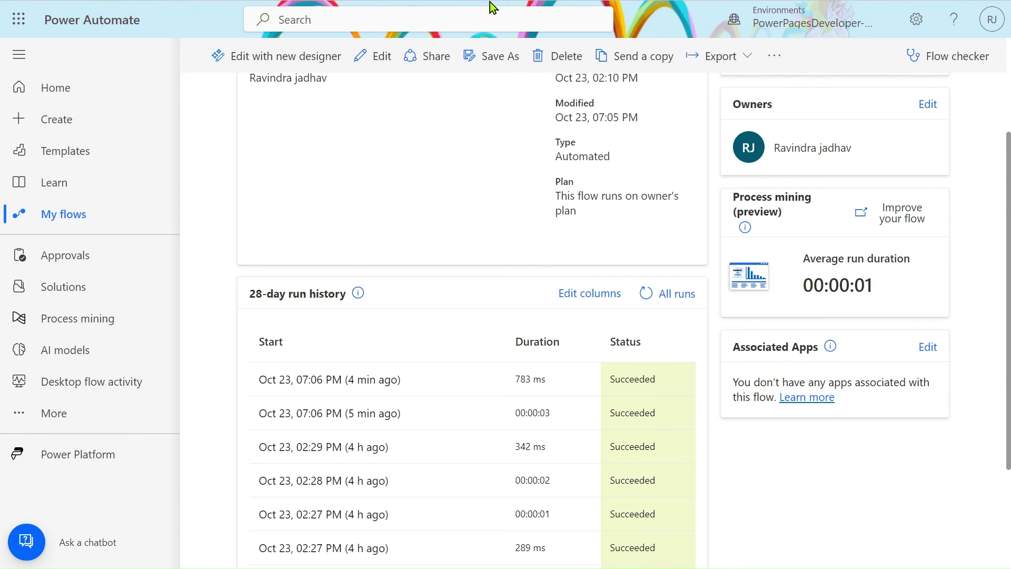
Step: Open the 7:06:38 pm run and expand Condition to show its false result
{"action": "left_click", "coordinate": [373, 380]}
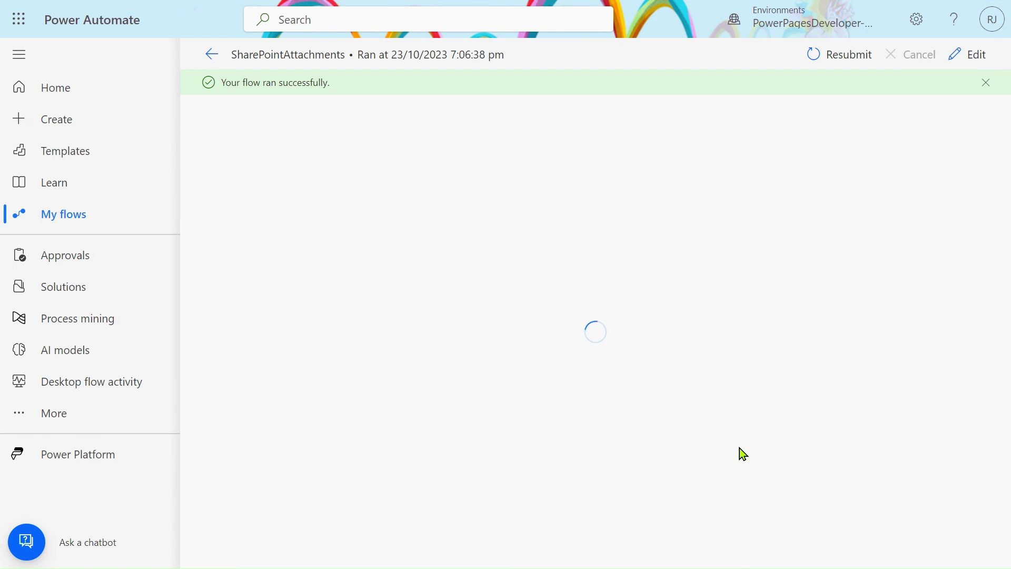
{"action": "left_click", "coordinate": [982, 83]}
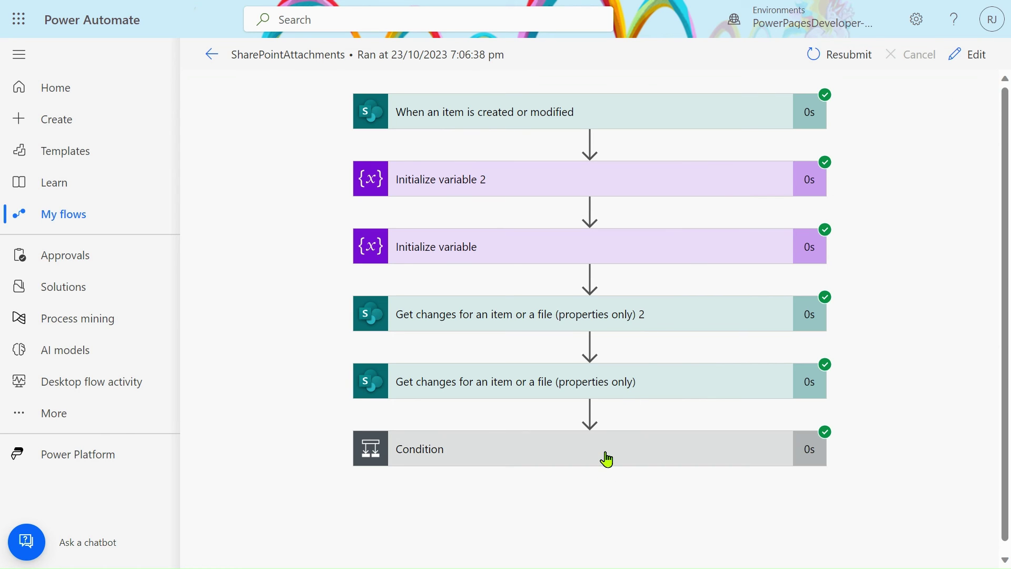
{"action": "left_click", "coordinate": [606, 458]}
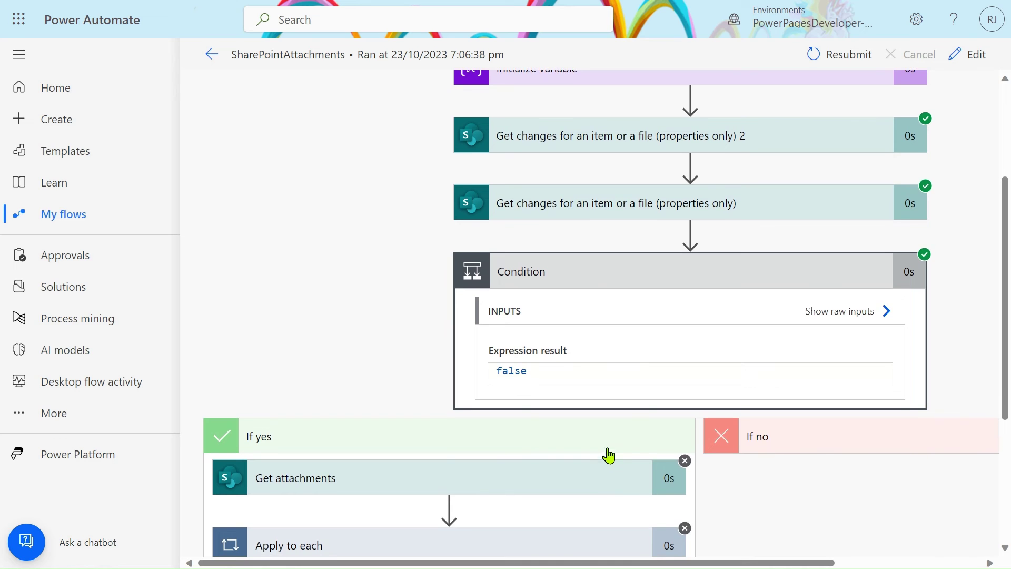
{"action": "double_click", "coordinate": [573, 369]}
Step: Scroll through the Condition's branches, then collapse its inputs
{"action": "scroll", "coordinate": [488, 488], "scroll_direction": "down", "scroll_amount": 5}
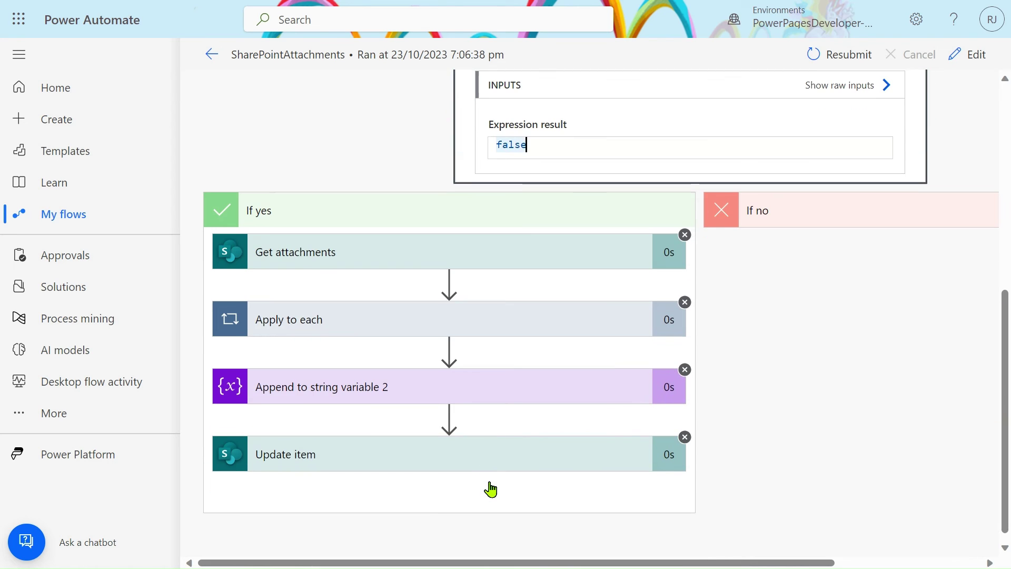
{"action": "scroll", "coordinate": [489, 485], "scroll_direction": "up", "scroll_amount": 1}
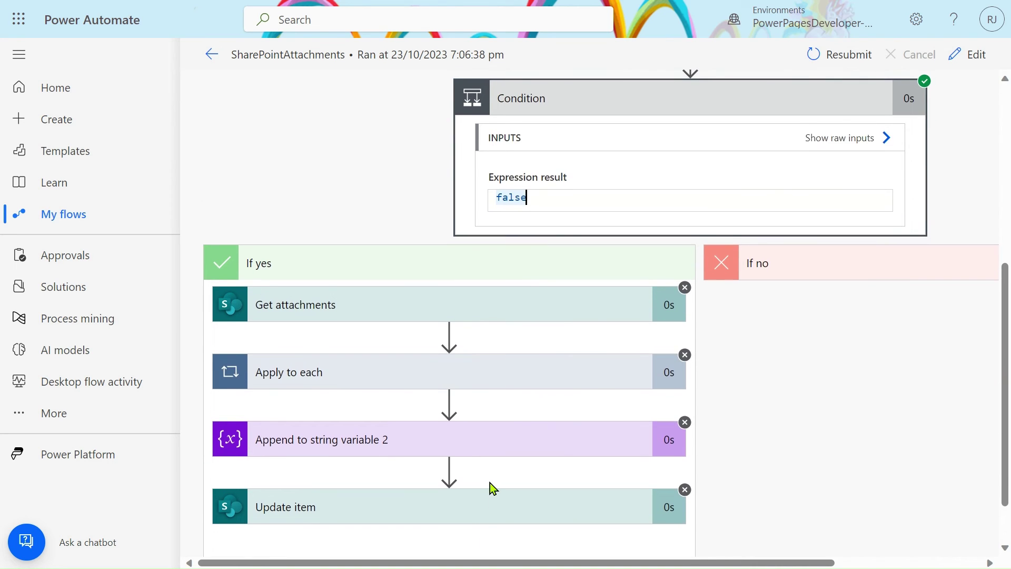
{"action": "scroll", "coordinate": [489, 483], "scroll_direction": "right", "scroll_amount": 1}
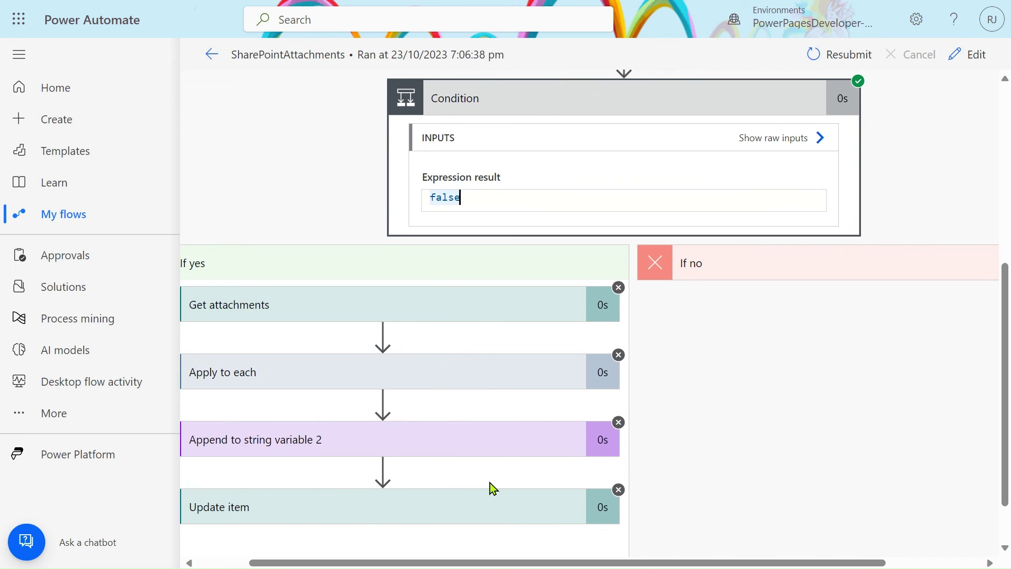
{"action": "scroll", "coordinate": [490, 482], "scroll_direction": "left", "scroll_amount": 1}
{"action": "scroll", "coordinate": [490, 483], "scroll_direction": "up", "scroll_amount": 5}
{"action": "scroll", "coordinate": [490, 483], "scroll_direction": "up", "scroll_amount": 1}
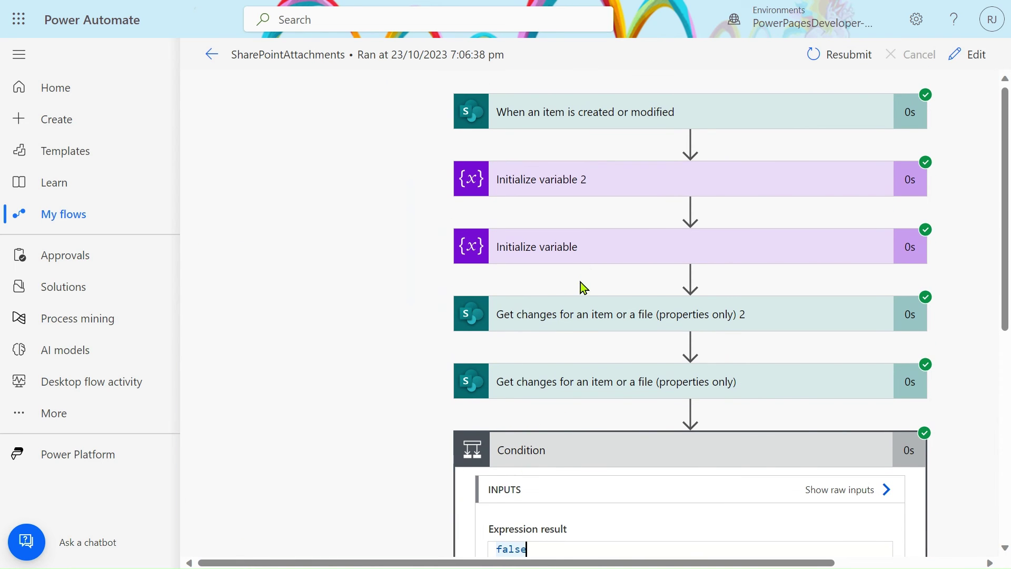
{"action": "left_click", "coordinate": [599, 452]}
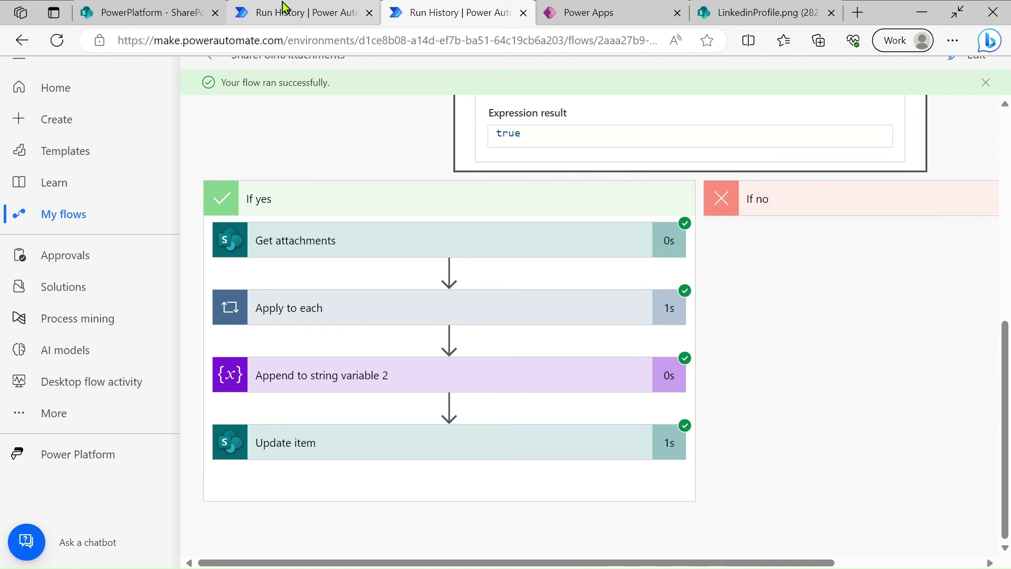
Step: Refresh the SharePoint list and open item 7's icon (1).png attachment link
{"action": "left_click", "coordinate": [150, 12]}
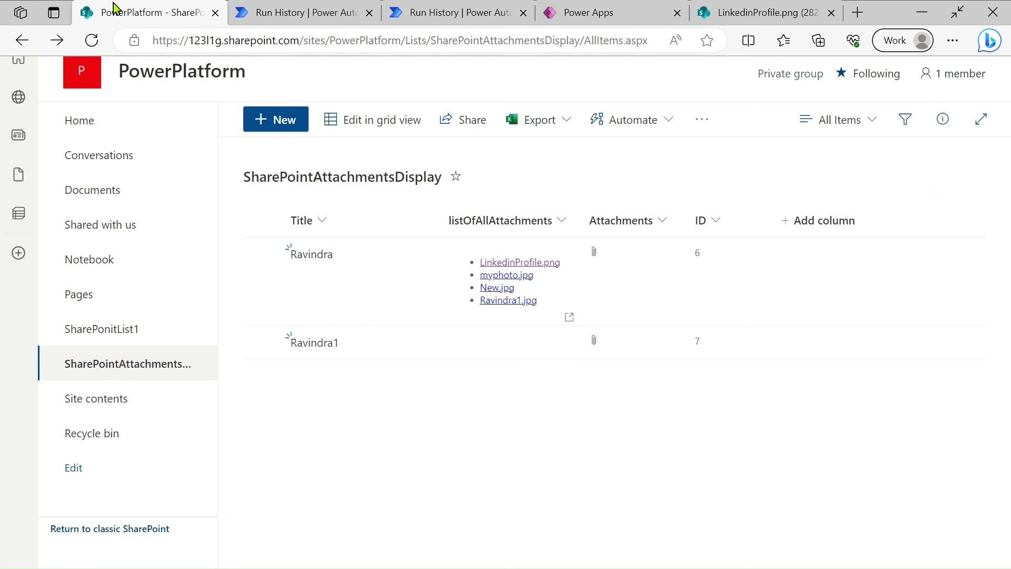
{"action": "left_click", "coordinate": [92, 48]}
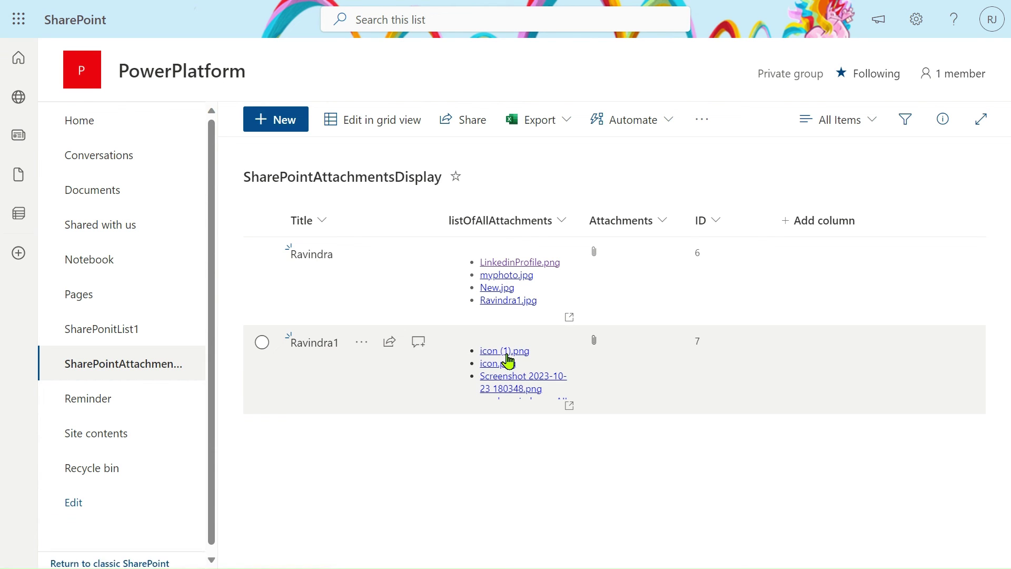
{"action": "left_click", "coordinate": [505, 351]}
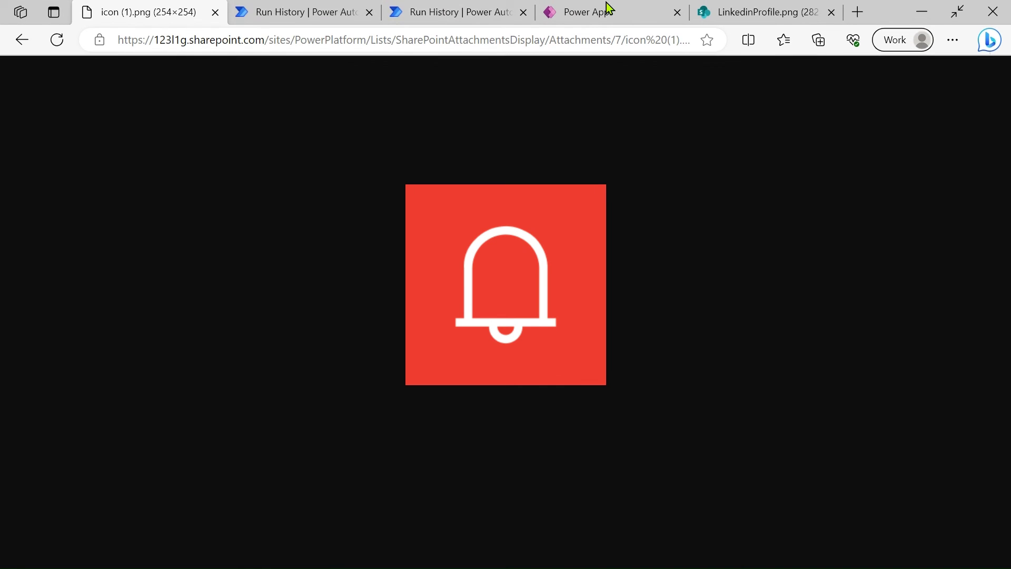
Step: Compare the image with the run history, go back to the list, then switch to Power Apps
{"action": "left_click", "coordinate": [345, 4]}
{"action": "left_click", "coordinate": [184, 8]}
{"action": "left_click", "coordinate": [295, 5]}
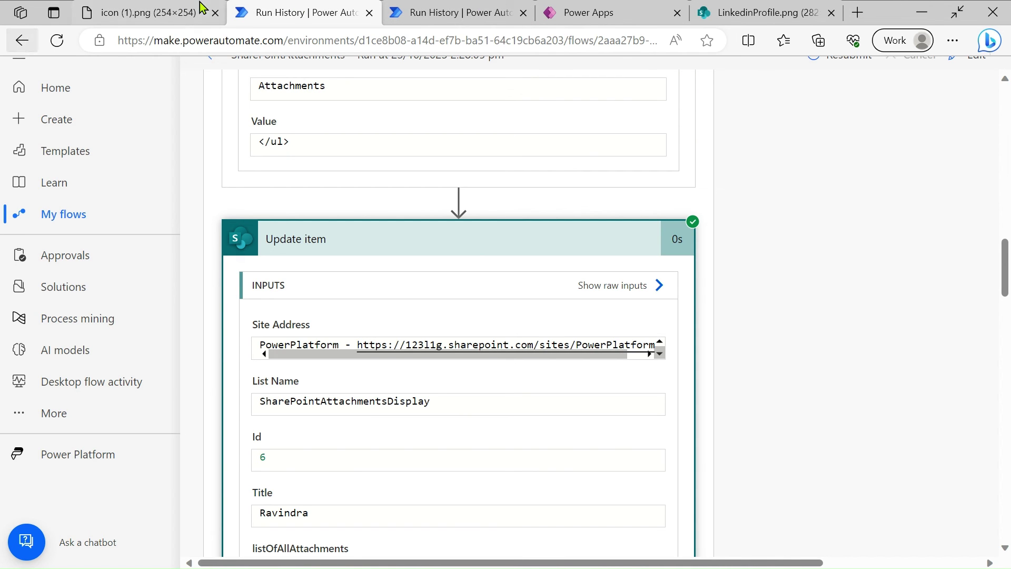
{"action": "left_click", "coordinate": [202, 8]}
{"action": "left_click", "coordinate": [28, 41]}
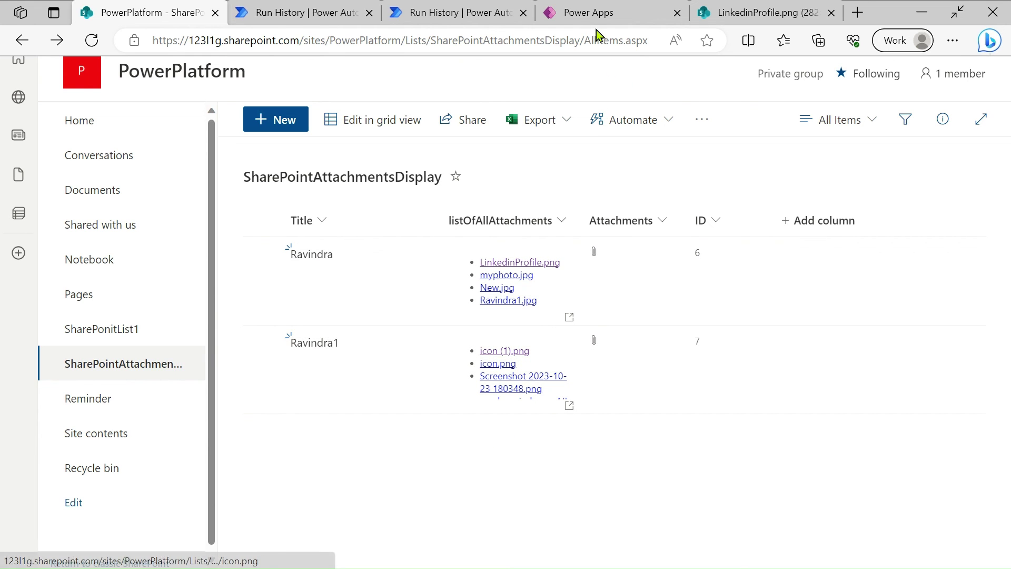
{"action": "left_click", "coordinate": [591, 24]}
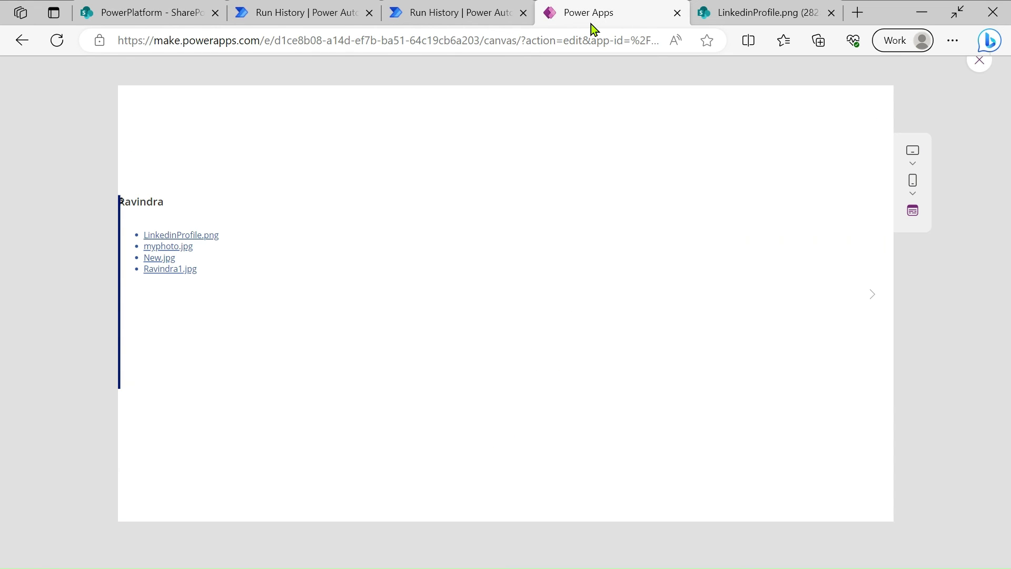
Step: Exit the app preview and confirm Gallery1's HtmlText1 control is bound to listOfAllAttachments
{"action": "left_click", "coordinate": [981, 61]}
{"action": "left_click", "coordinate": [639, 364]}
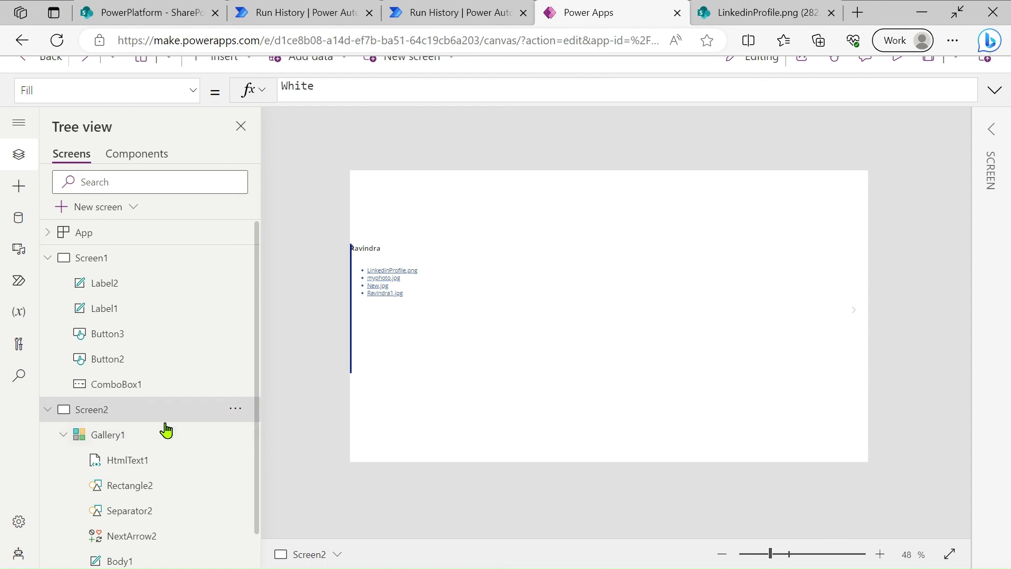
{"action": "left_click", "coordinate": [157, 437]}
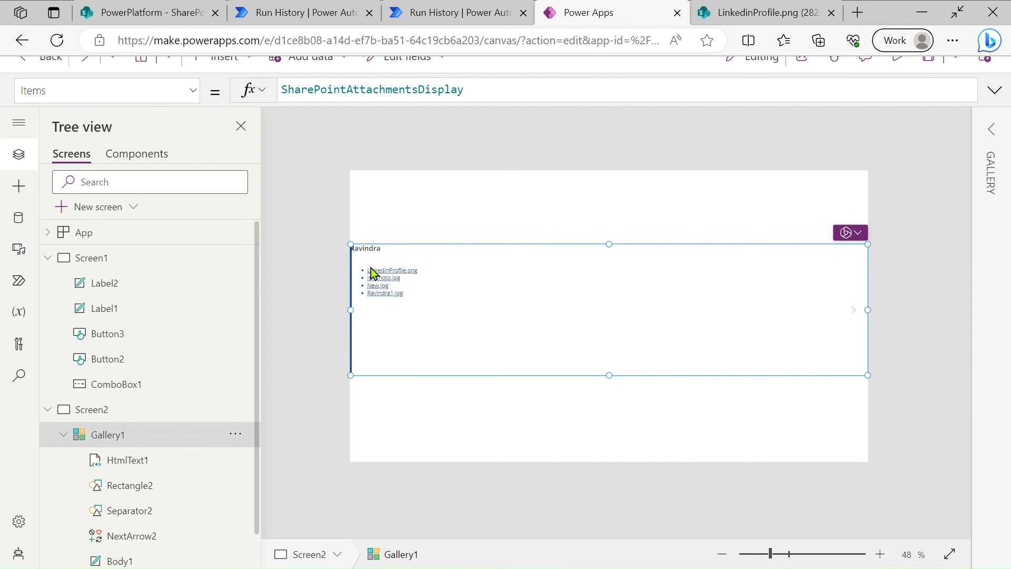
{"action": "double_click", "coordinate": [516, 96]}
{"action": "left_click", "coordinate": [452, 283]}
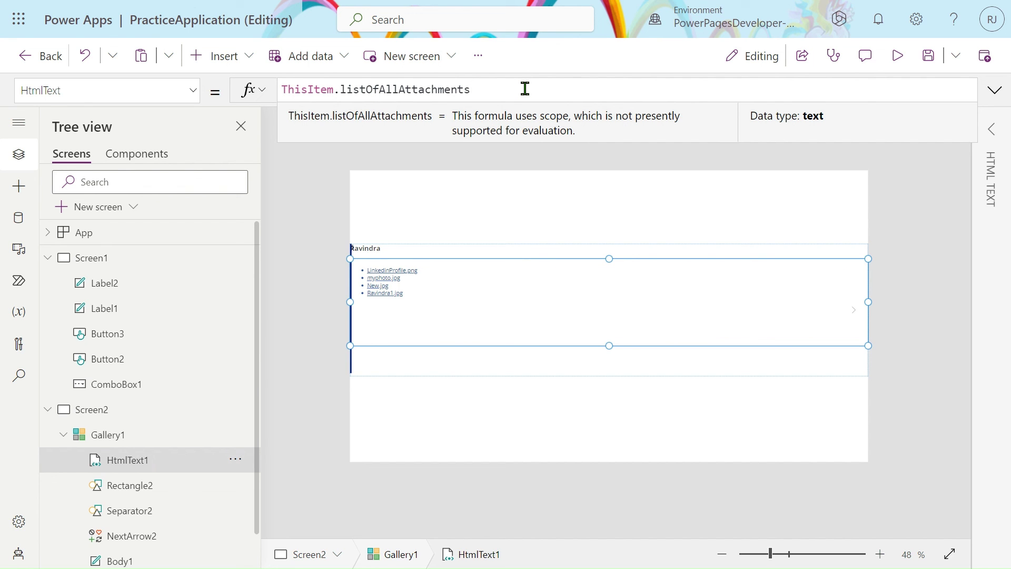
Step: Play the app, open the myphoto.jpg link from the gallery, then return to the SharePoint list
{"action": "mouse_move", "coordinate": [421, 7]}
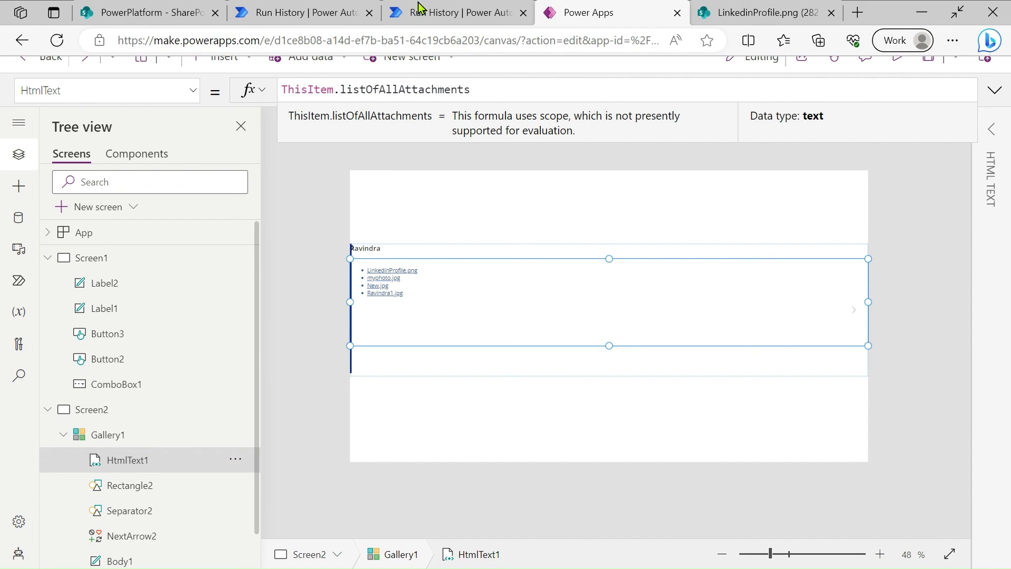
{"action": "left_click", "coordinate": [158, 11]}
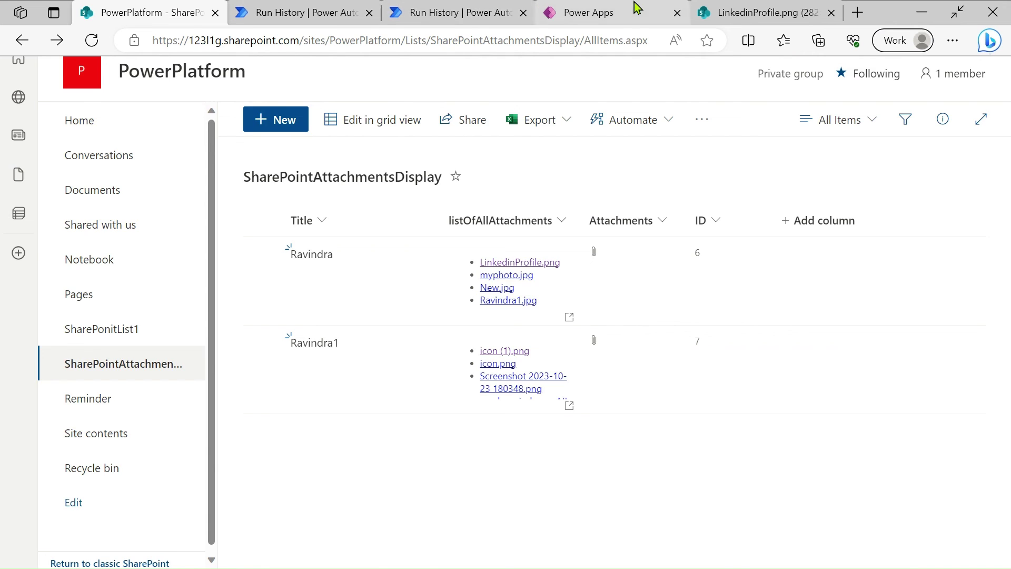
{"action": "left_click", "coordinate": [588, 12]}
{"action": "left_click", "coordinate": [899, 69]}
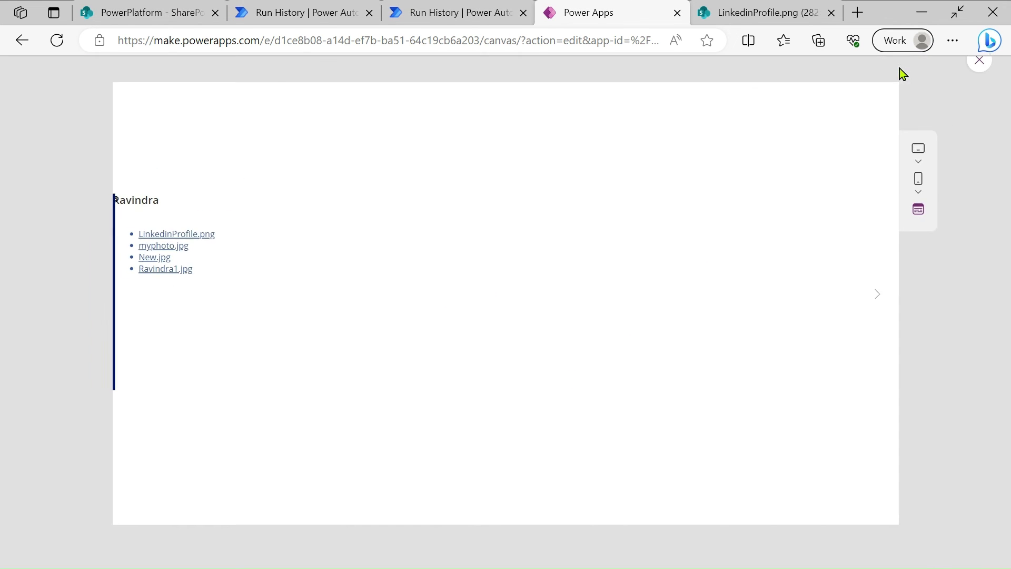
{"action": "left_click", "coordinate": [181, 246]}
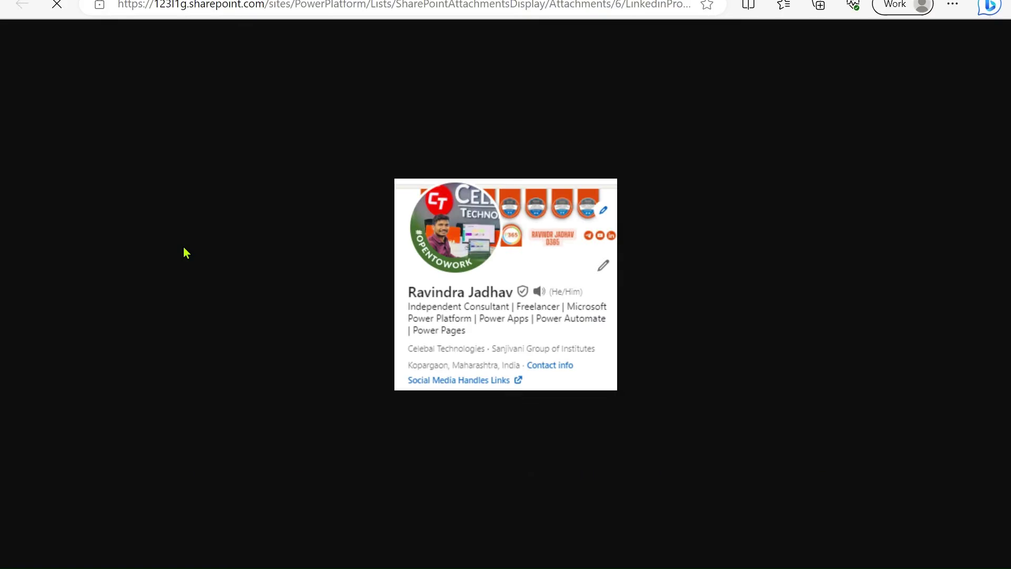
{"action": "mouse_move", "coordinate": [666, 7]}
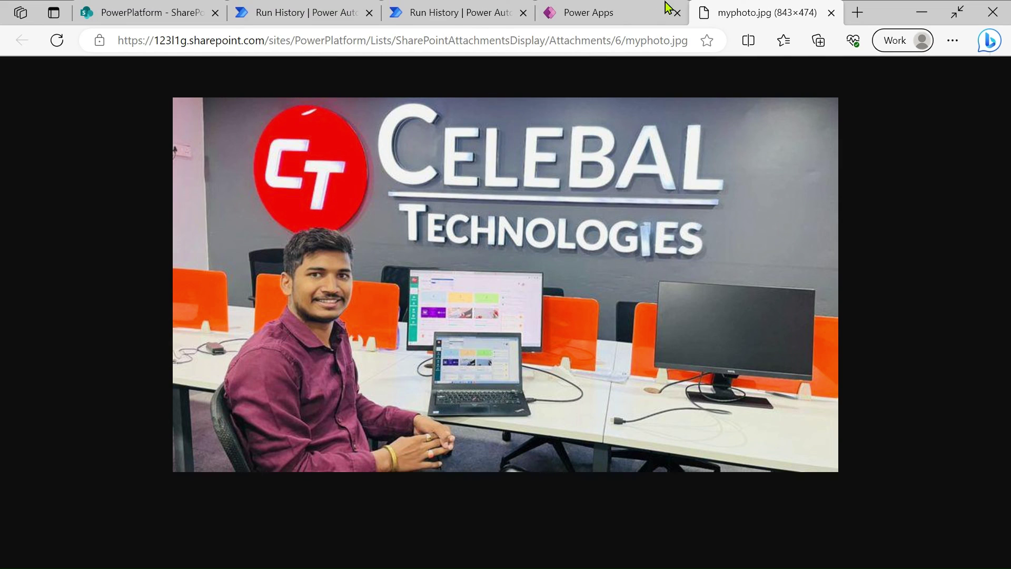
{"action": "left_click", "coordinate": [321, 11]}
{"action": "left_click", "coordinate": [141, 7]}
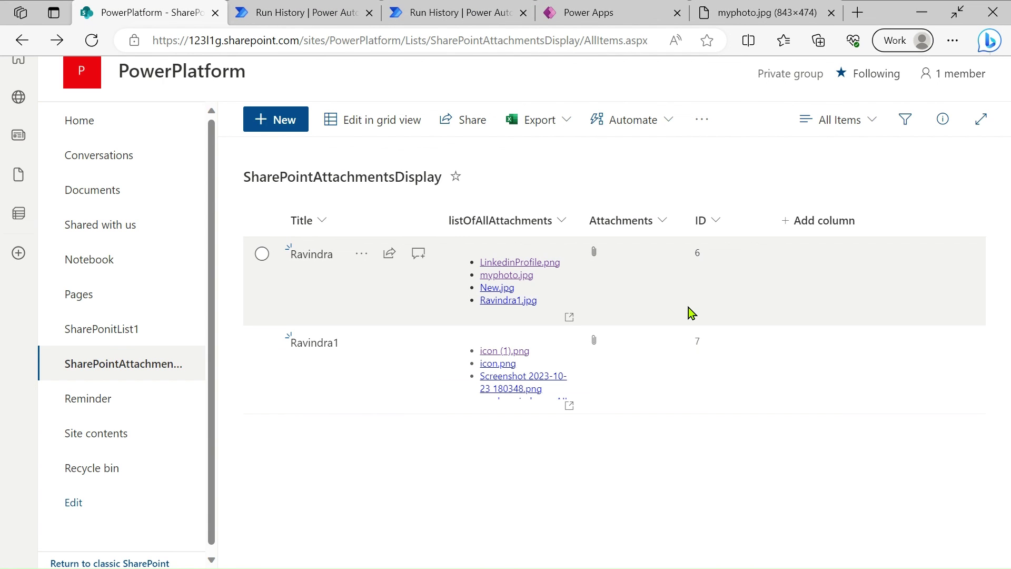